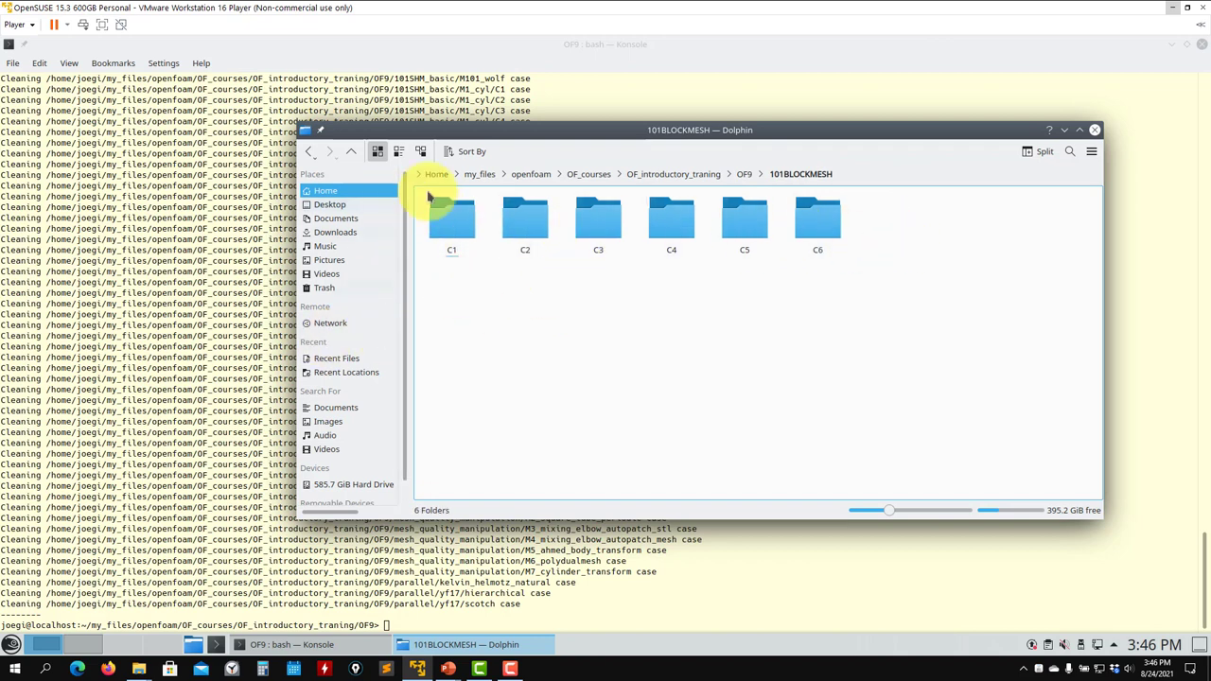
- Open the C1 case folder in Dolphin and move the terminal into 101BLOCKMESH/C1
double_click(446, 225)
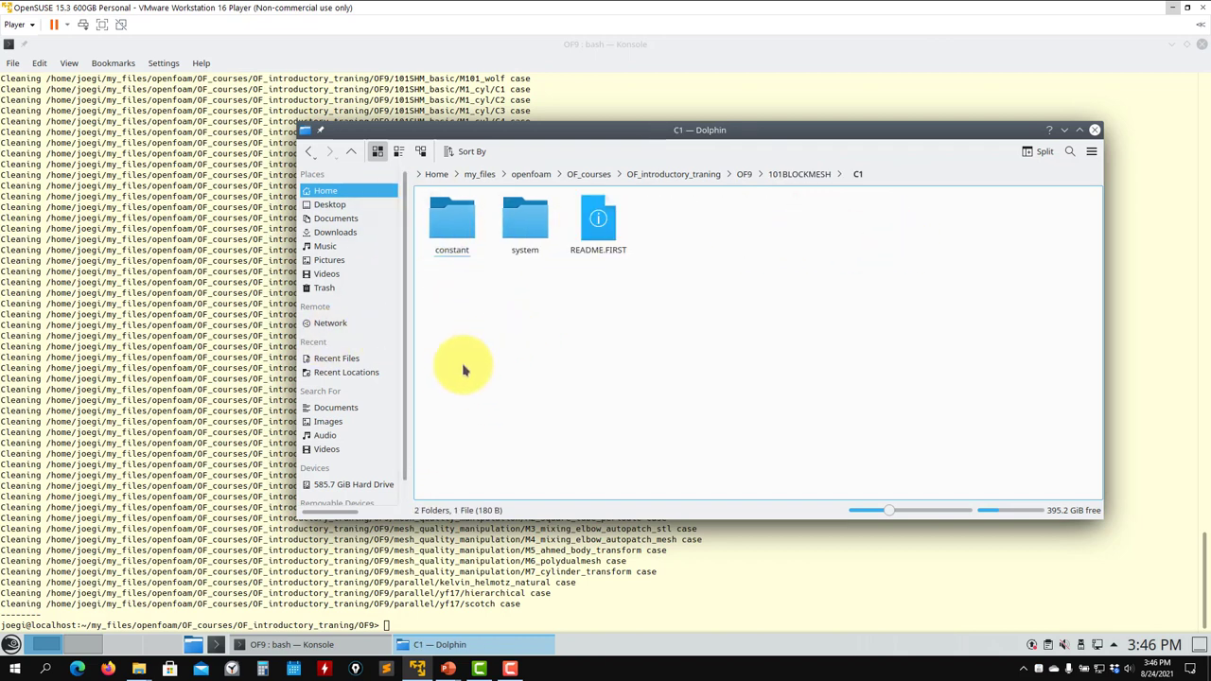
left_click(236, 431)
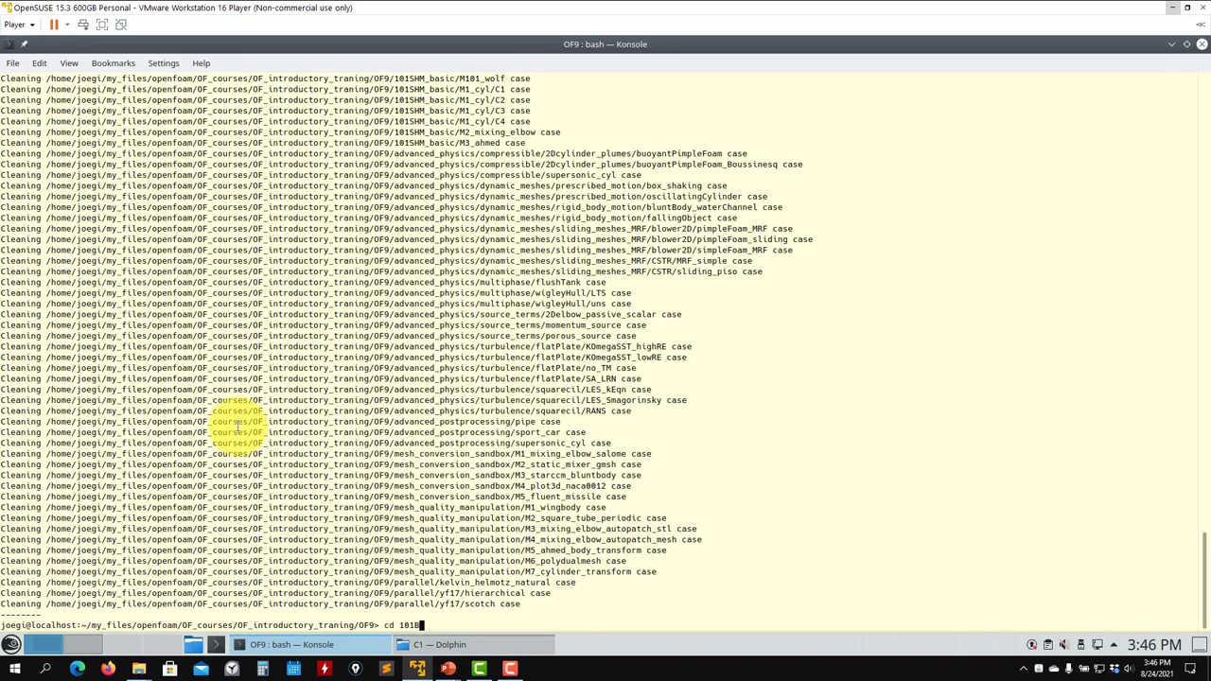
key("Return")
type("ls")
key("Return")
type("cd C1")
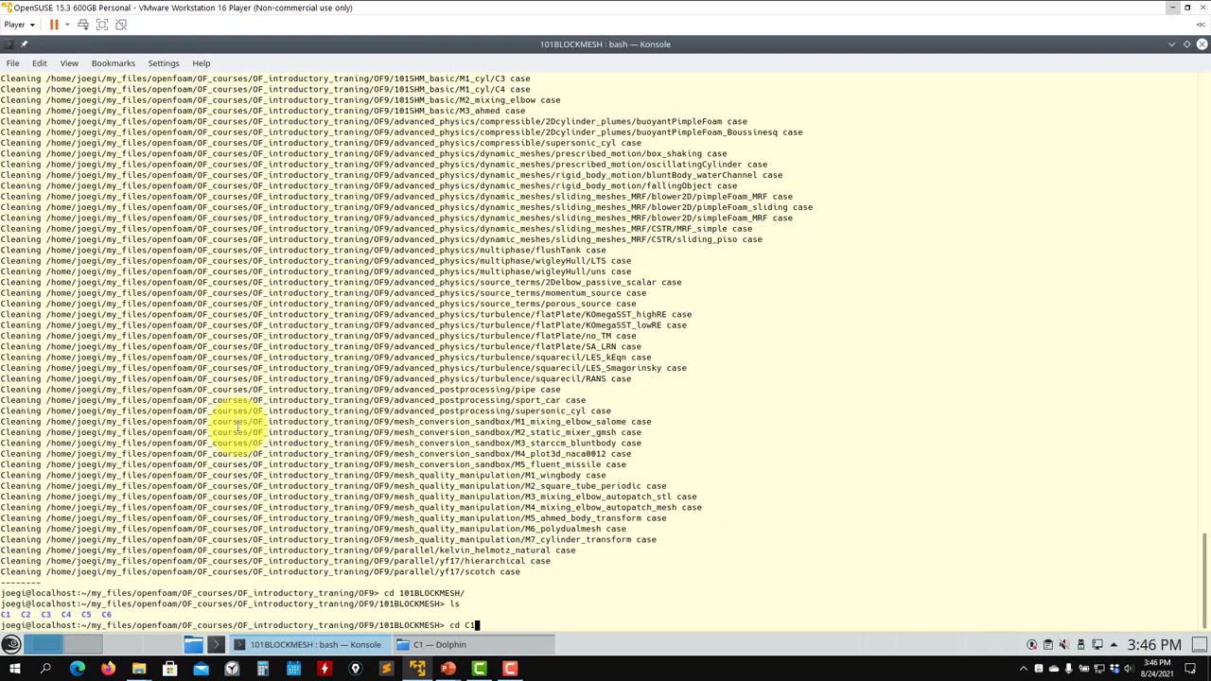
key("Return")
- List the C1 case contents, load the OpenFOAM 9 environment with of9, and clear the terminal
type("lw")
key("Return")
type("ls")
key("Return")
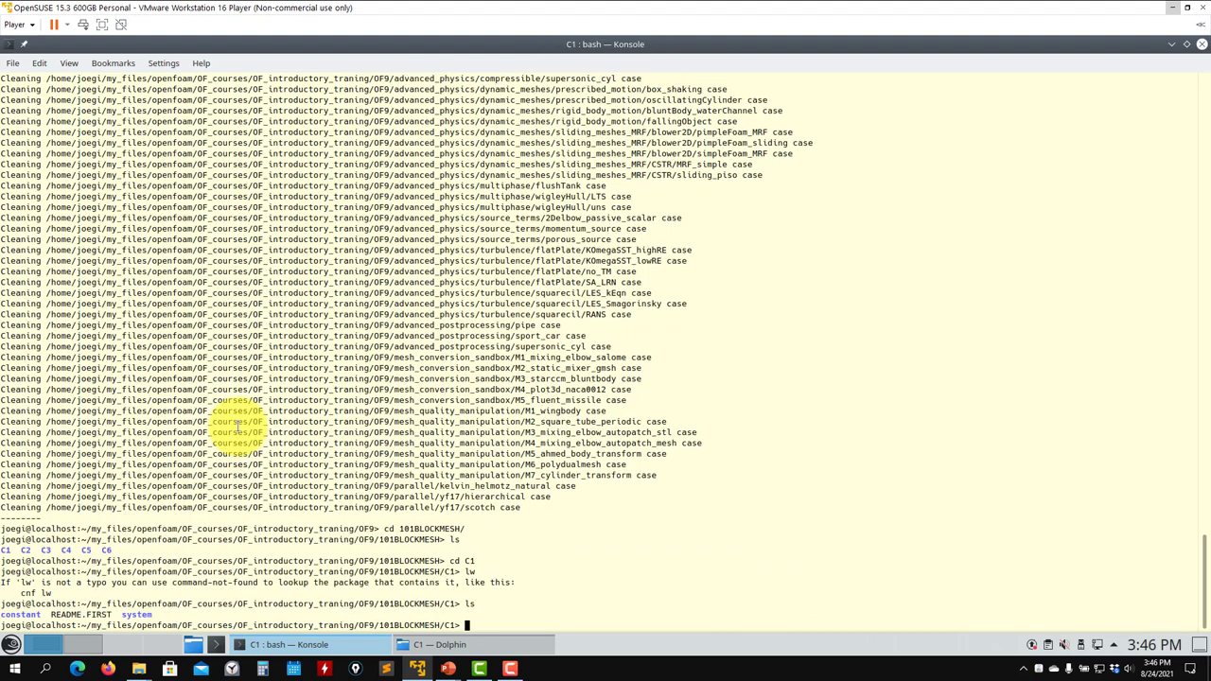
type("of9")
key("Return")
type("clear")
key("Return")
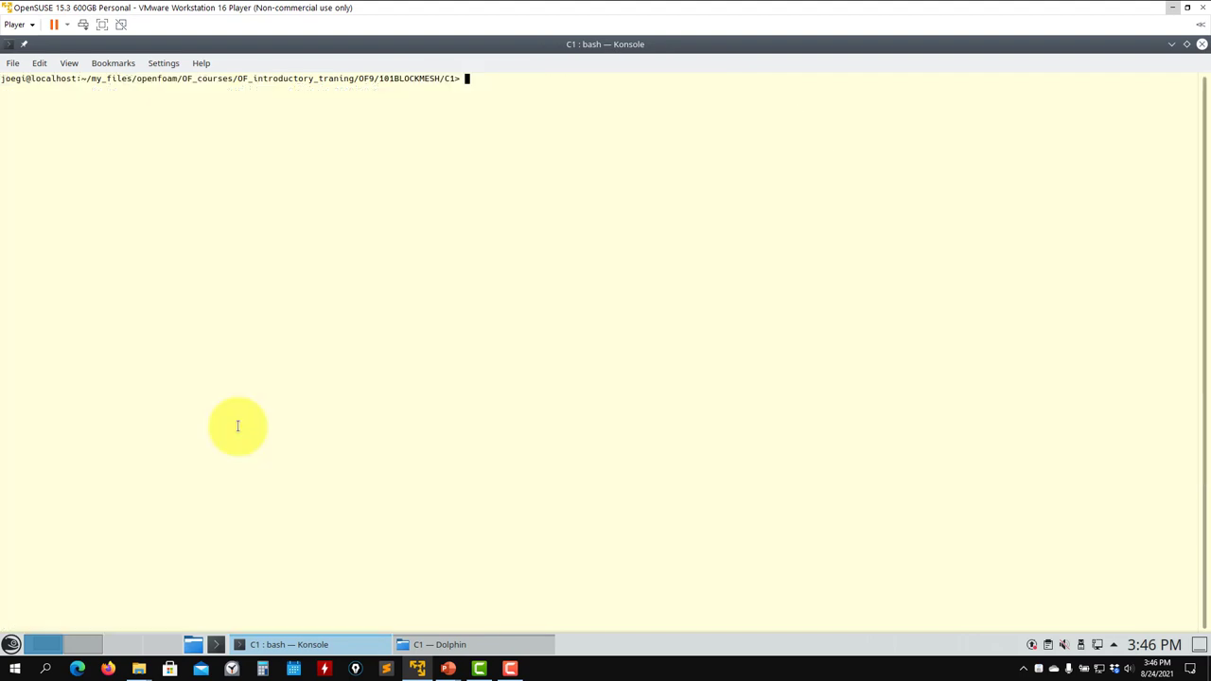
- Open blockMeshDict from the case's system folder in the Kate editor
left_click(440, 644)
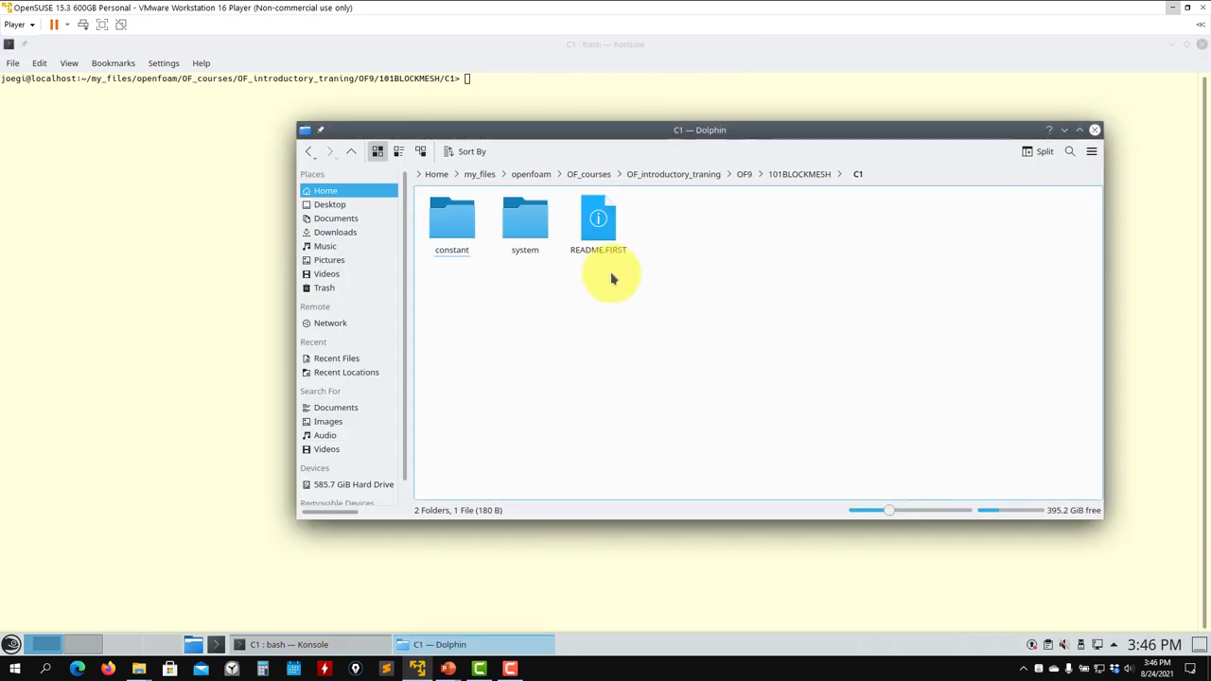
double_click(534, 224)
right_click(513, 224)
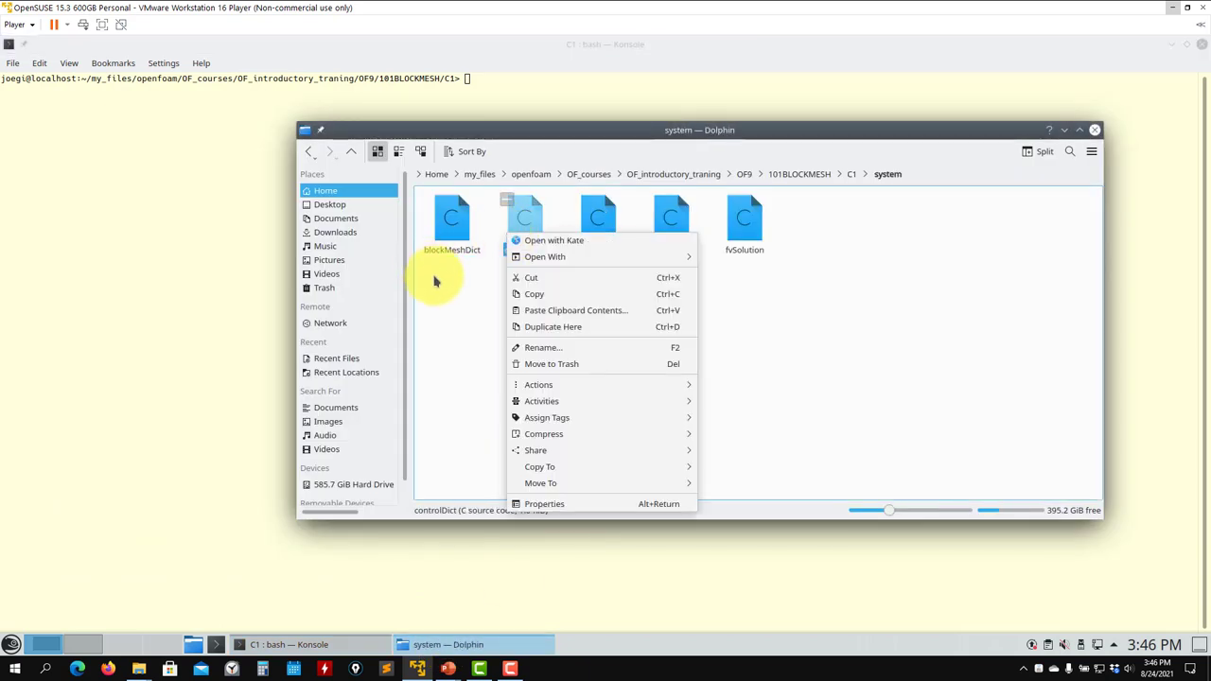
left_click(432, 278)
right_click(448, 232)
mouse_move(513, 248)
left_click(724, 300)
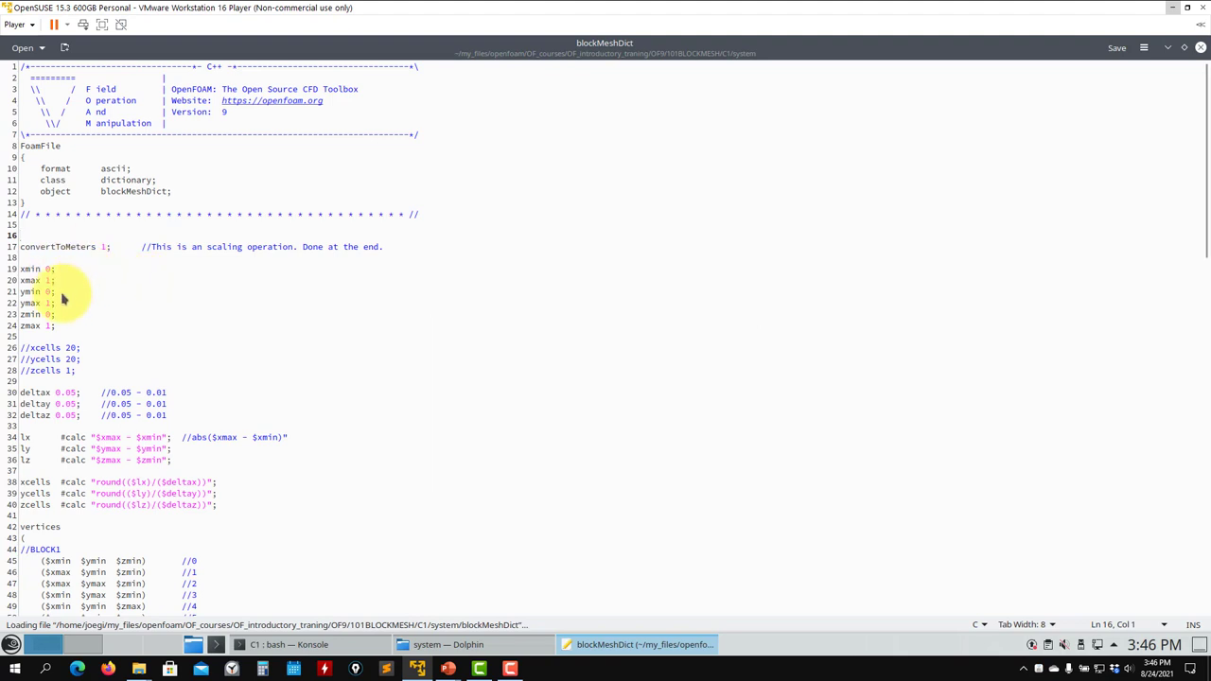
left_click_drag(67, 329, 30, 273)
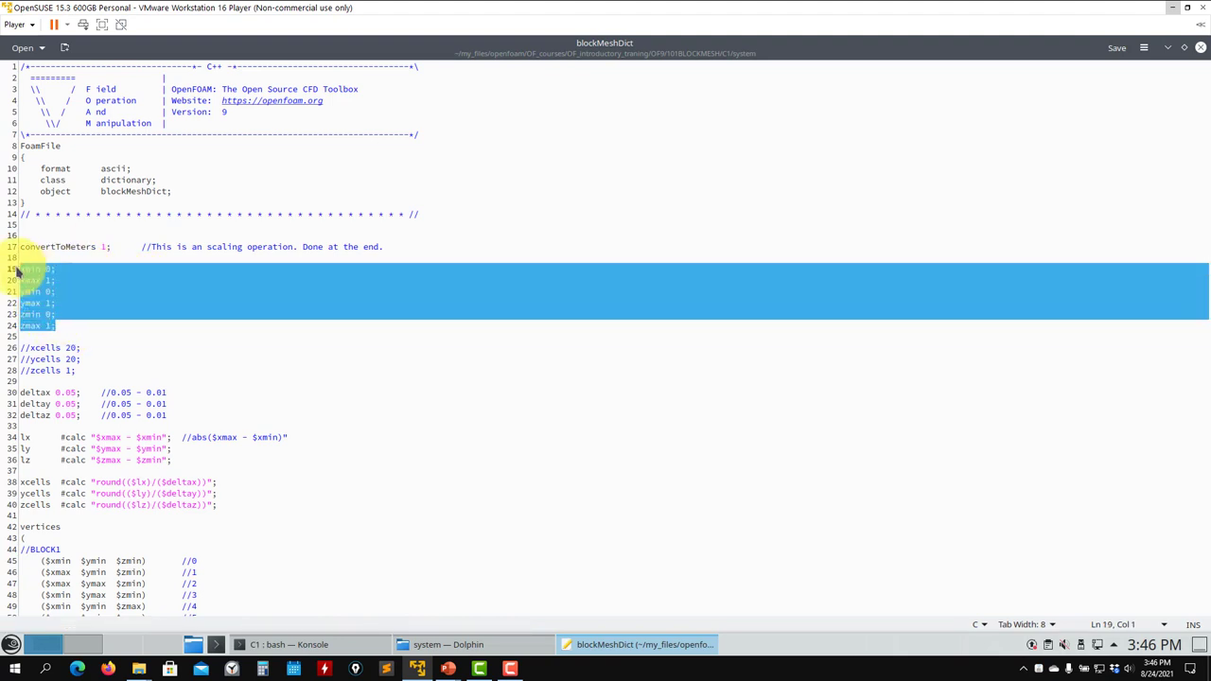
left_click(62, 303)
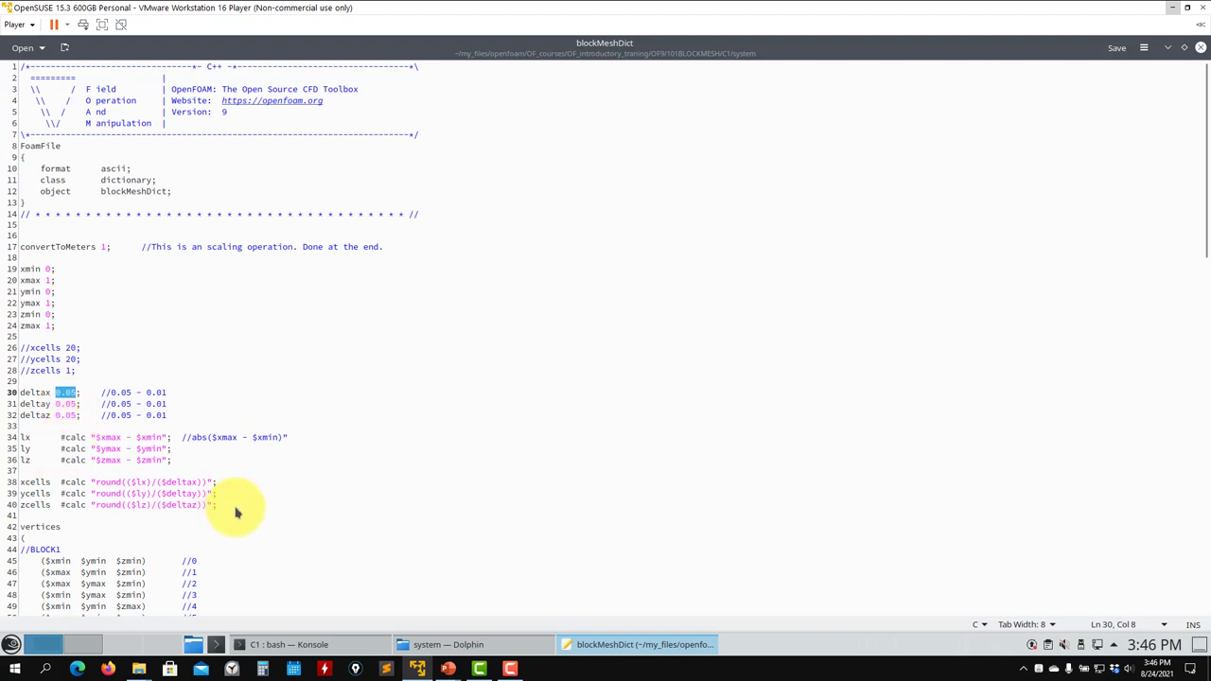
left_click_drag(225, 512, 5, 446)
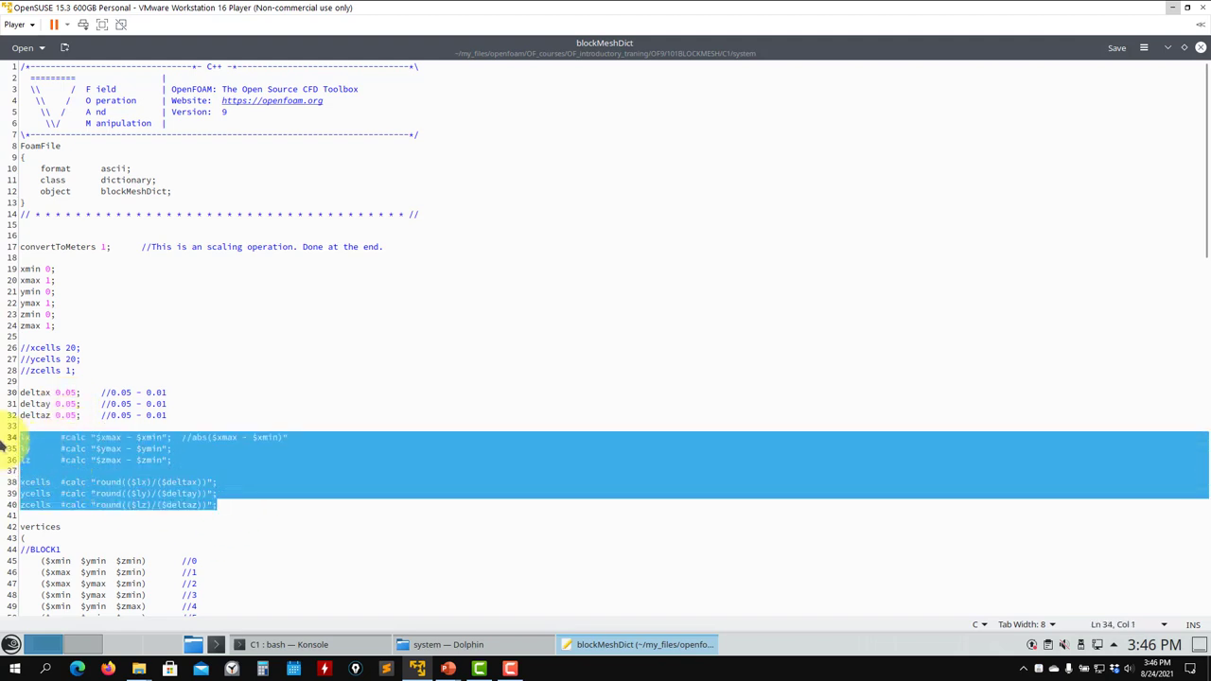
left_click(34, 482)
scroll(82, 482, "down", 9)
scroll(196, 508, "down", 16)
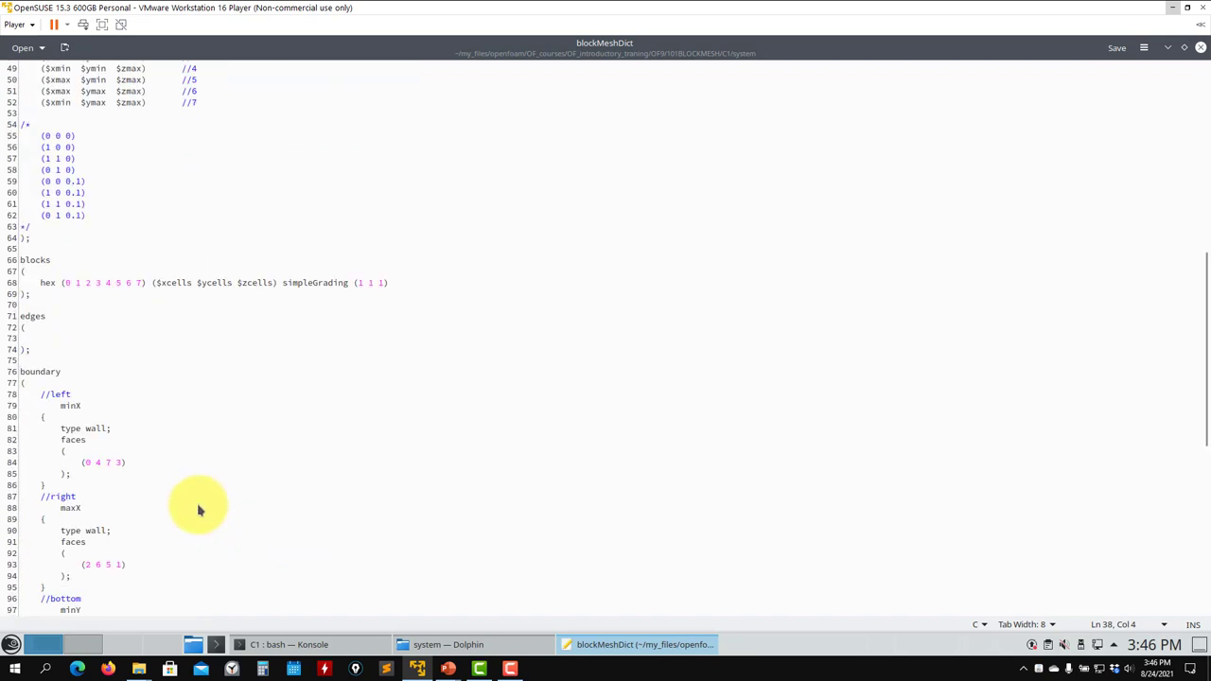
scroll(75, 232, "down", 5)
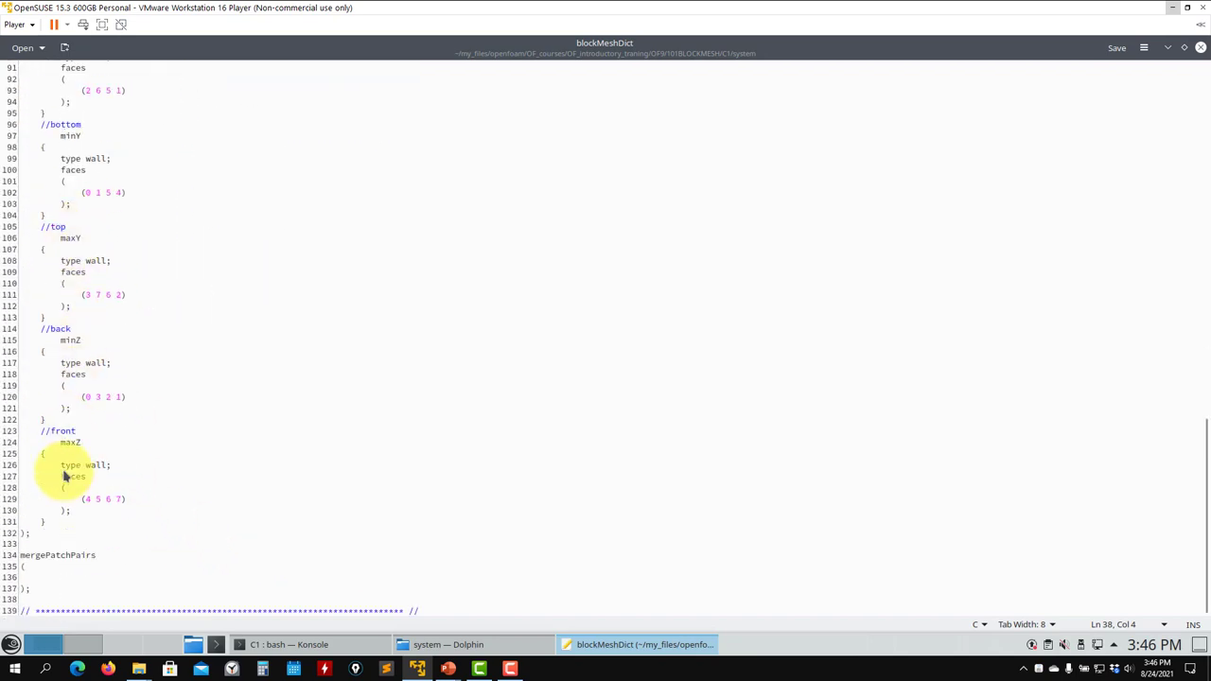
double_click(74, 441)
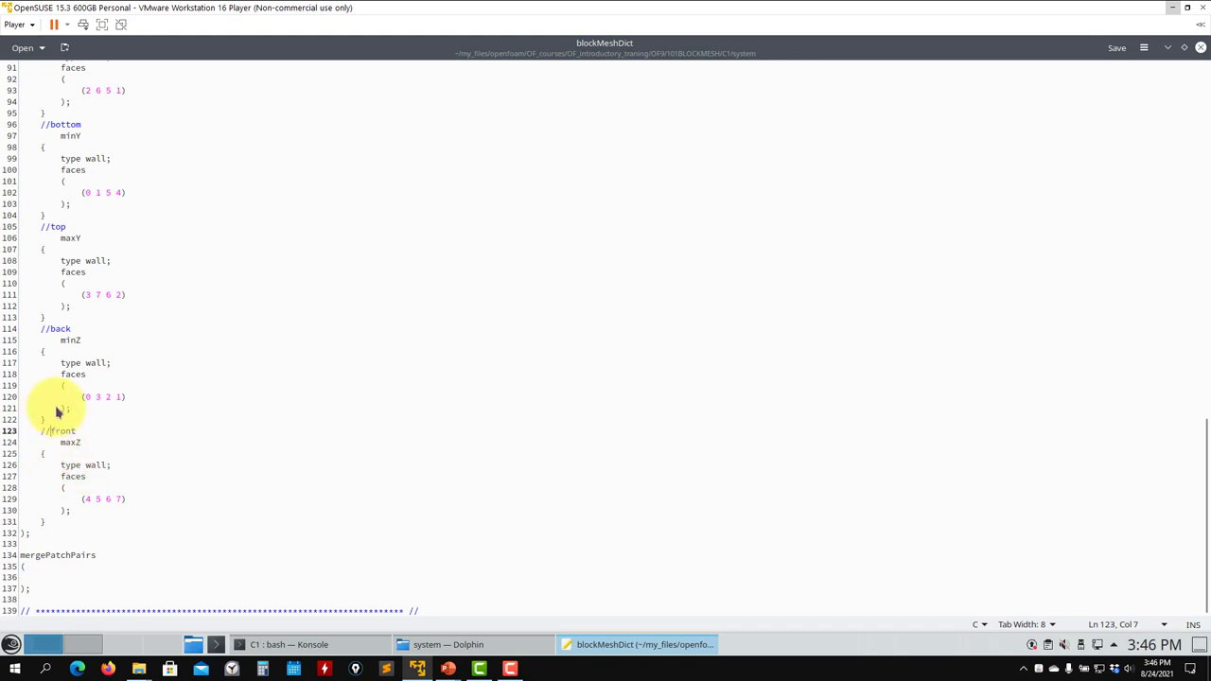
scroll(64, 250, "up", 4)
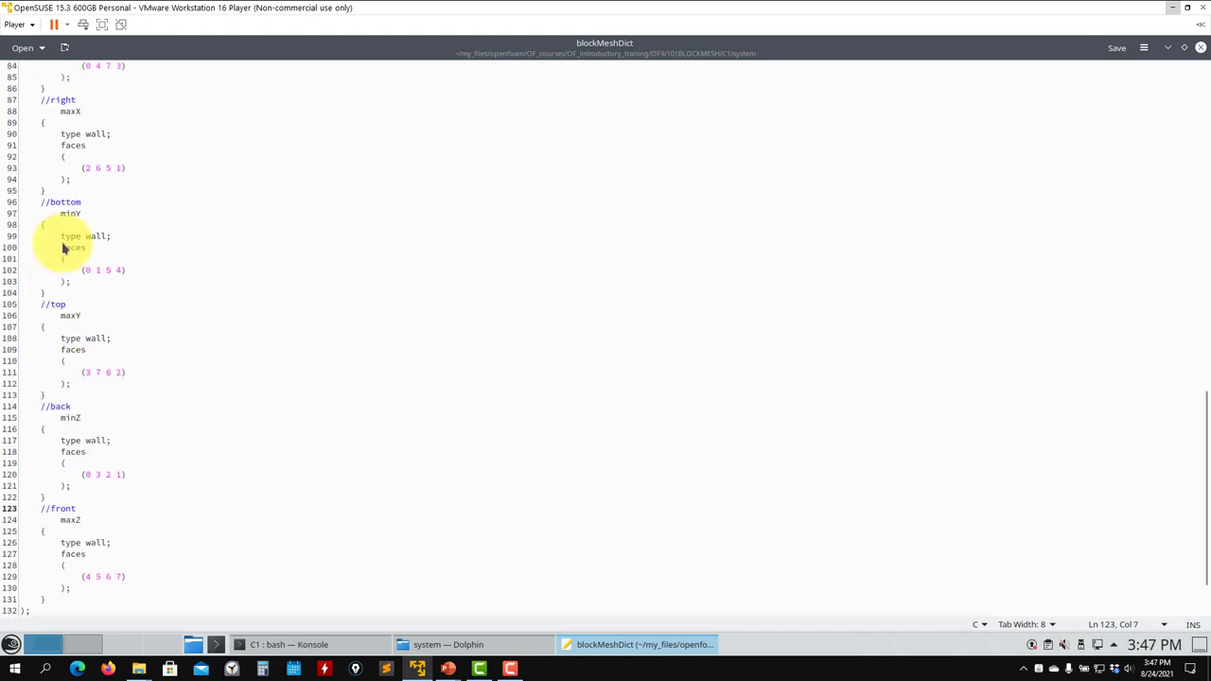
scroll(68, 239, "up", 4)
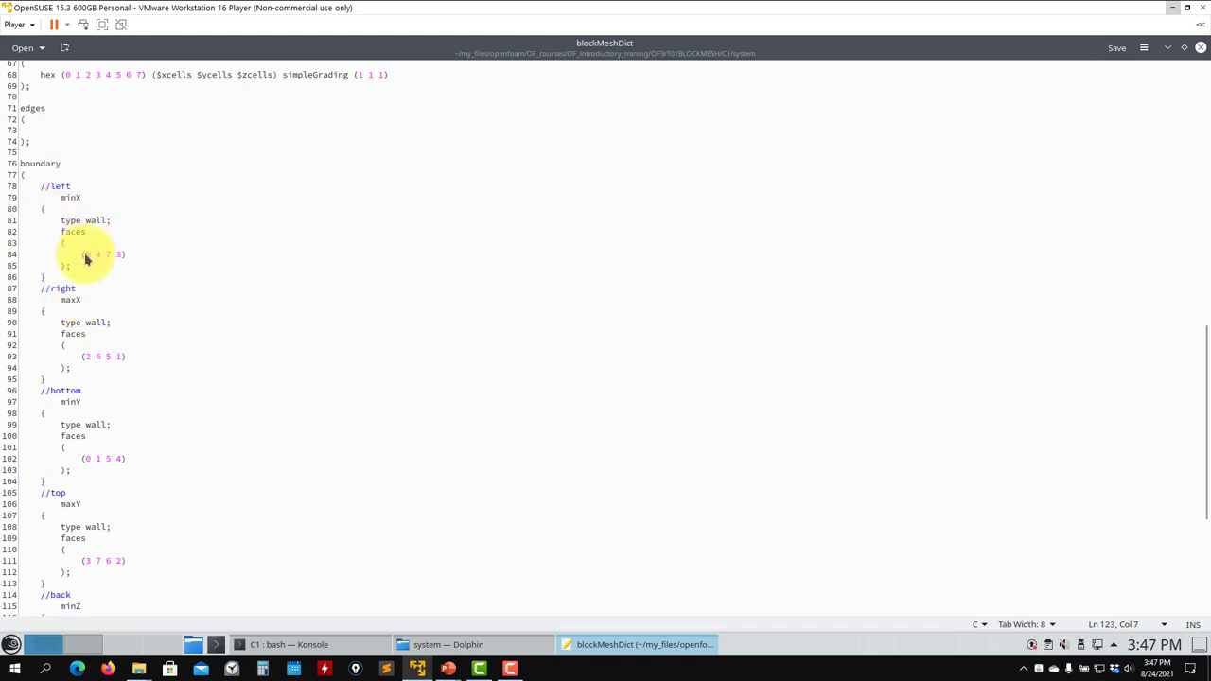
scroll(142, 293, "down", 8)
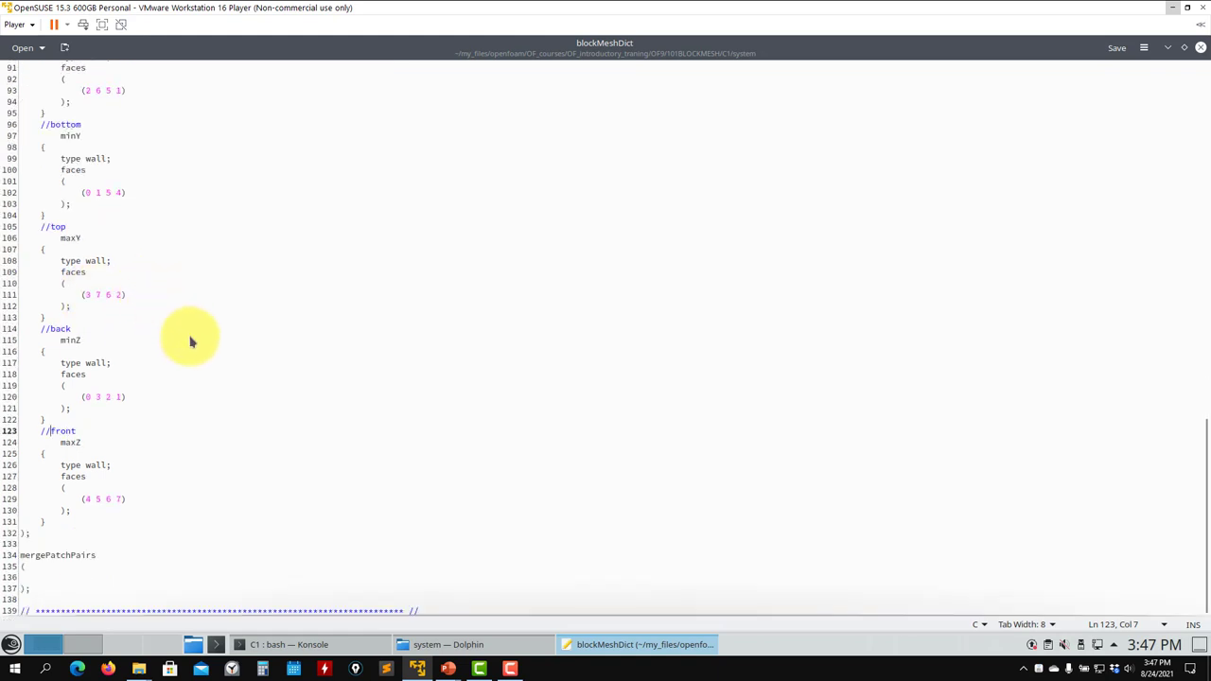
- Generate the C1 mesh with blockMesh: 8000 cells, 9261 points, six 400-face wall patches
left_click(315, 646)
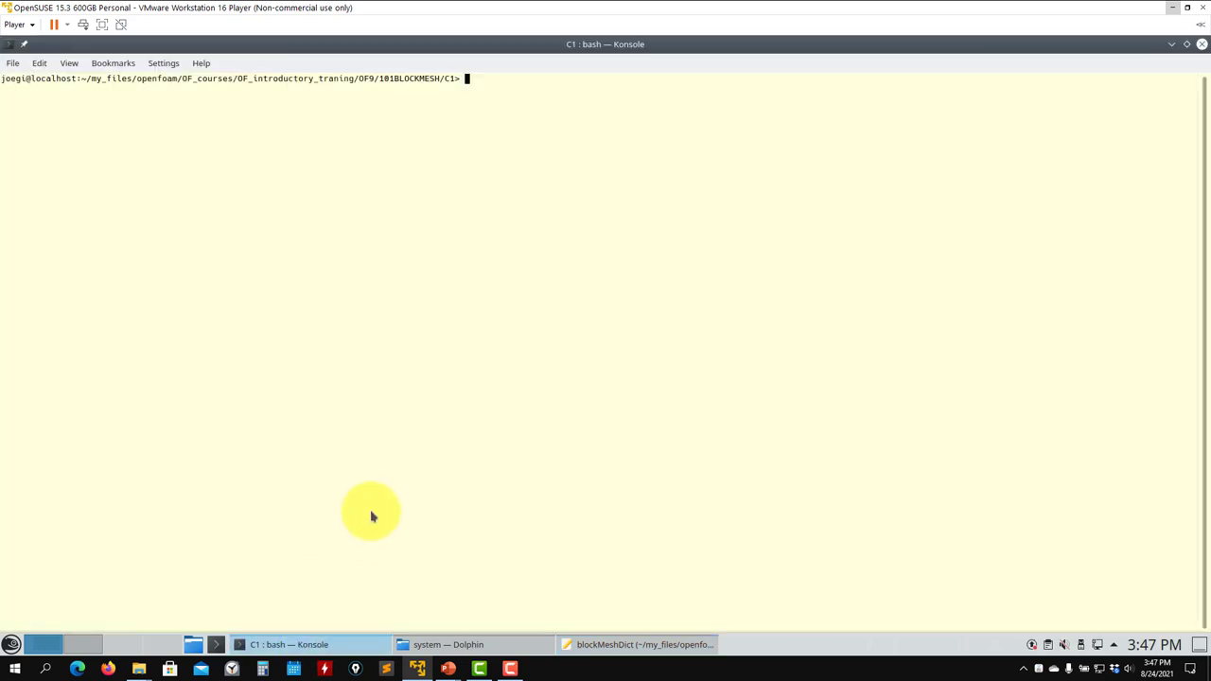
type("blockMesh")
key("Return")
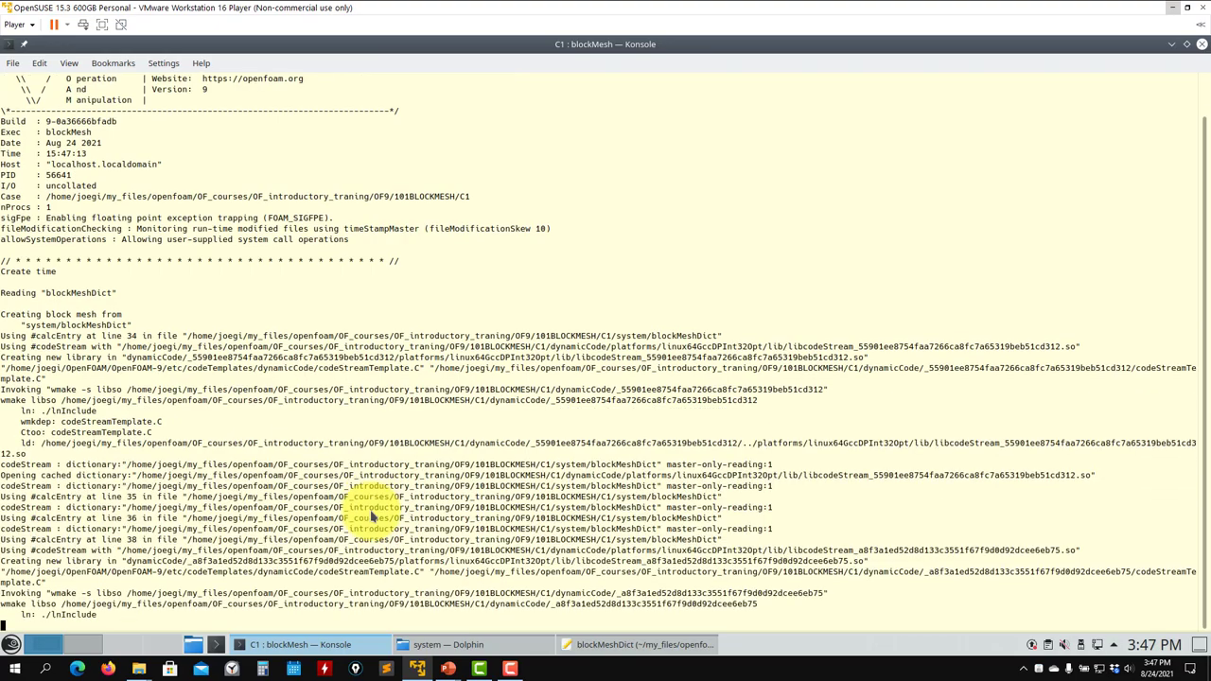
scroll(360, 379, "up", 7)
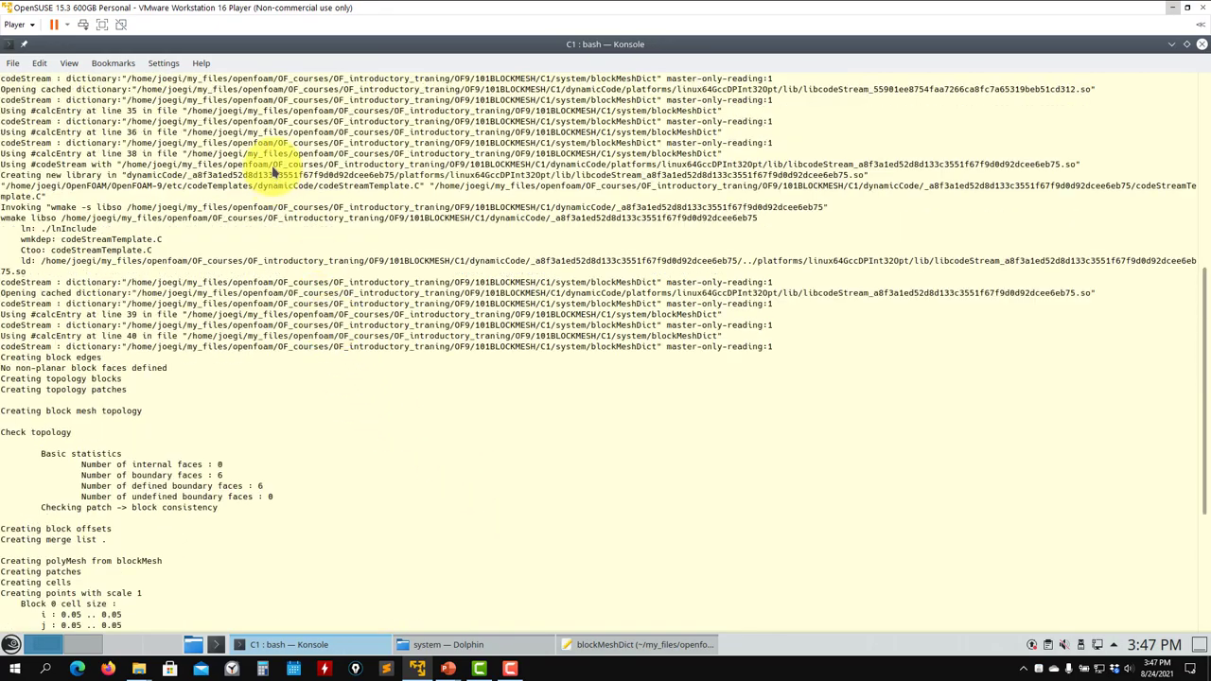
scroll(350, 304, "down", 8)
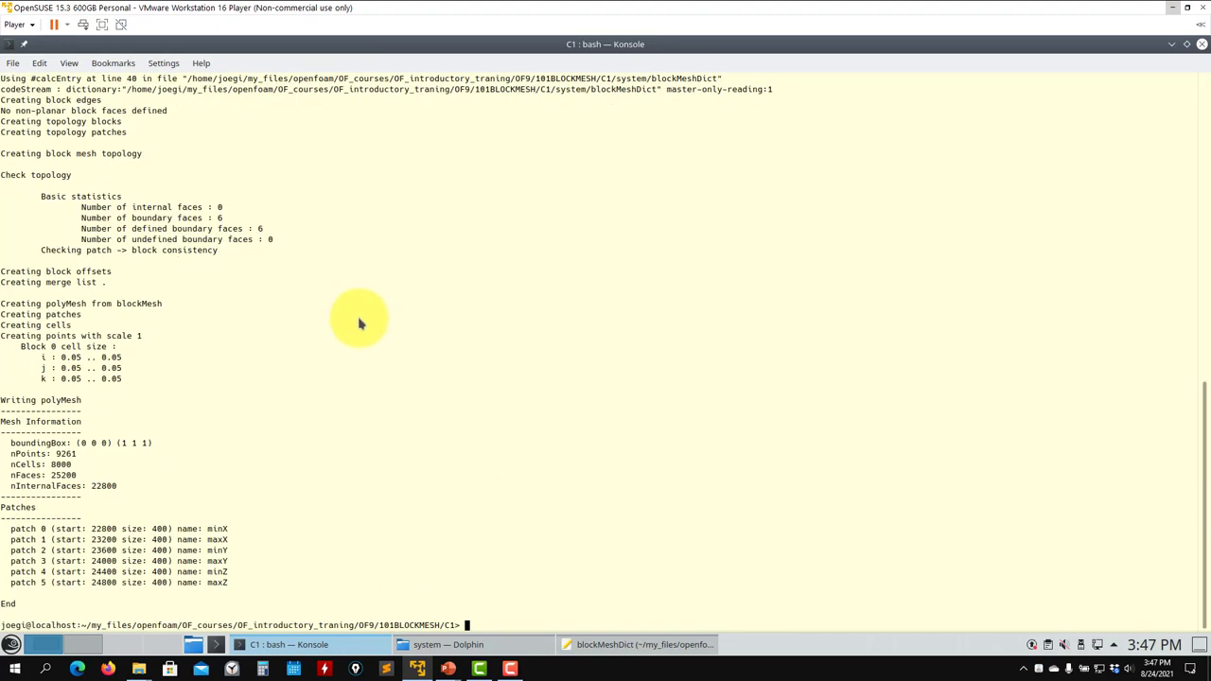
left_click(638, 644)
scroll(265, 305, "up", 20)
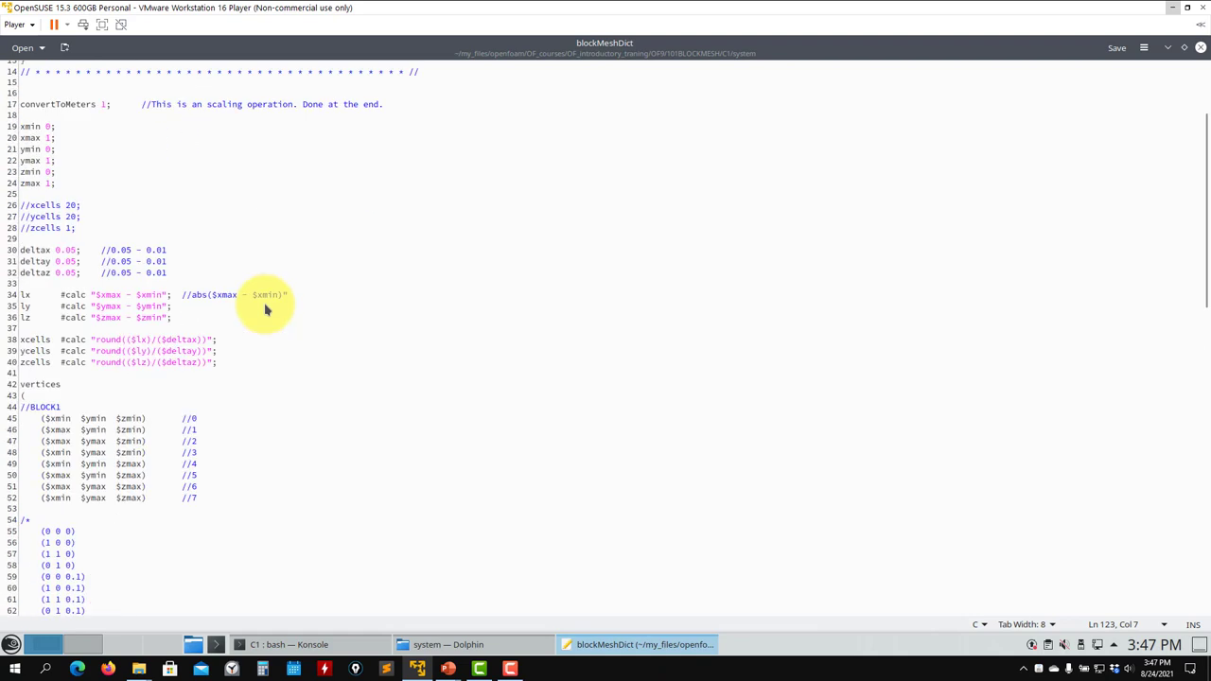
- Save blockMeshDict and rerun blockMesh on the saved dictionary
left_click(126, 296)
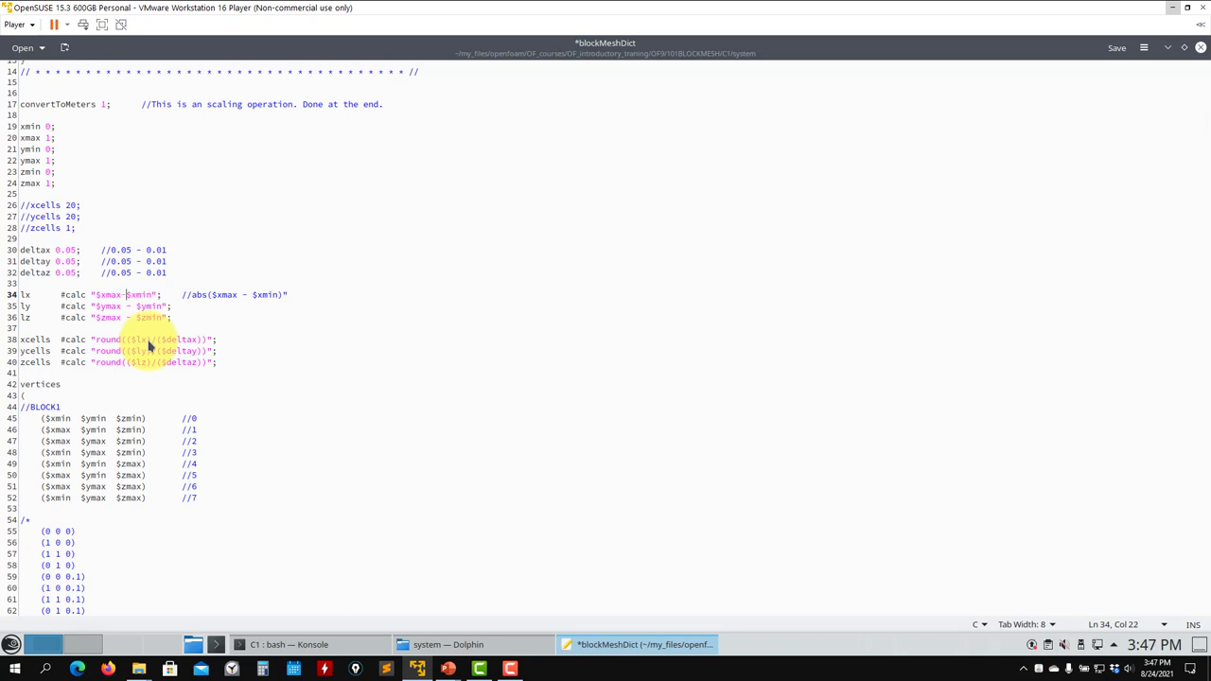
key("ctrl+s")
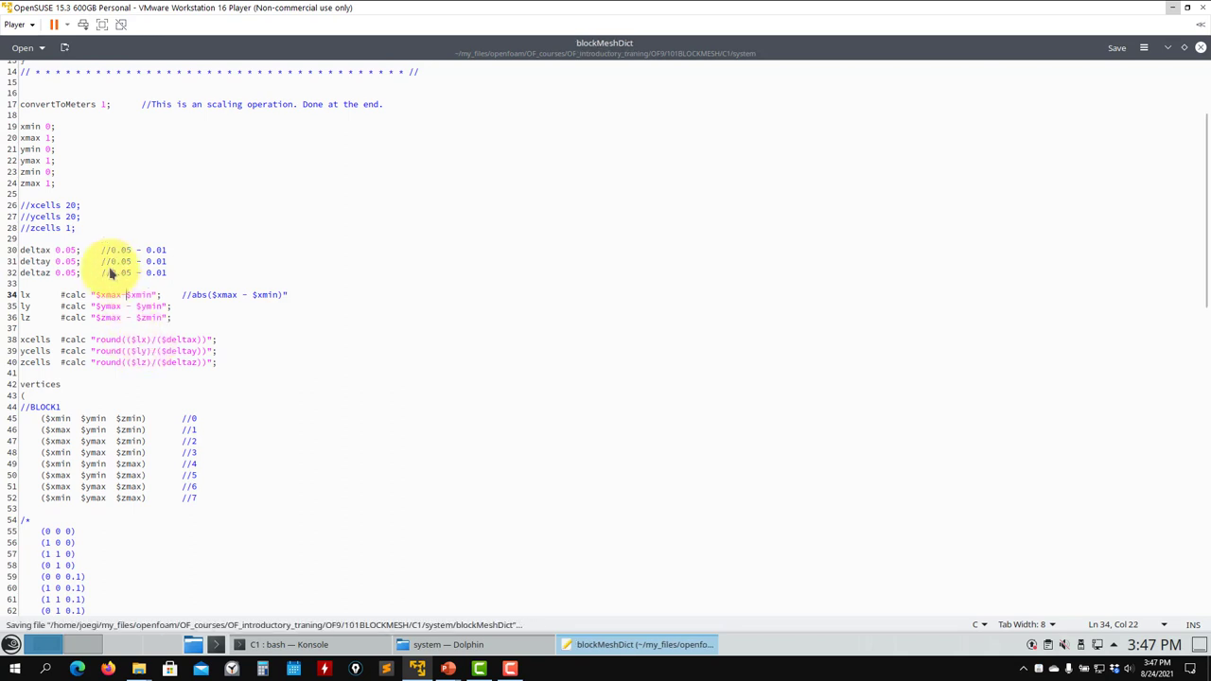
left_click(312, 644)
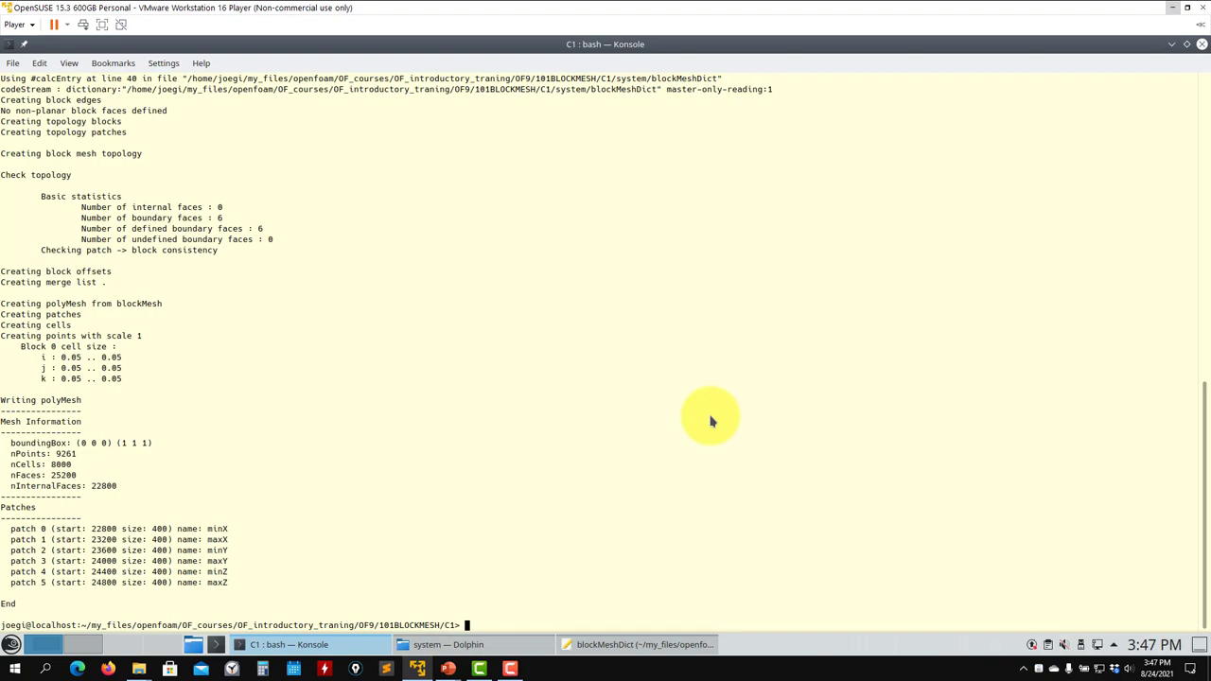
key("Up")
key("Return")
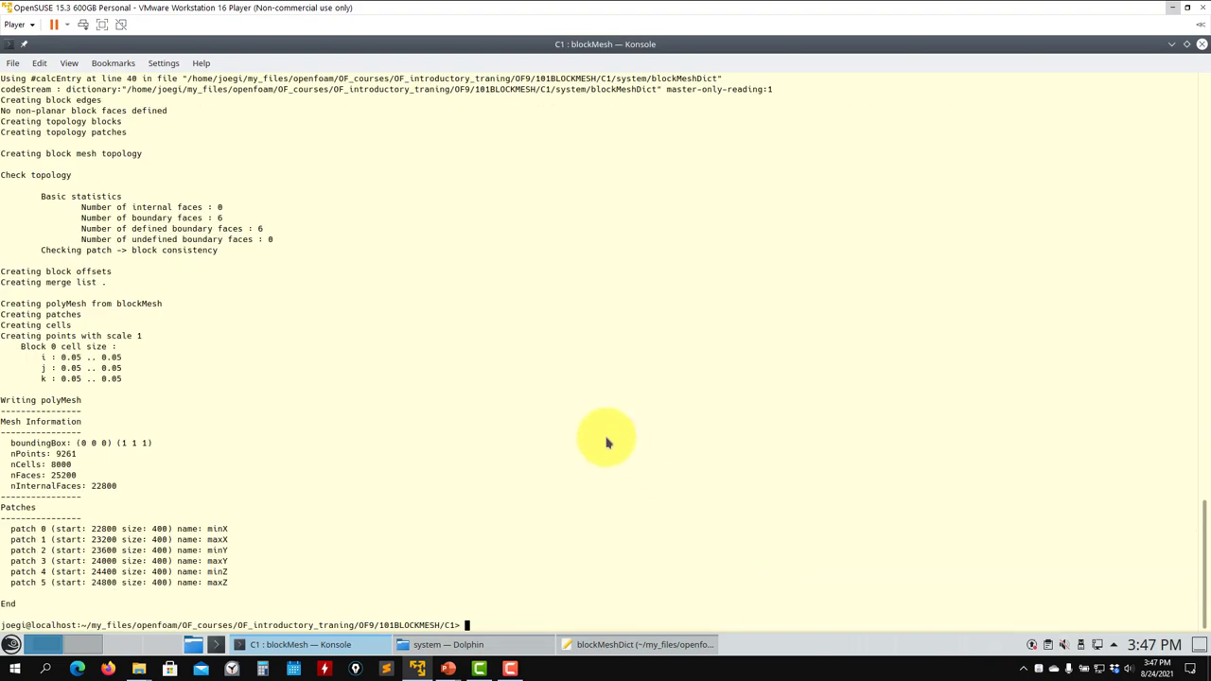
scroll(607, 442, "up", 12)
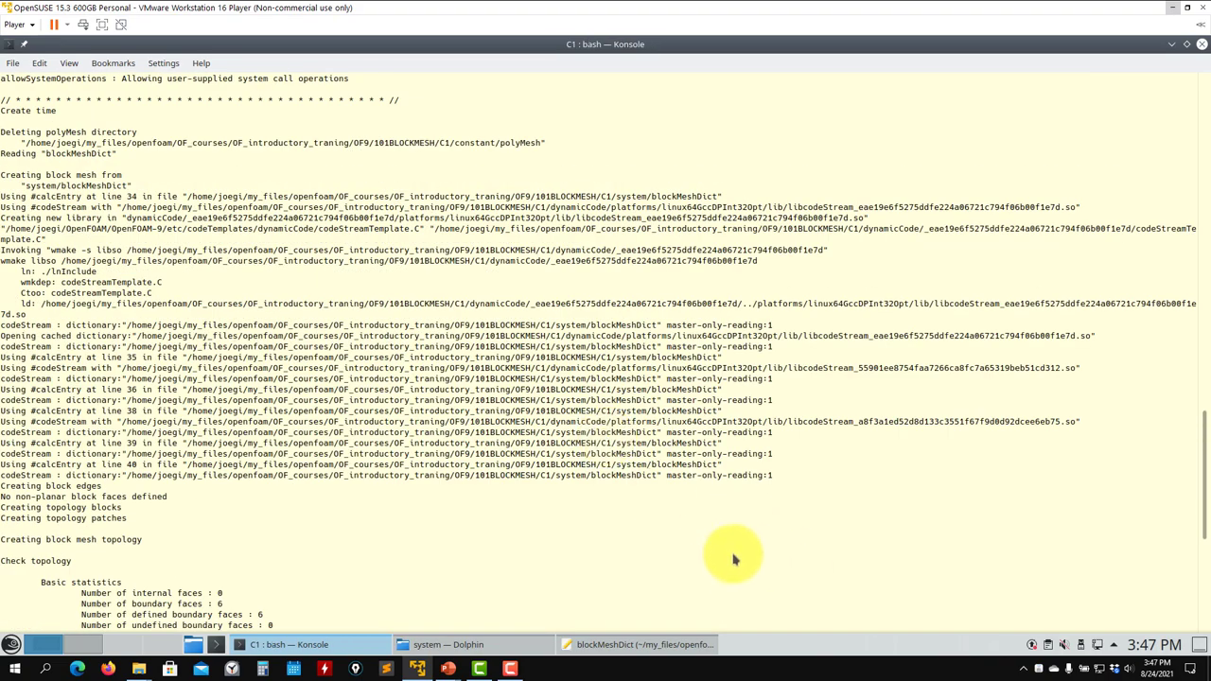
- Delete the dynamicCode folder from the case and regenerate the mesh with blockMesh
type("ls")
key("Return")
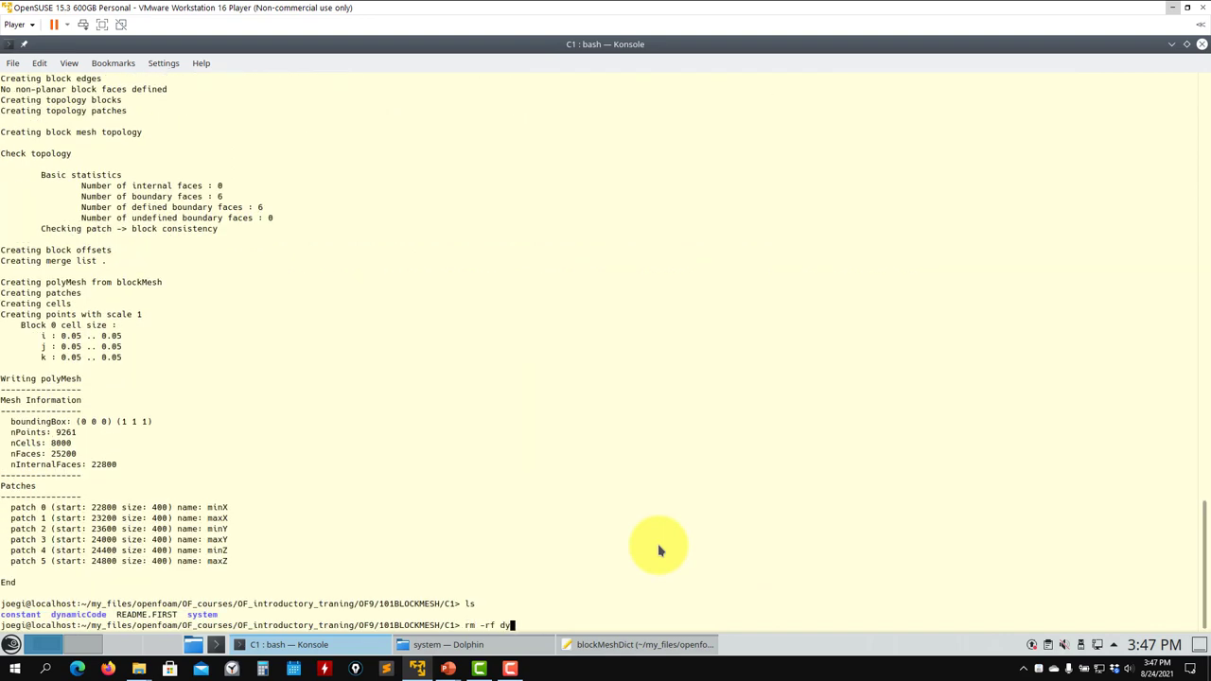
type("rm -rf dy")
key("Tab")
key("Return")
type("blockMesh")
key("Return")
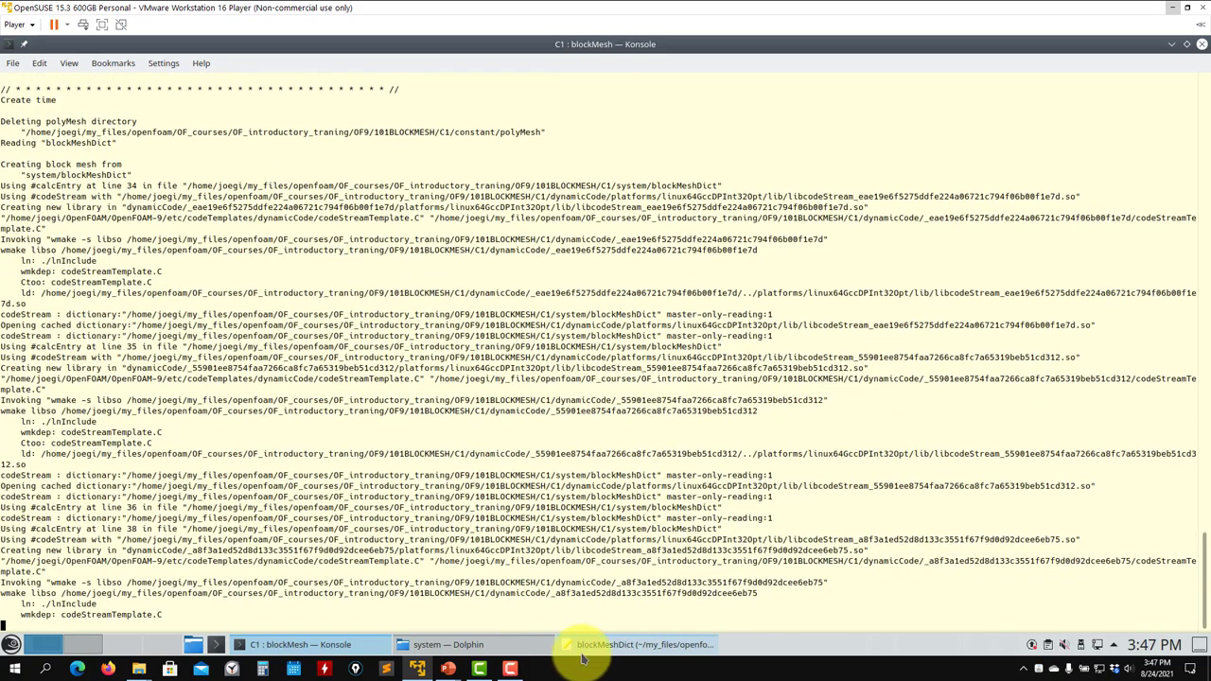
- Change line 38's xcells to #calc "round($lx/$deltax)" and save blockMeshDict
mouse_move(608, 644)
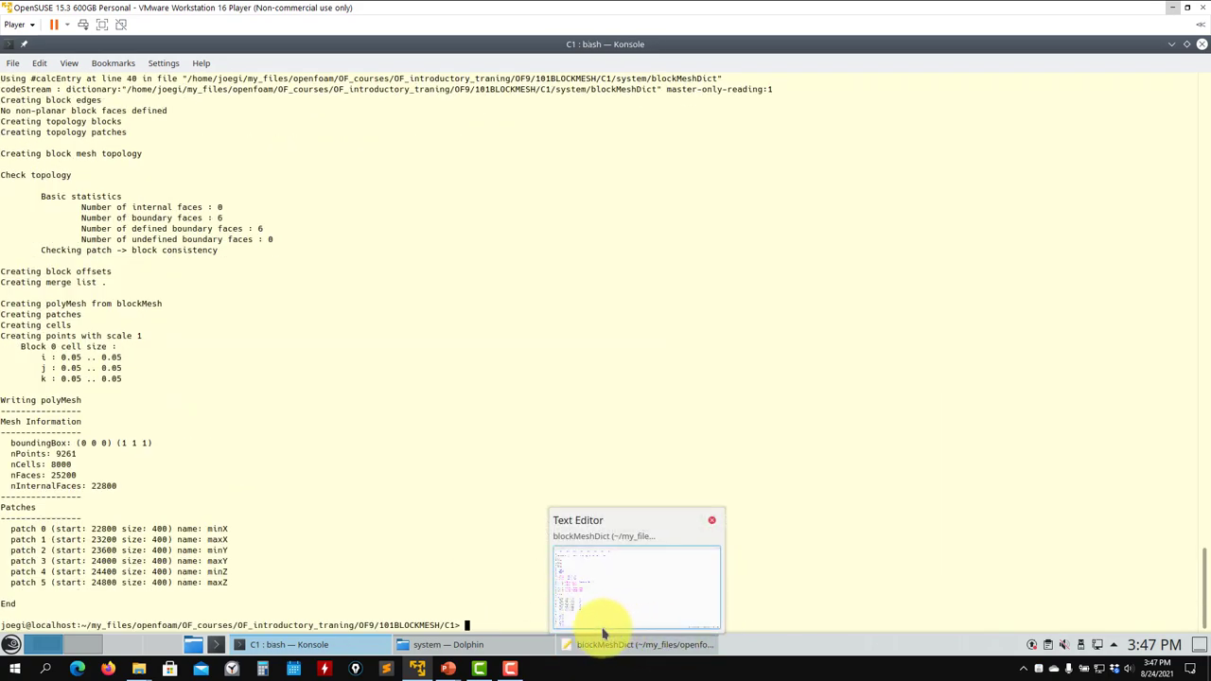
left_click(616, 646)
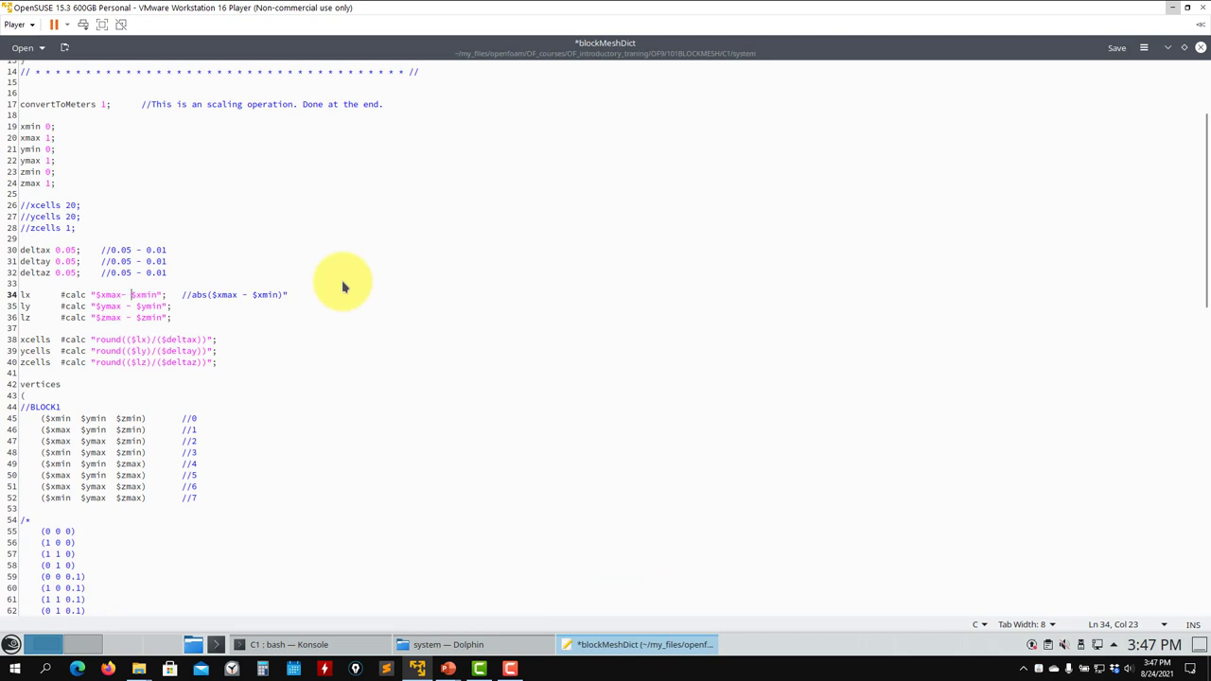
key("ctrl+s")
left_click(150, 341)
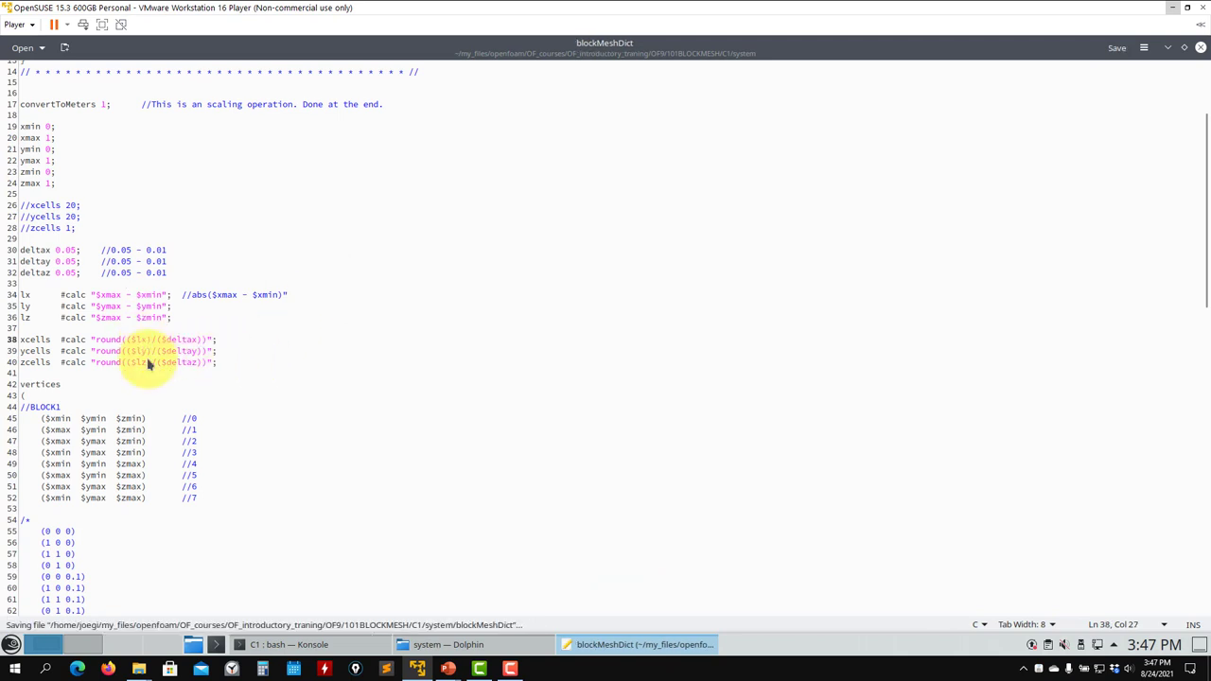
key("Delete")
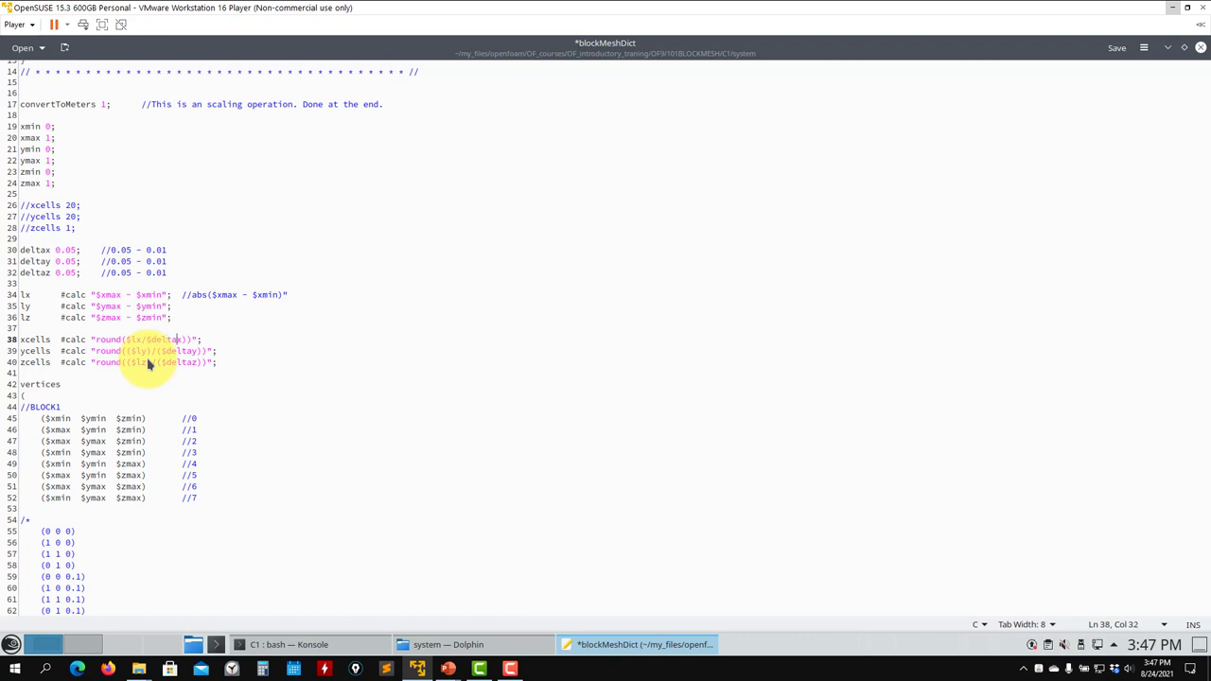
key("ctrl+s")
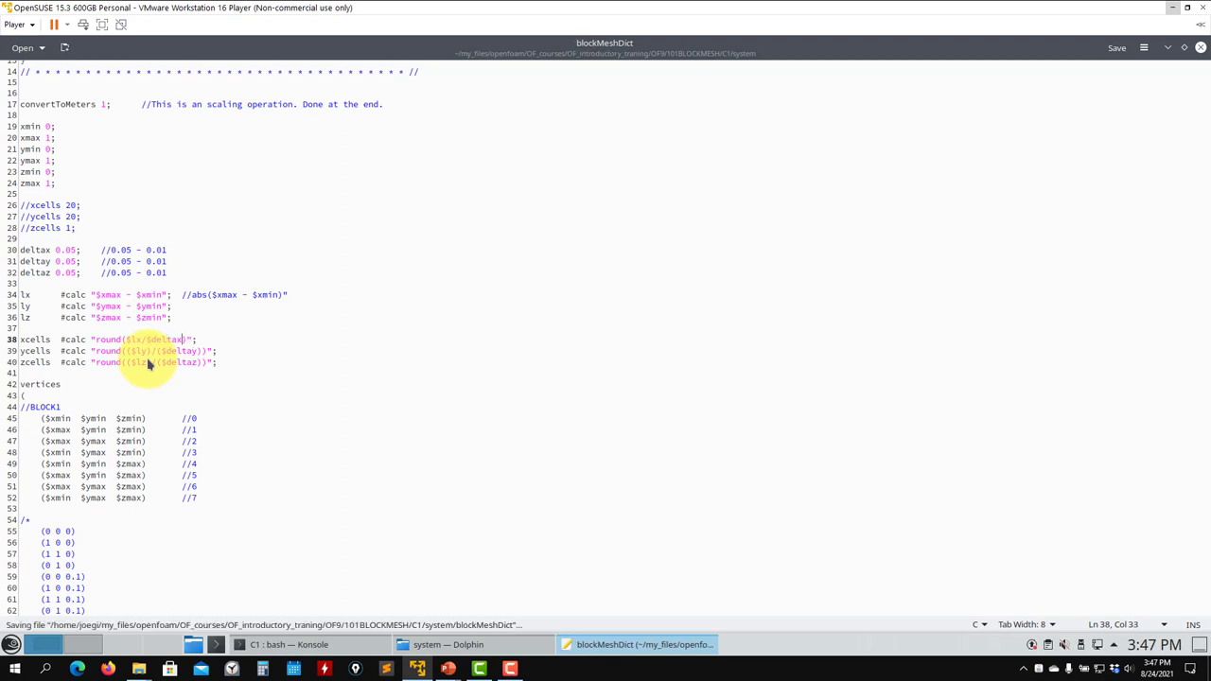
left_click(330, 643)
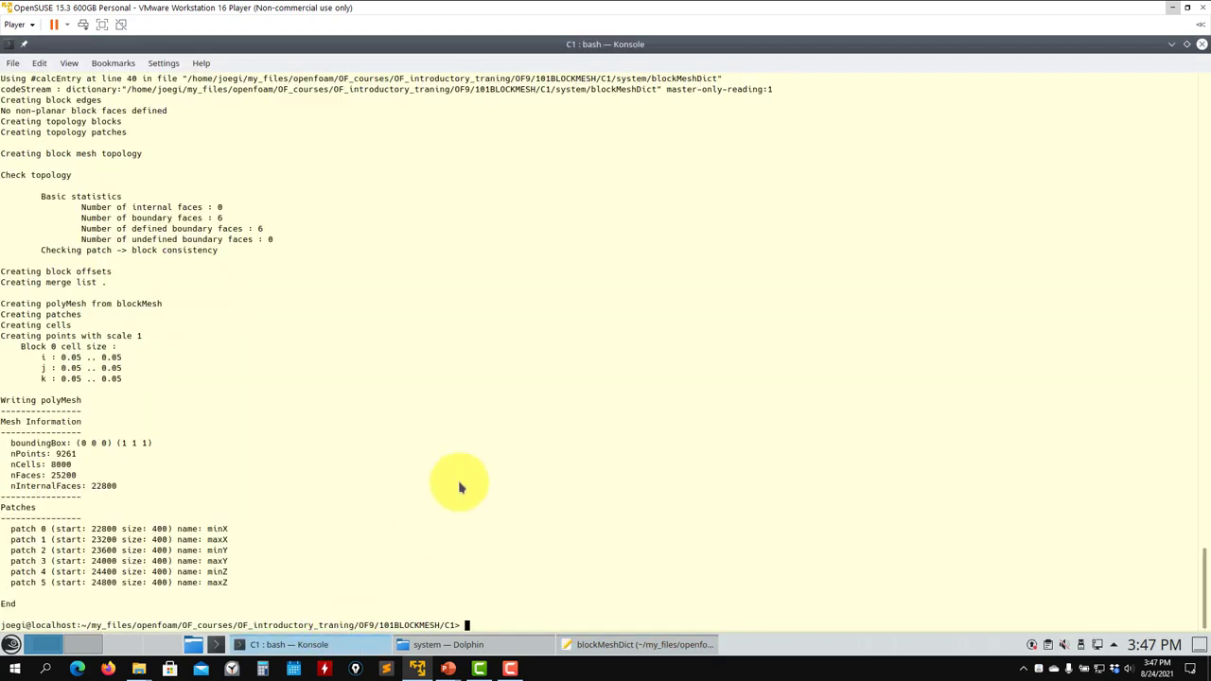
- Rerun blockMesh and highlight the FOAM FATAL IO ERROR saying '$lx' was not declared
key("Return")
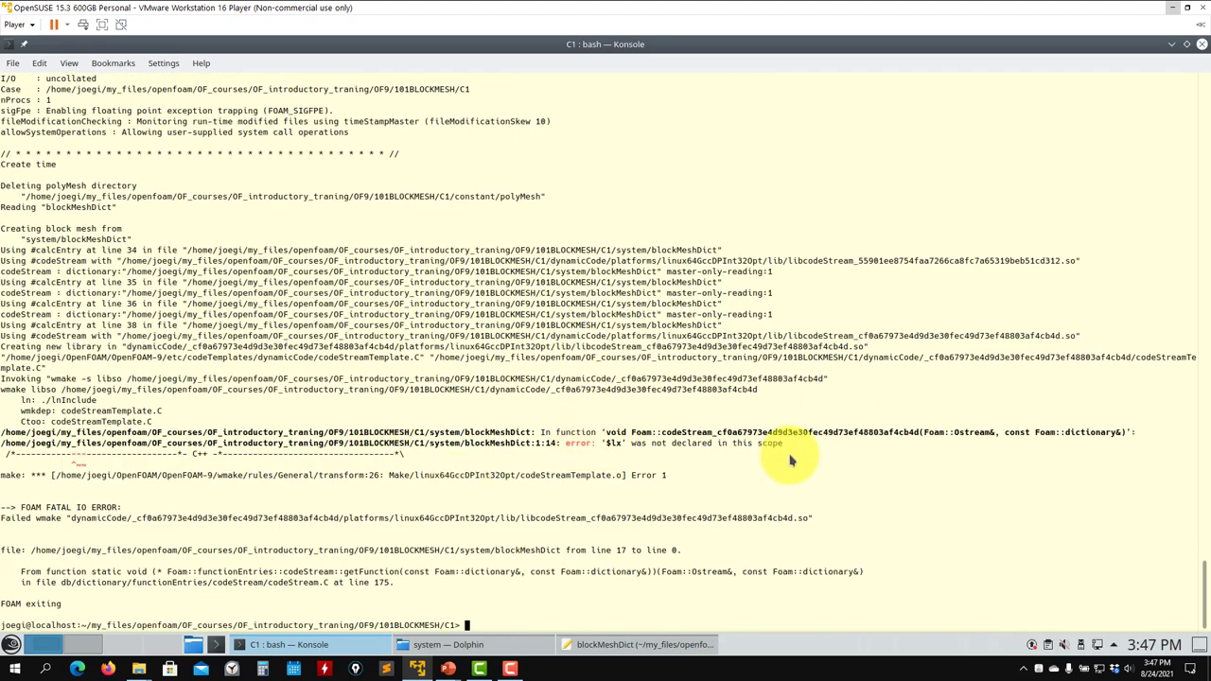
left_click_drag(797, 444, 700, 443)
left_click_drag(409, 433, 27, 434)
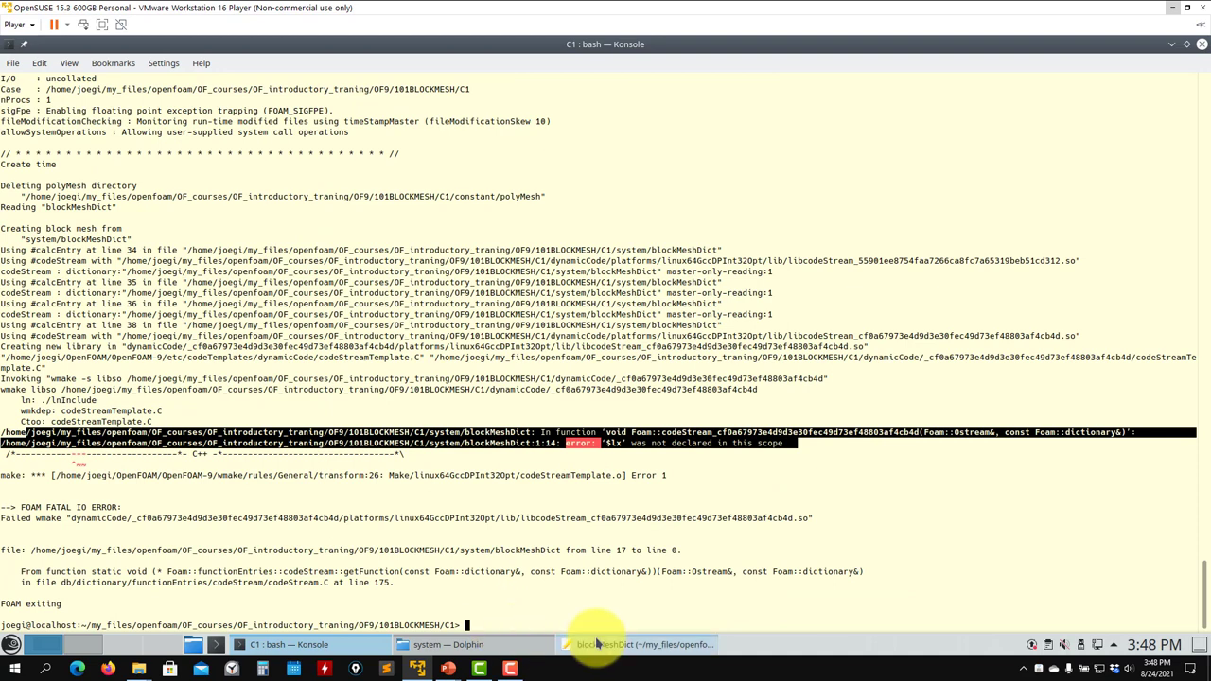
left_click(639, 644)
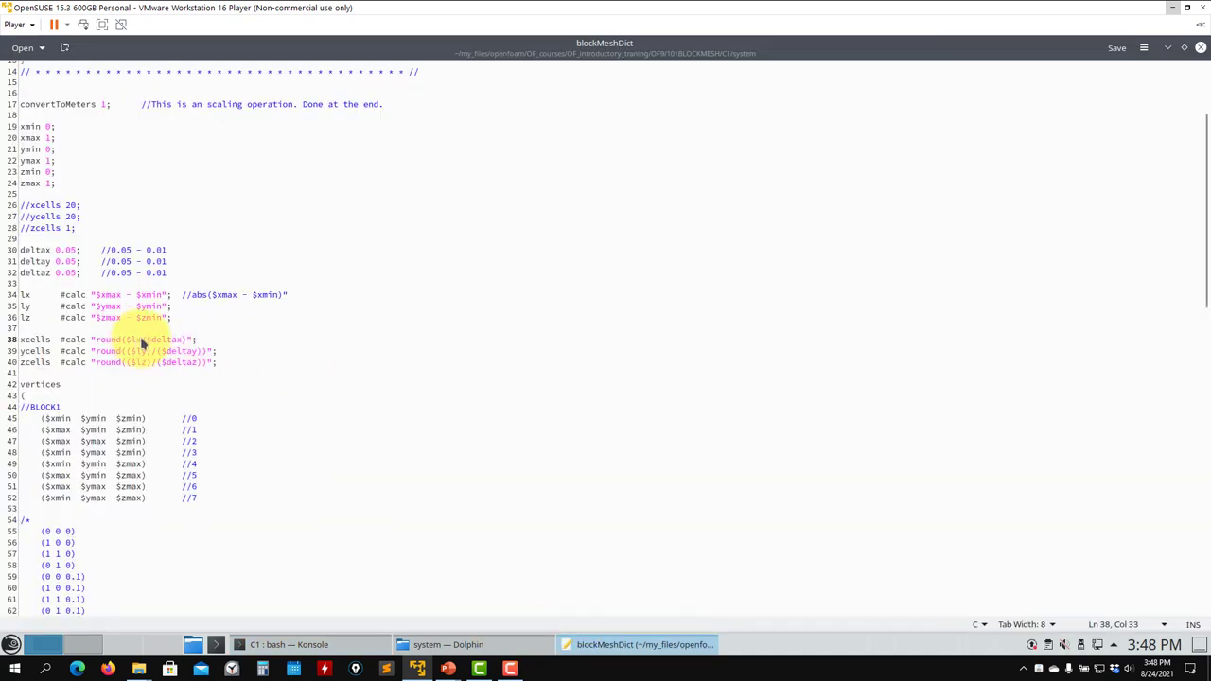
- Restore round(($lx)/($deltax)) on line 38, save, and rerun blockMesh successfully
left_click(126, 340)
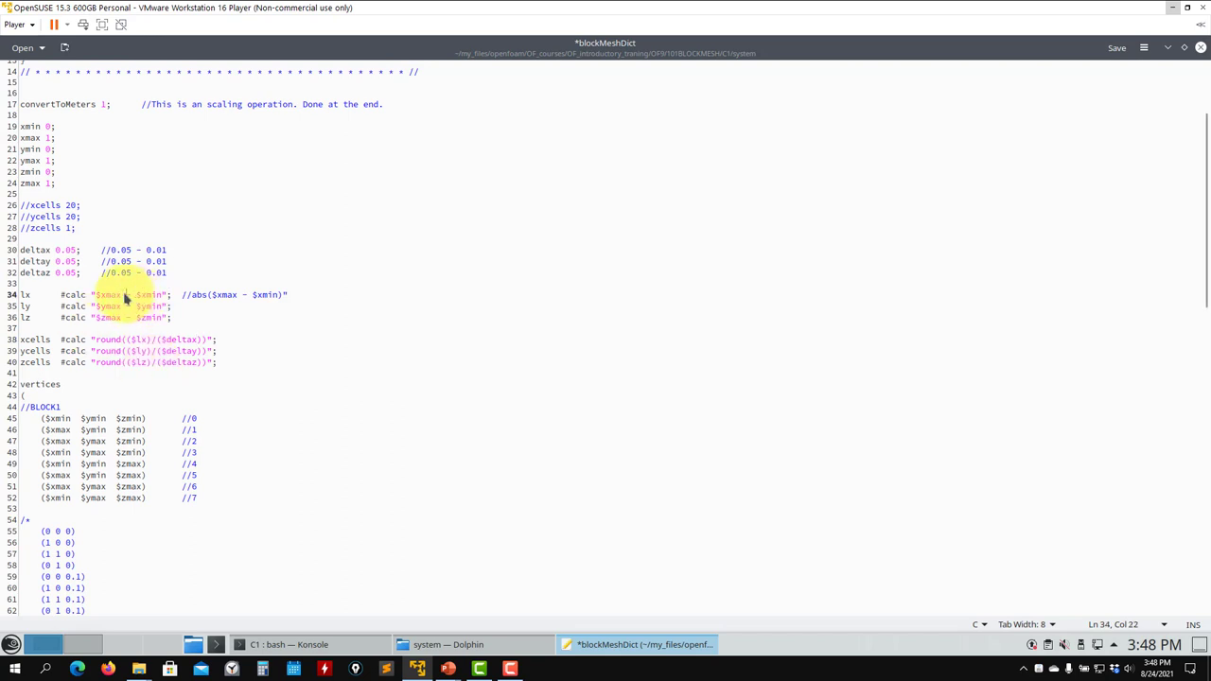
left_click(97, 295)
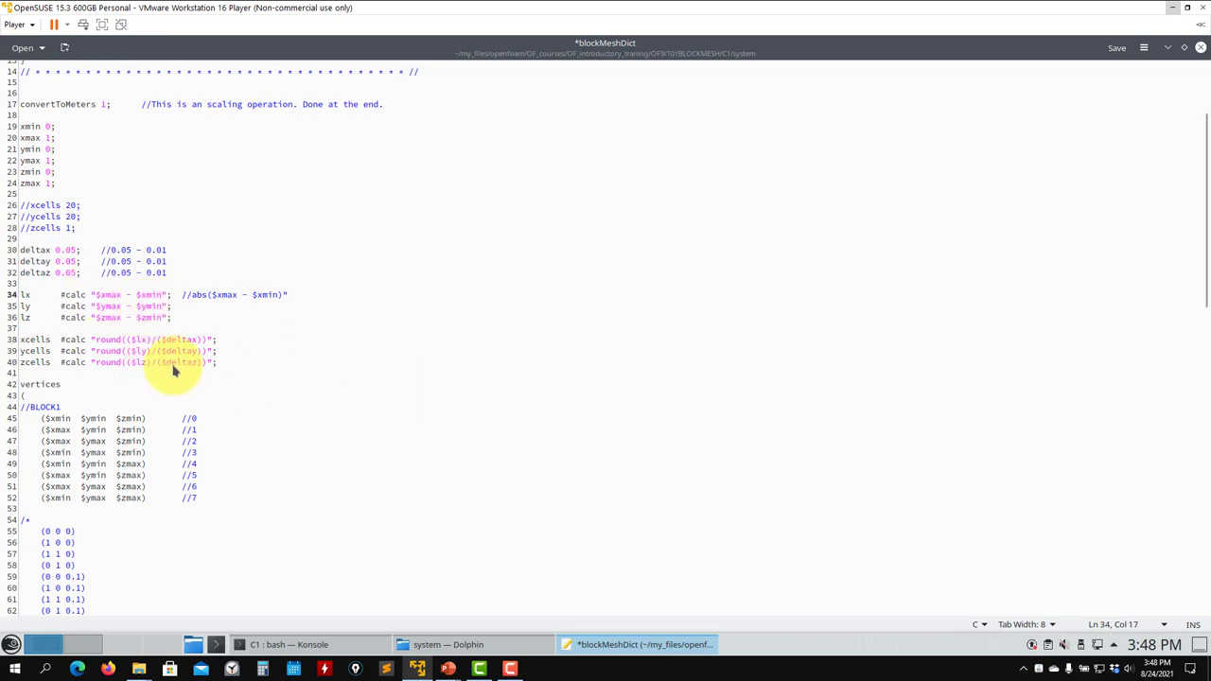
key("ctrl+s")
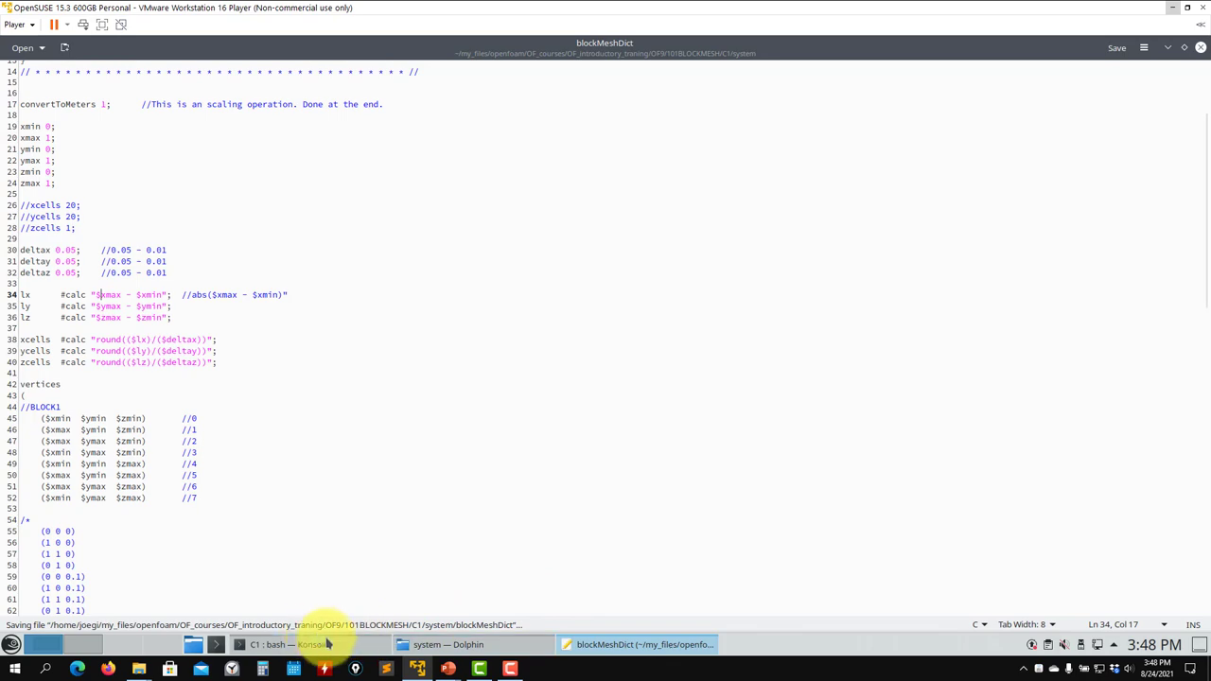
left_click(288, 644)
key("Up")
key("Return")
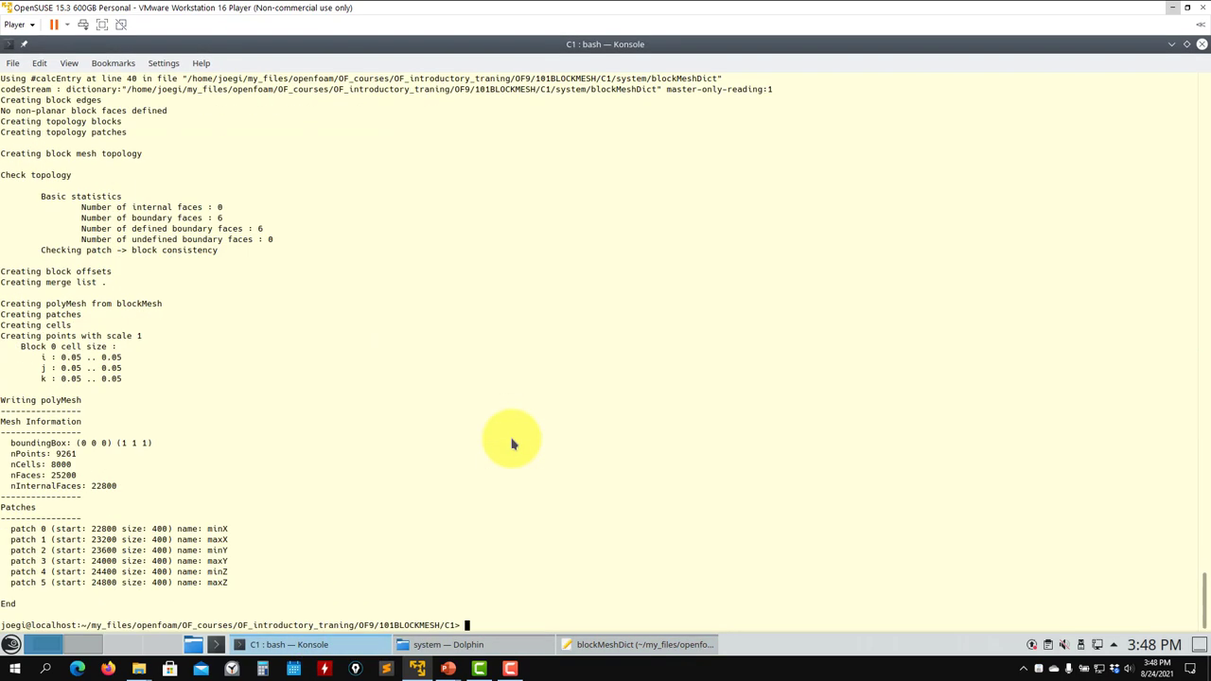
- Launch paraFoam on the C1 case to view the mesh
left_click(632, 644)
left_click(293, 644)
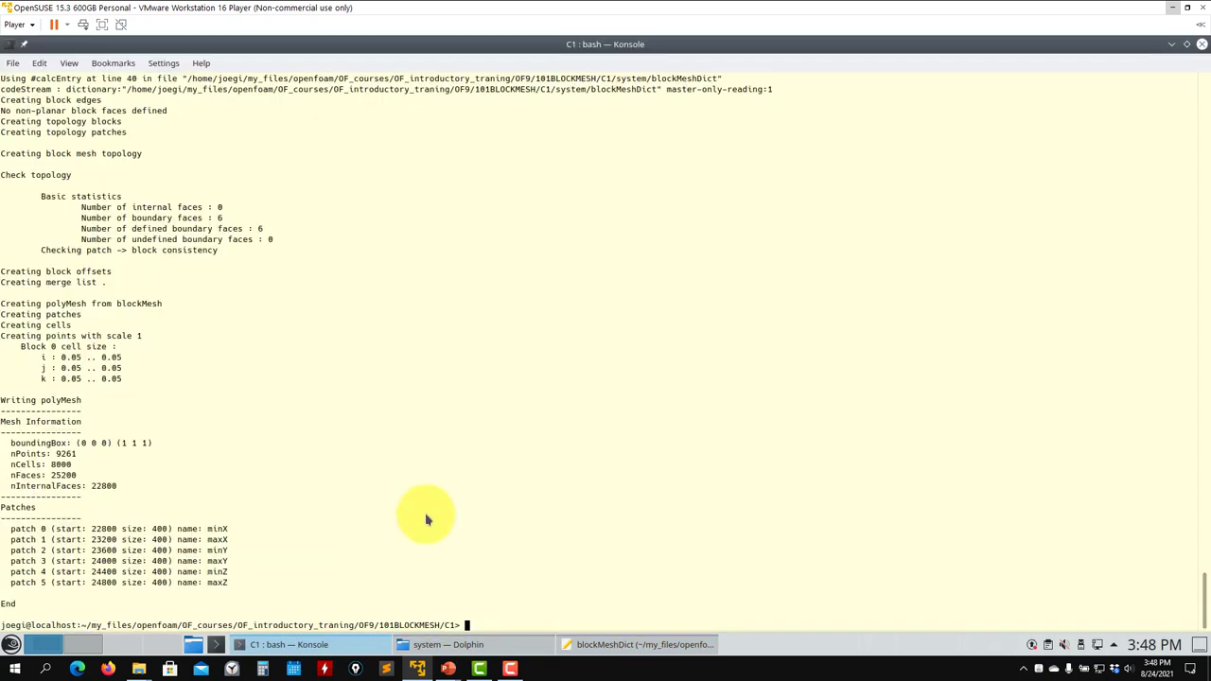
type("paraFoam")
key("Return")
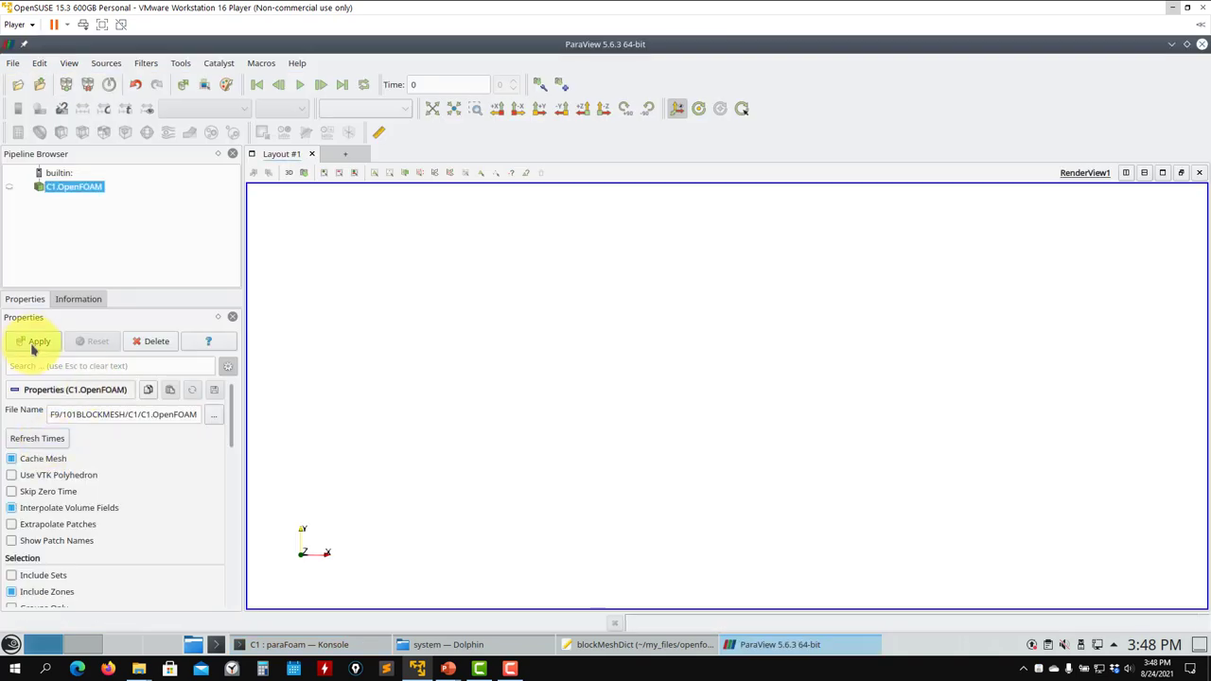
- Load the C1 mesh in ParaView as Surface With Edges and orbit to see its faces
left_click(33, 344)
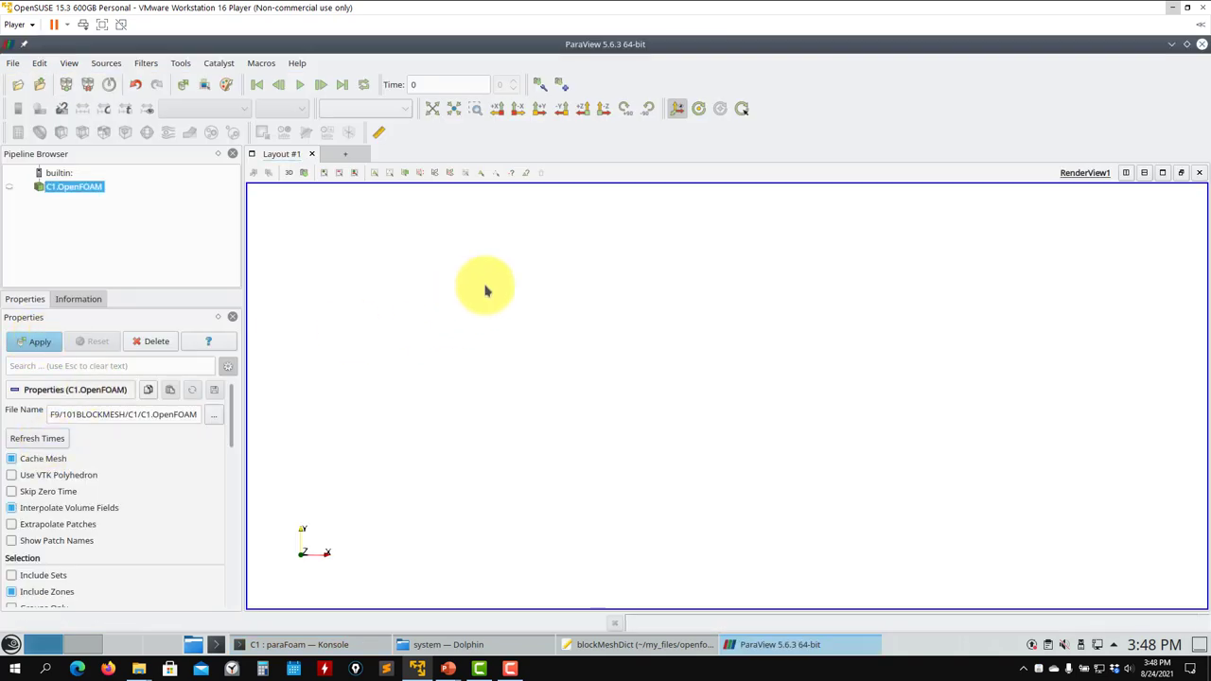
left_click(413, 109)
left_click(379, 217)
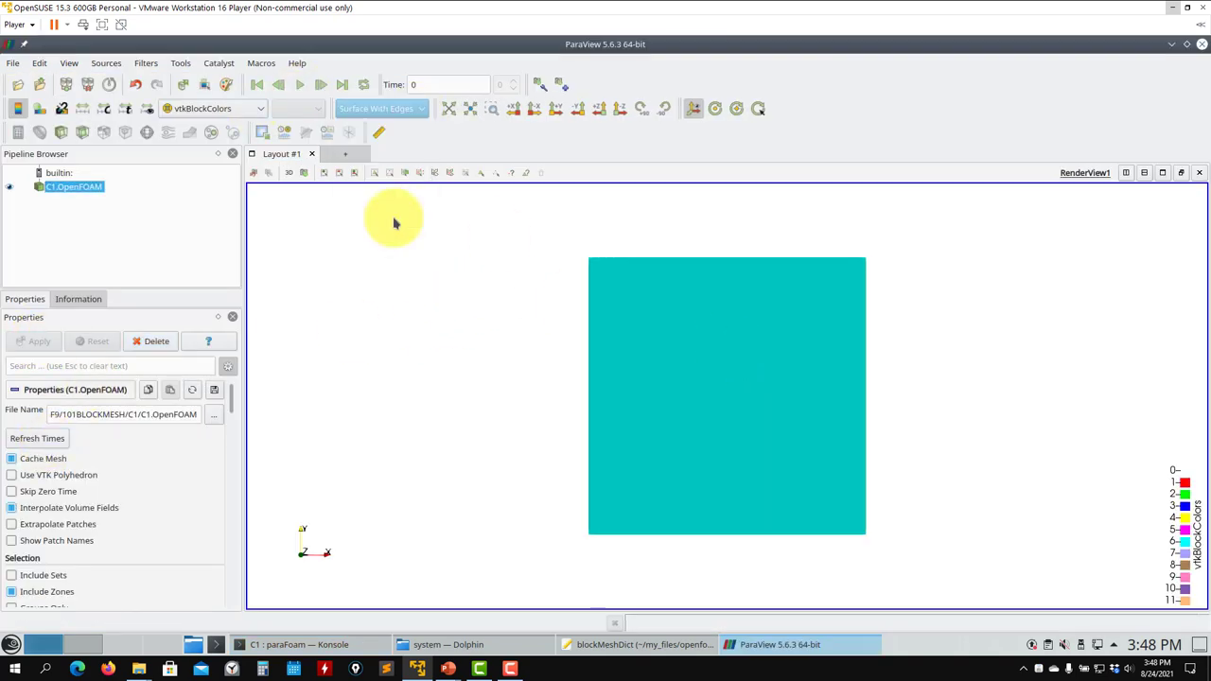
scroll(597, 309, "up", 5)
left_click_drag(634, 357, 681, 276)
scroll(712, 316, "up", 2)
left_click_drag(712, 316, 662, 411)
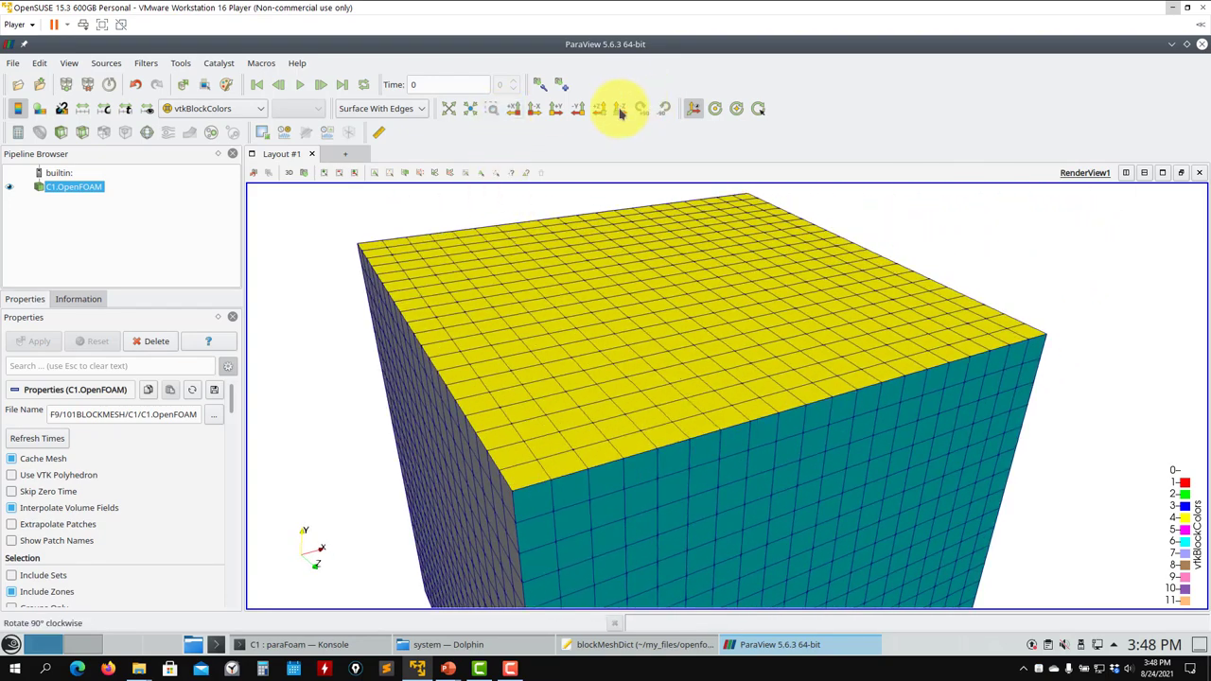
- View the cyan face straight on in 2D mode, panned and zoomed in close
left_click(620, 110)
scroll(643, 353, "up", 6)
scroll(677, 369, "down", 2)
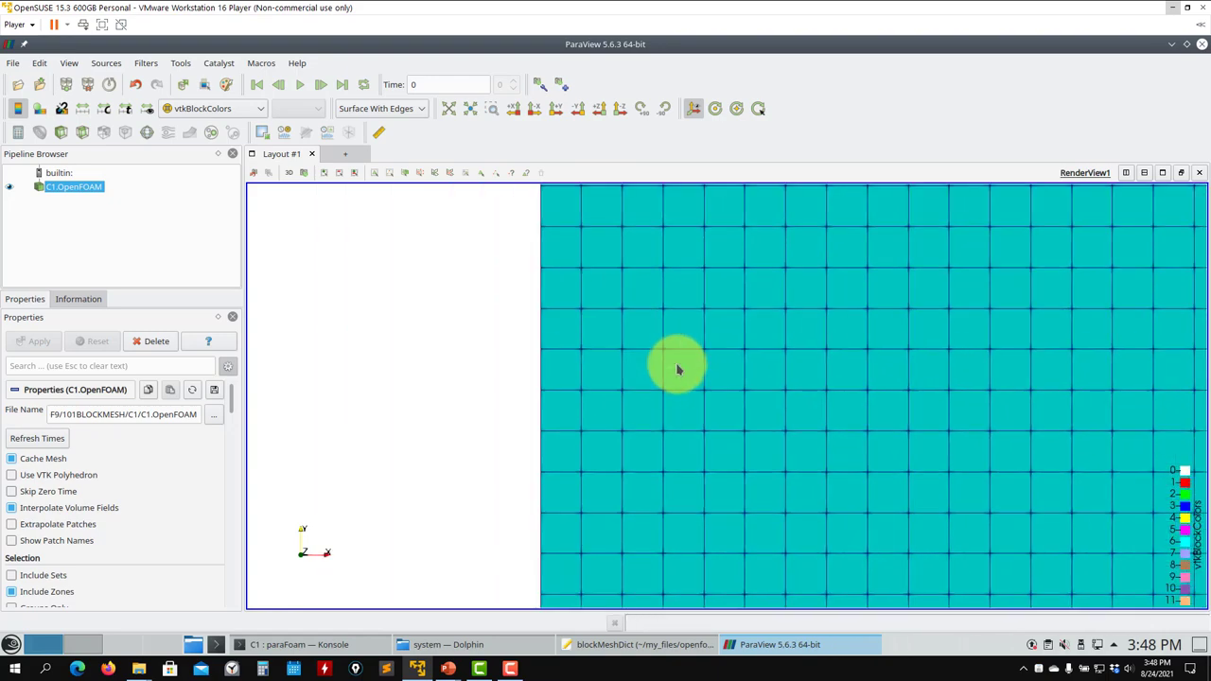
left_click_drag(691, 360, 370, 251)
left_click(288, 172)
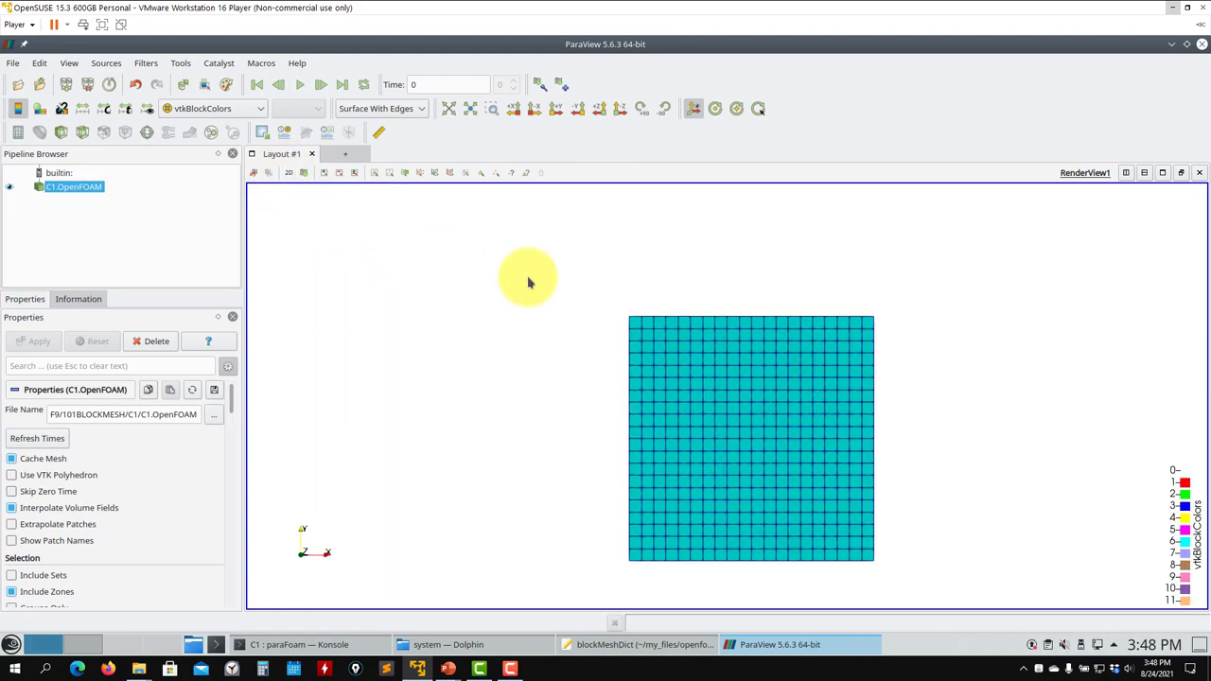
scroll(632, 400, "up", 10)
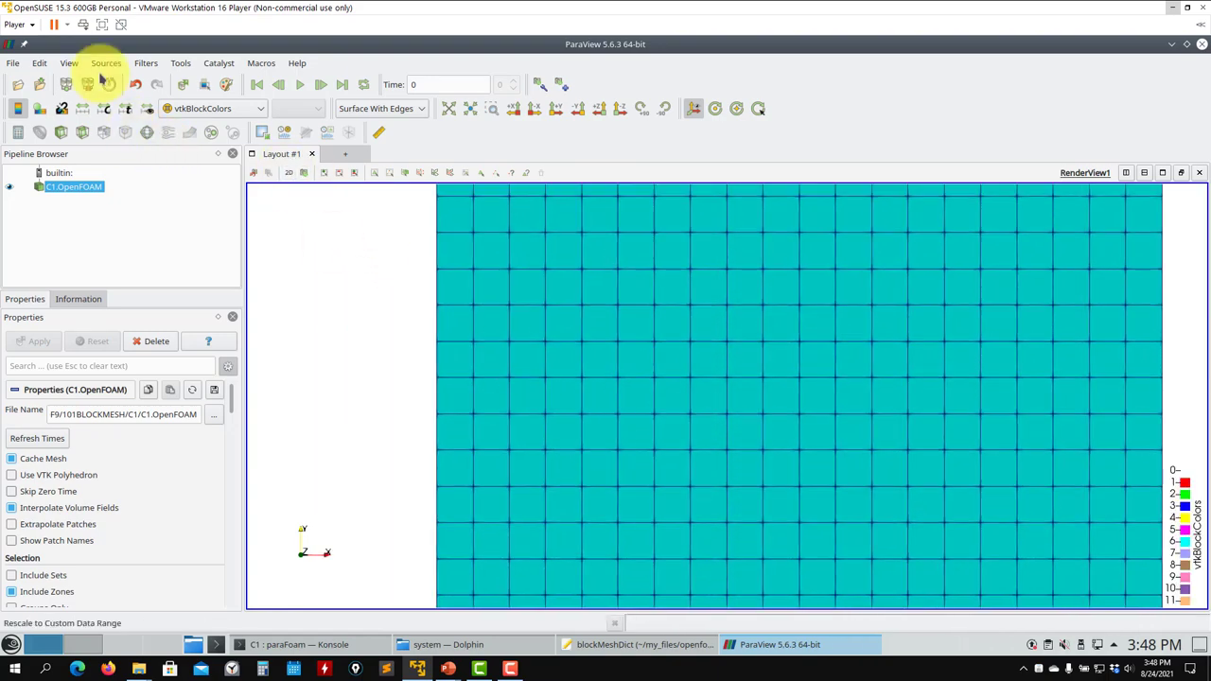
left_click(105, 64)
mouse_move(120, 188)
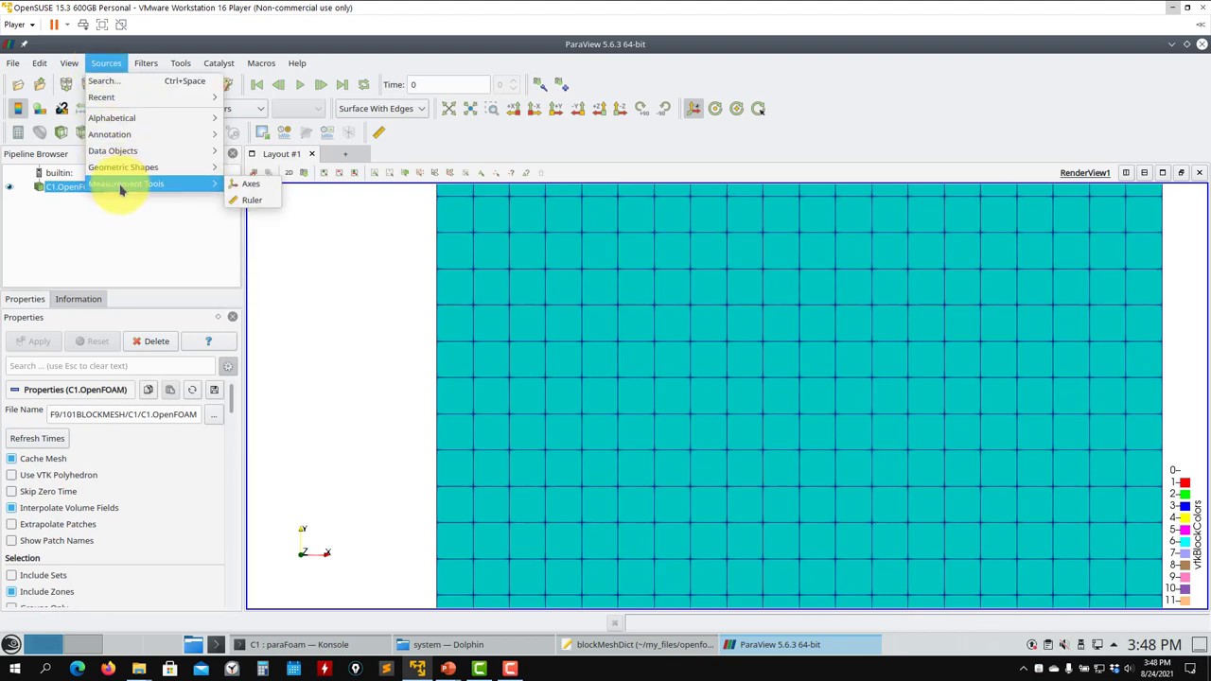
- Measure one mesh cell with a Ruler, reading a length of about 0.0513
left_click(258, 200)
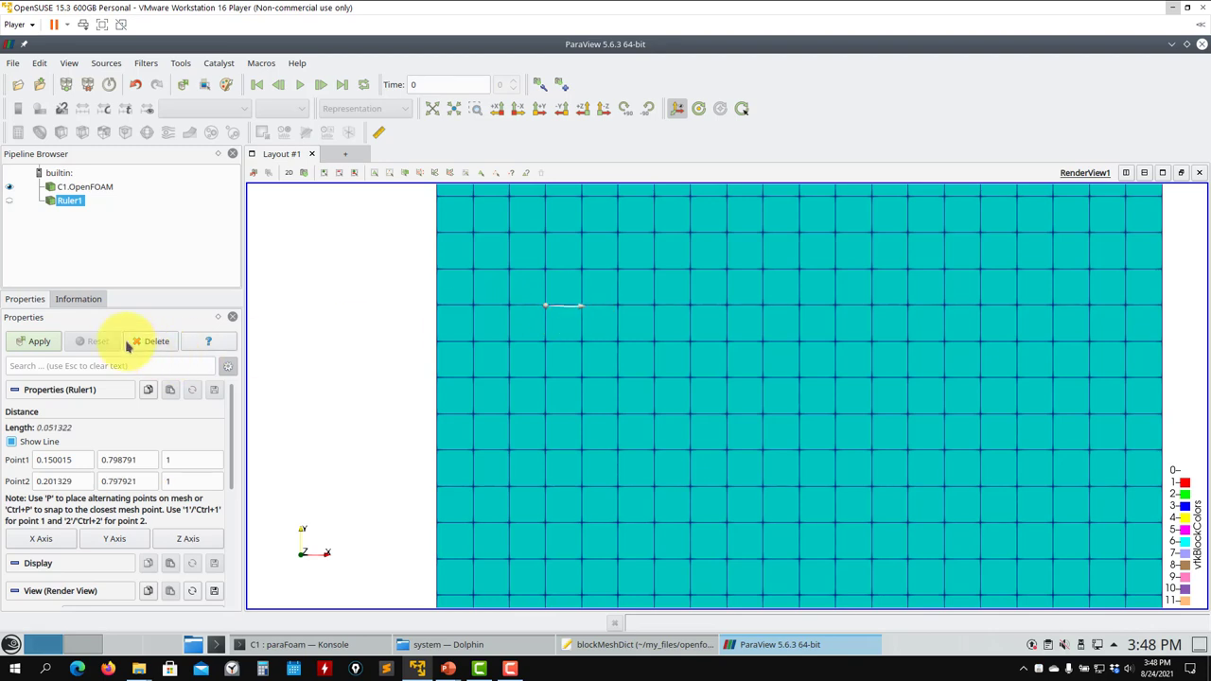
left_click(38, 341)
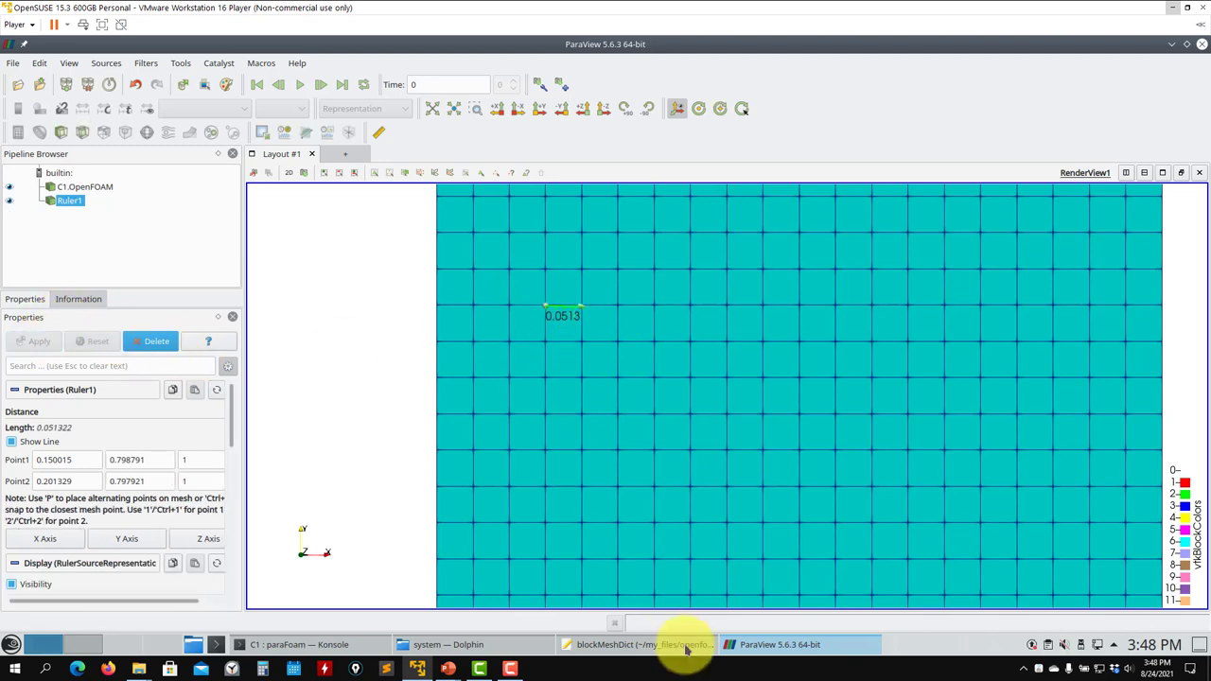
left_click(635, 644)
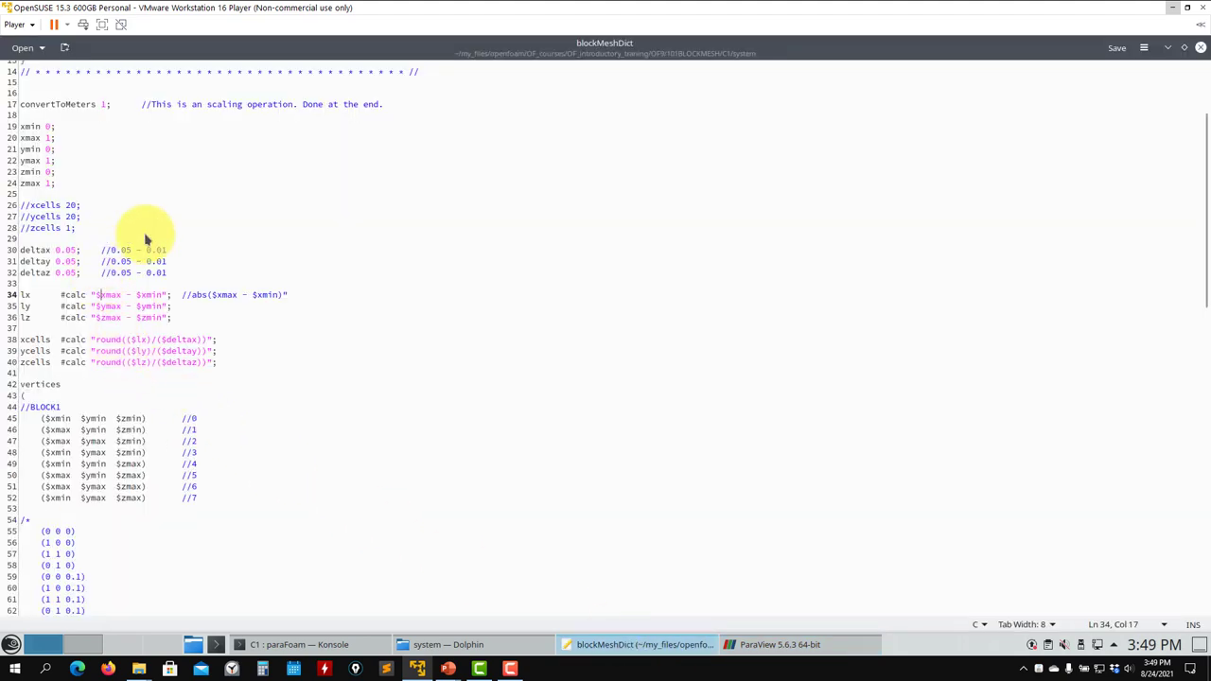
- Close ParaView, then set deltax and deltay to 0.1 in blockMeshDict and save
left_click(1169, 49)
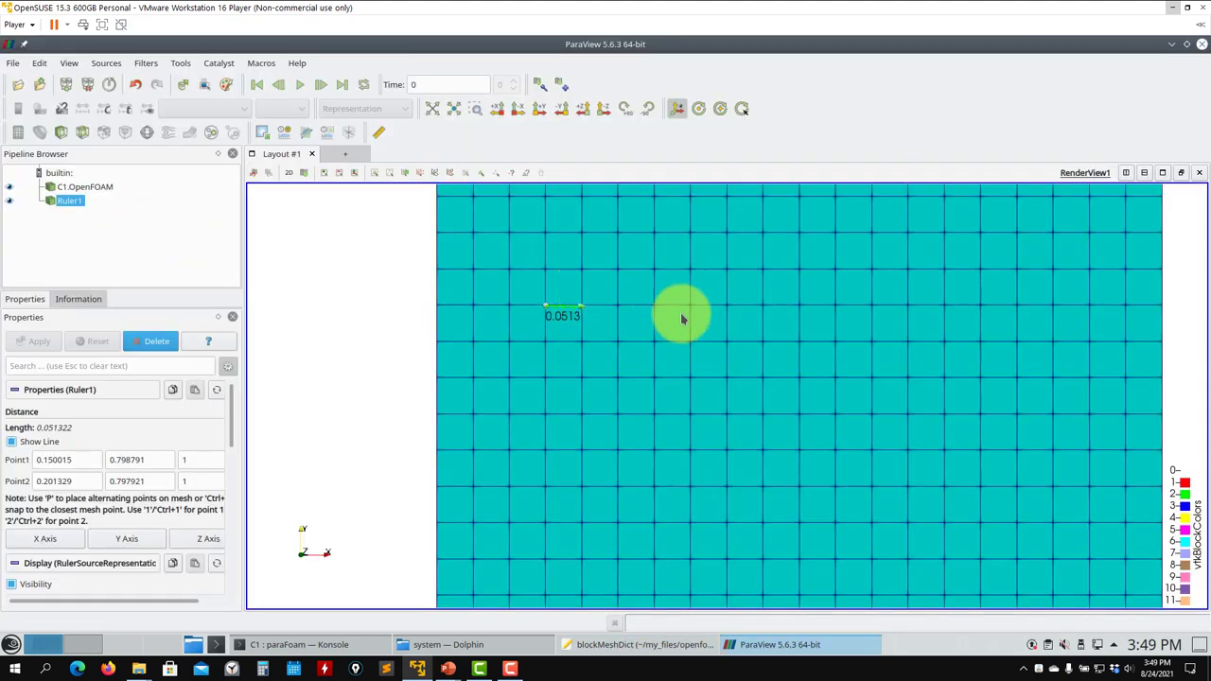
left_click(1202, 45)
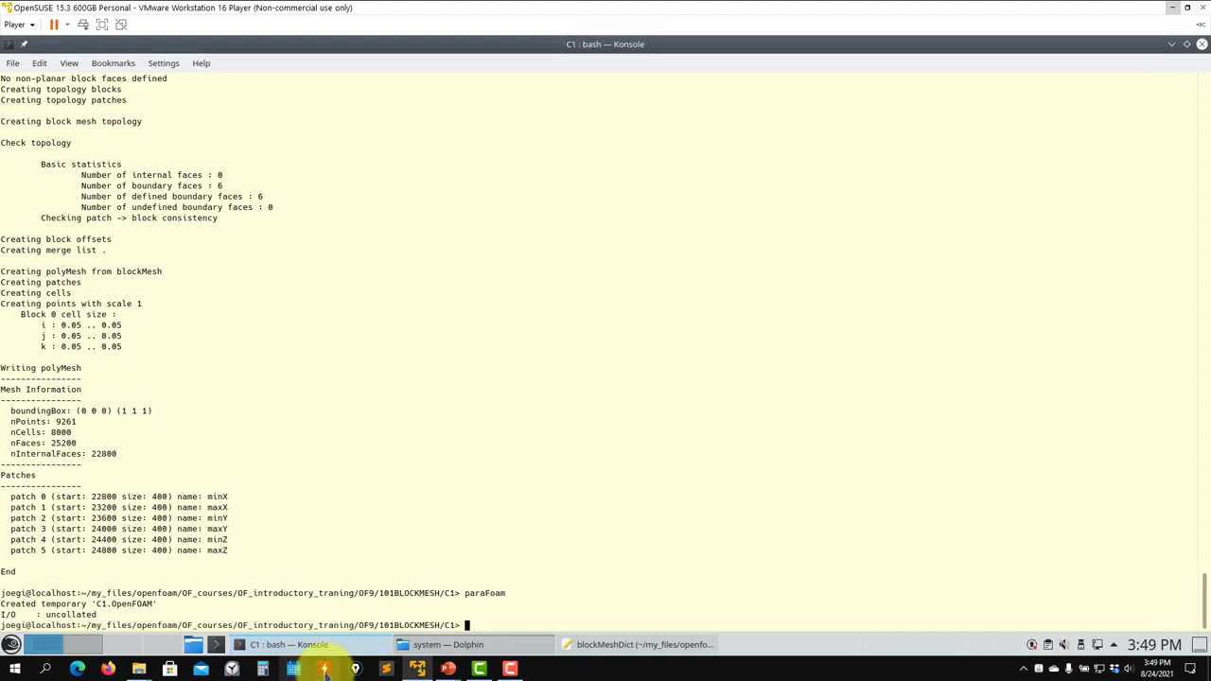
left_click(645, 644)
left_click(76, 250)
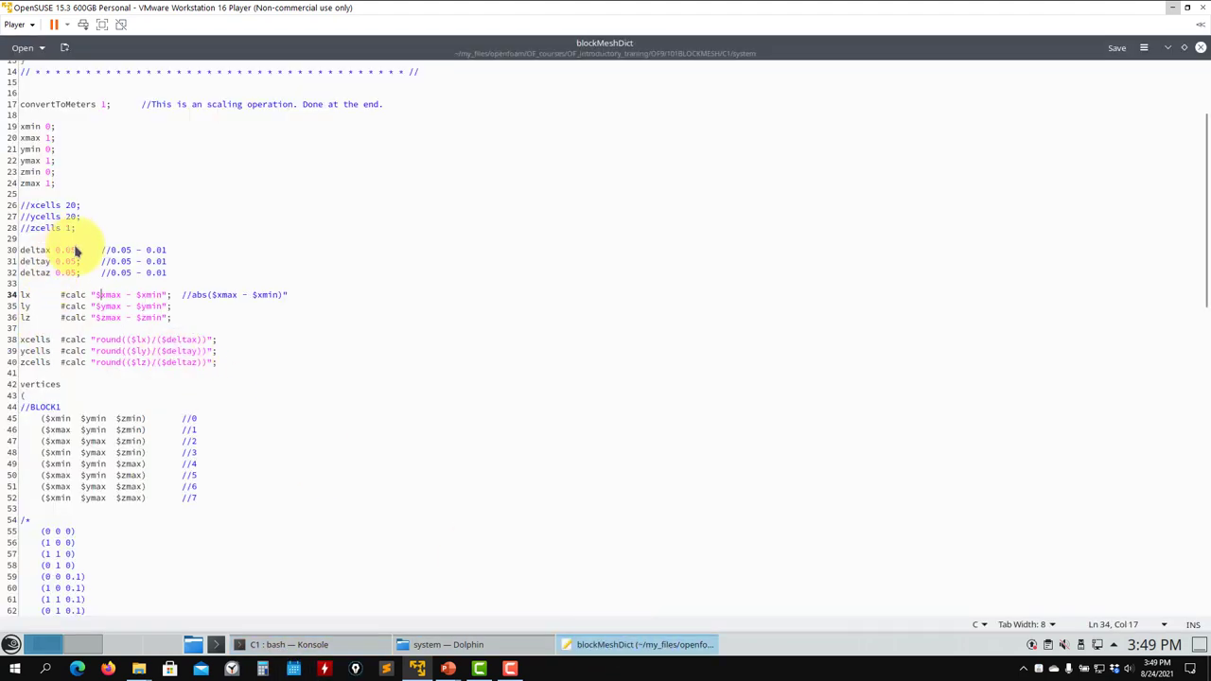
key("BackSpace")
key("BackSpace")
type("1")
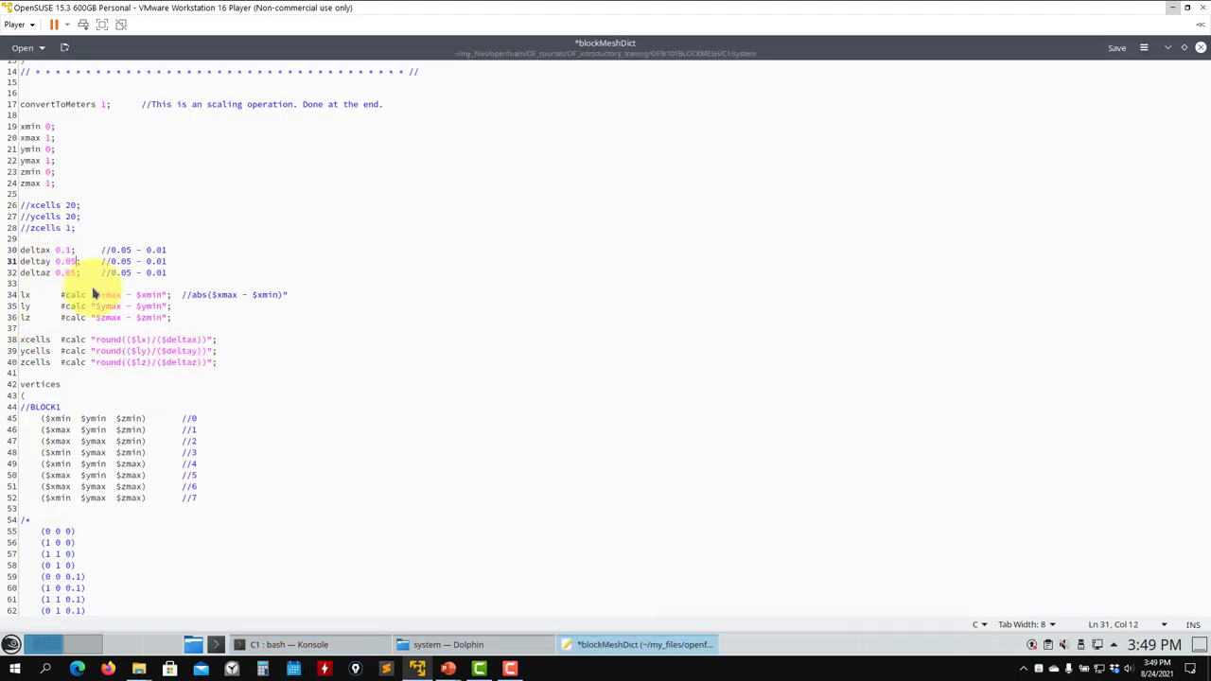
key("ctrl+s")
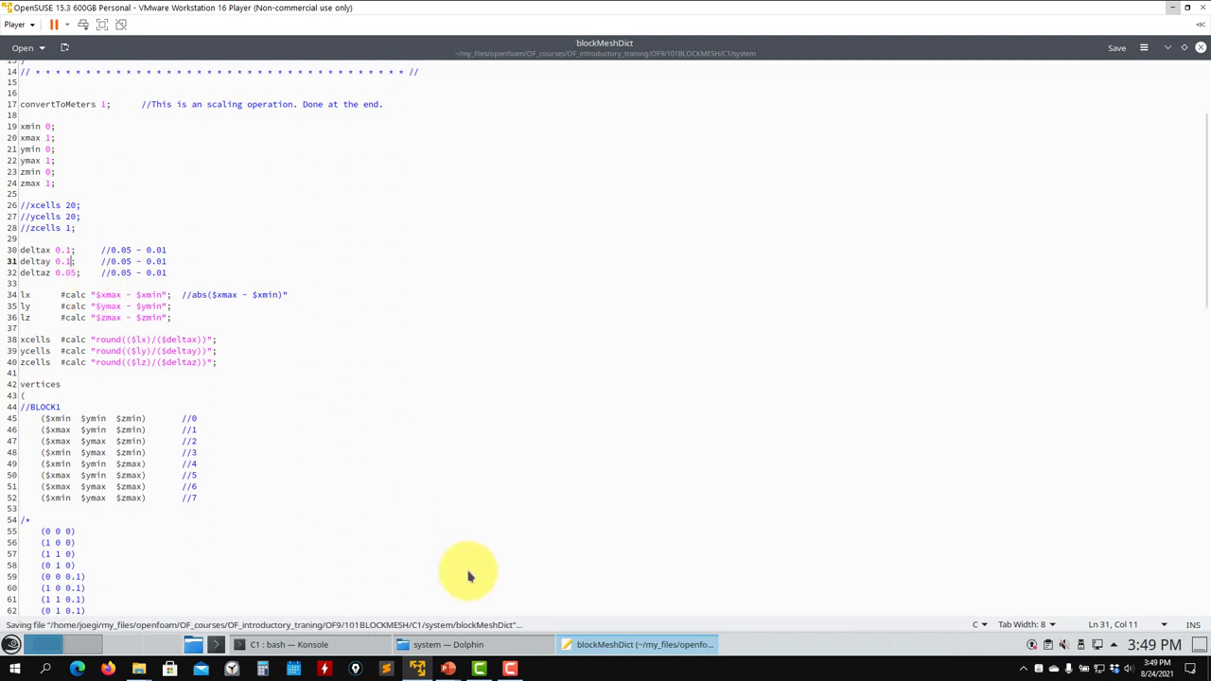
left_click(447, 646)
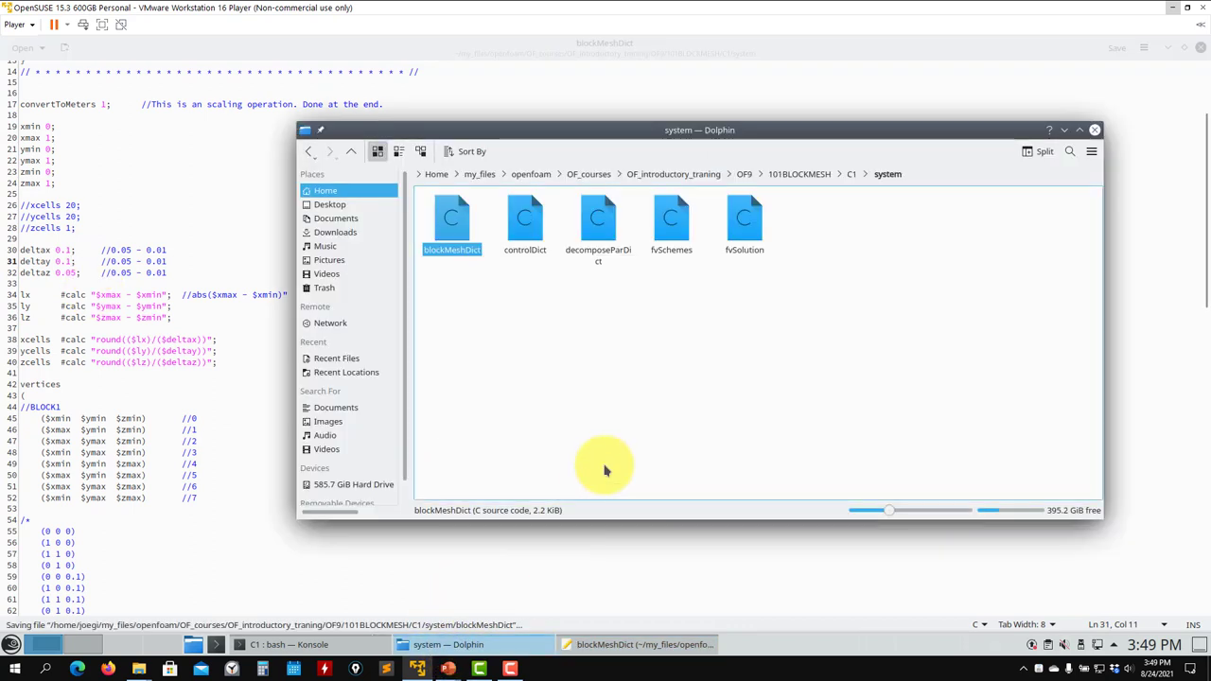
left_click(274, 644)
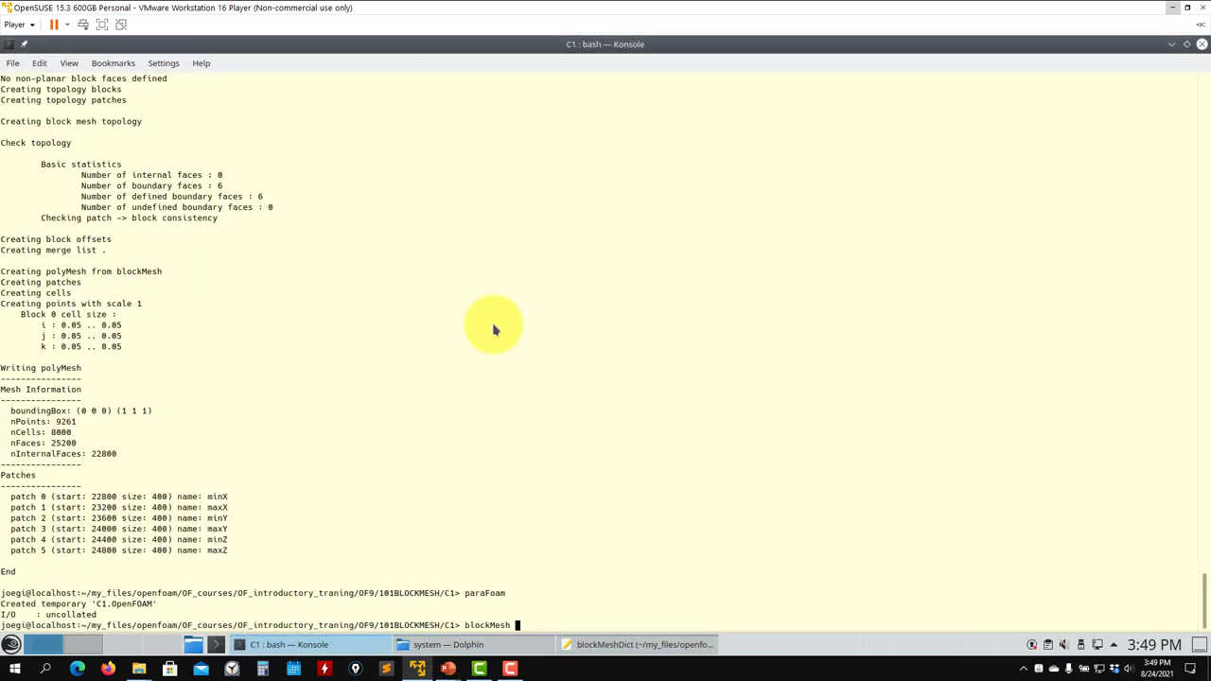
- Regenerate the mesh as 2000 cells of 0.1 × 0.1 × 0.05 and launch paraFoam
key("Return")
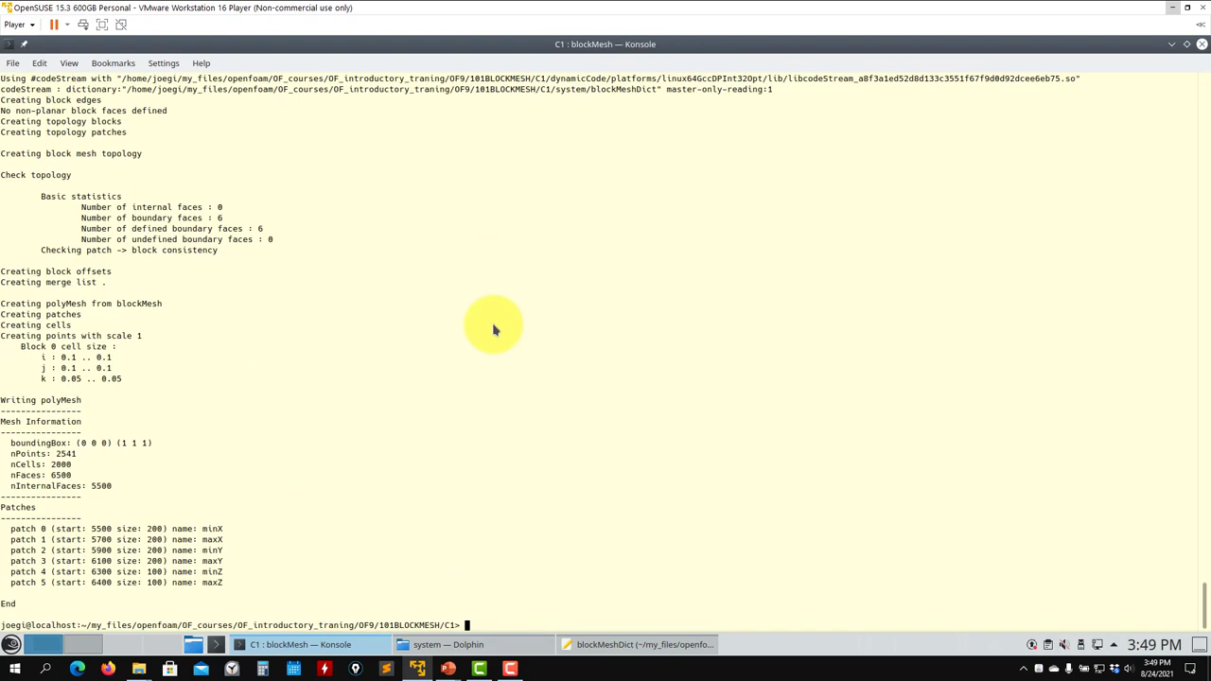
type("paraFoam")
key("Return")
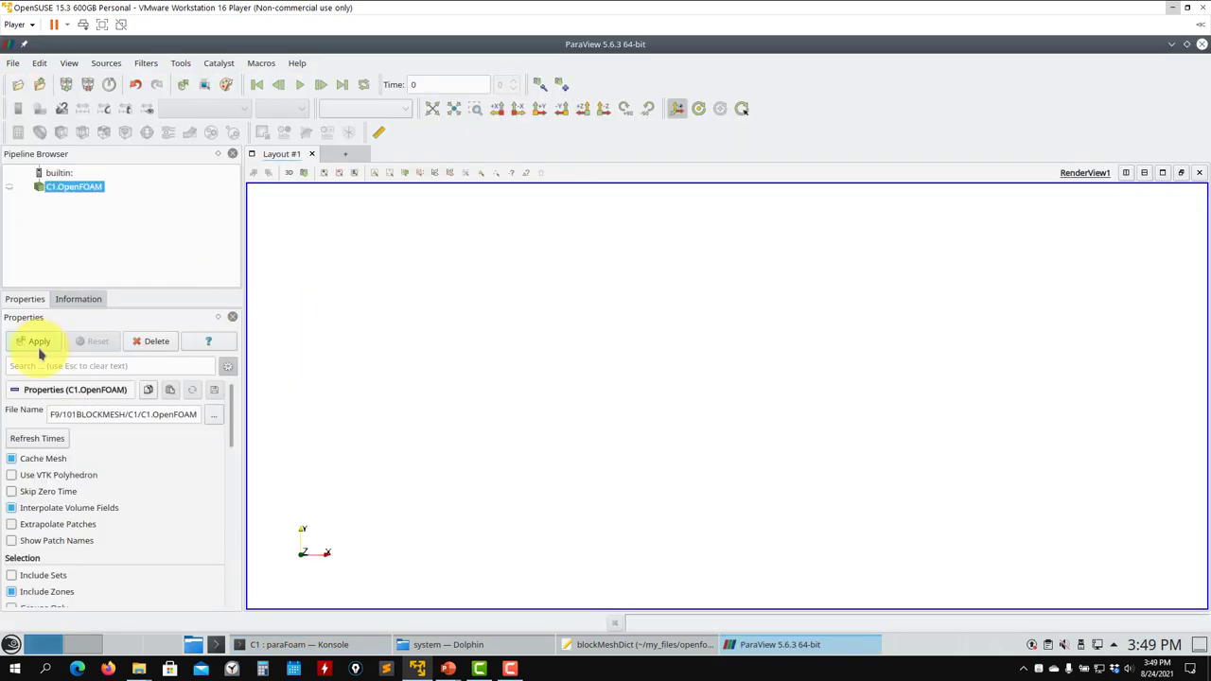
- Show the coarser 2000-cell mesh as Surface With Edges, rotate it in 3-D, then close ParaView
left_click(36, 342)
left_click(378, 108)
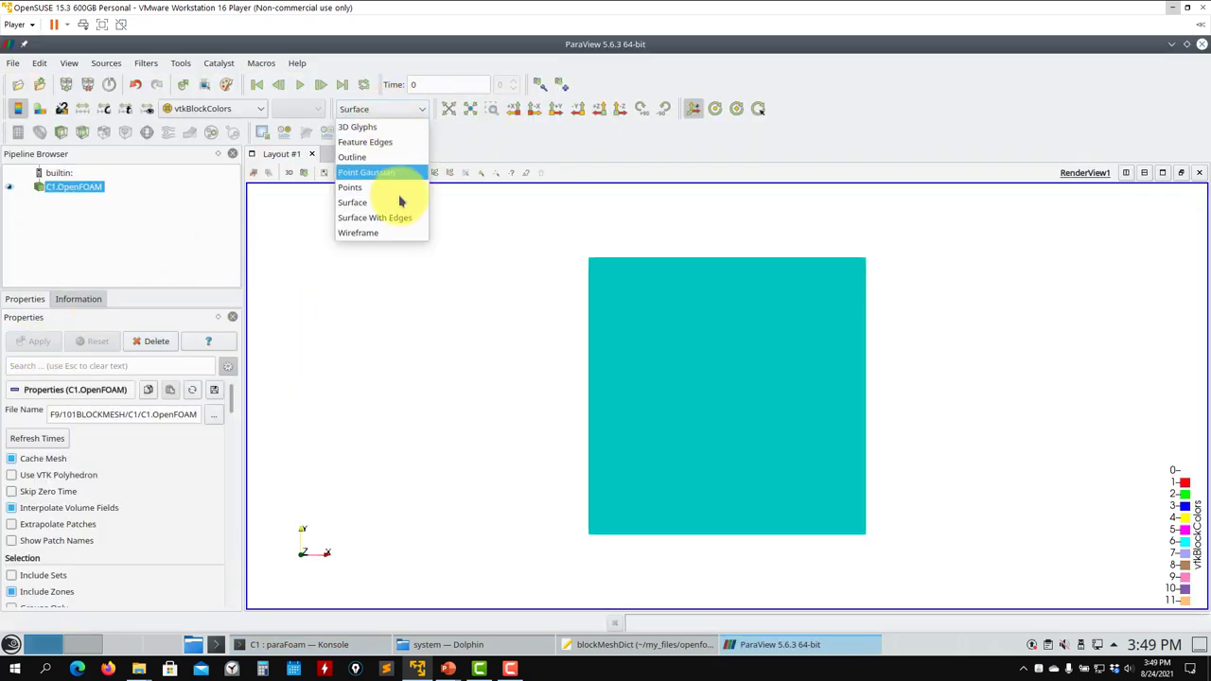
left_click(379, 218)
scroll(575, 330, "up", 2)
left_click_drag(576, 330, 739, 358)
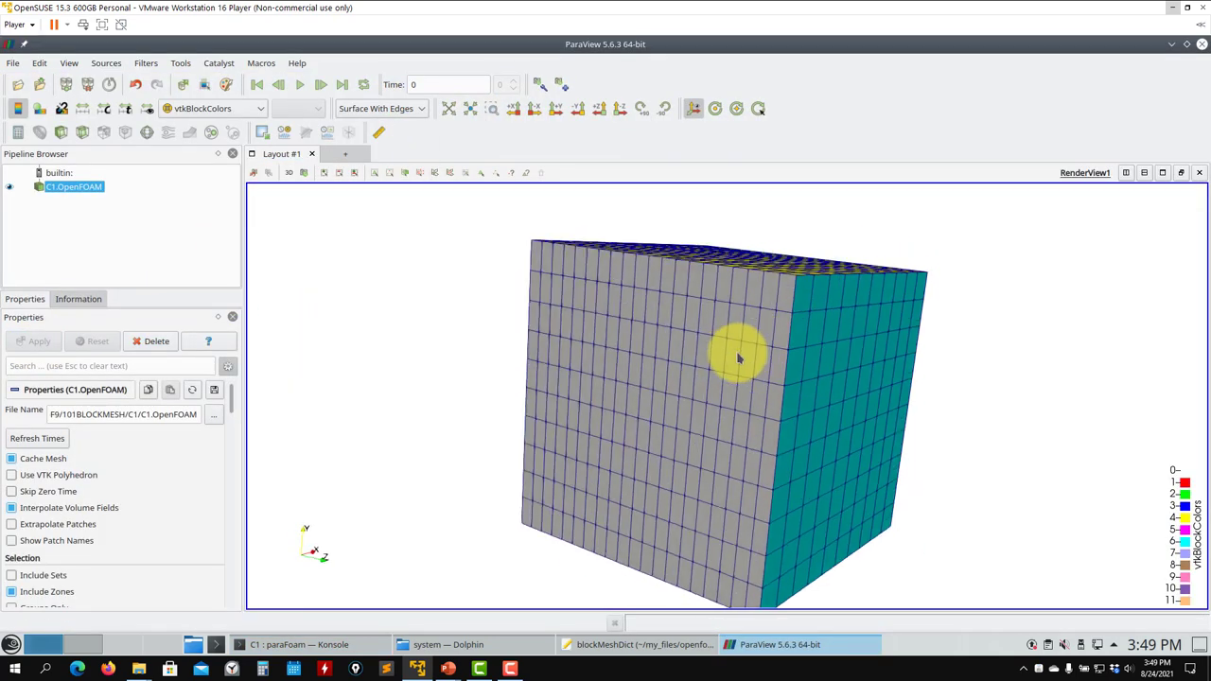
left_click_drag(824, 319, 662, 317)
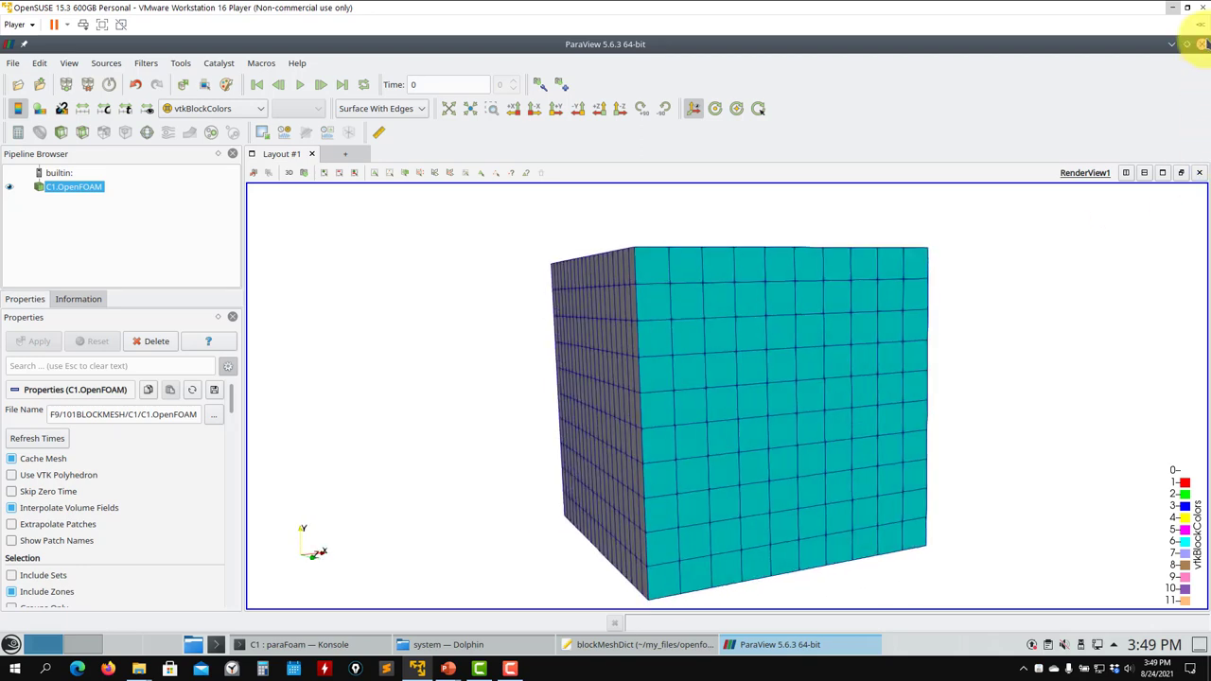
left_click(1201, 43)
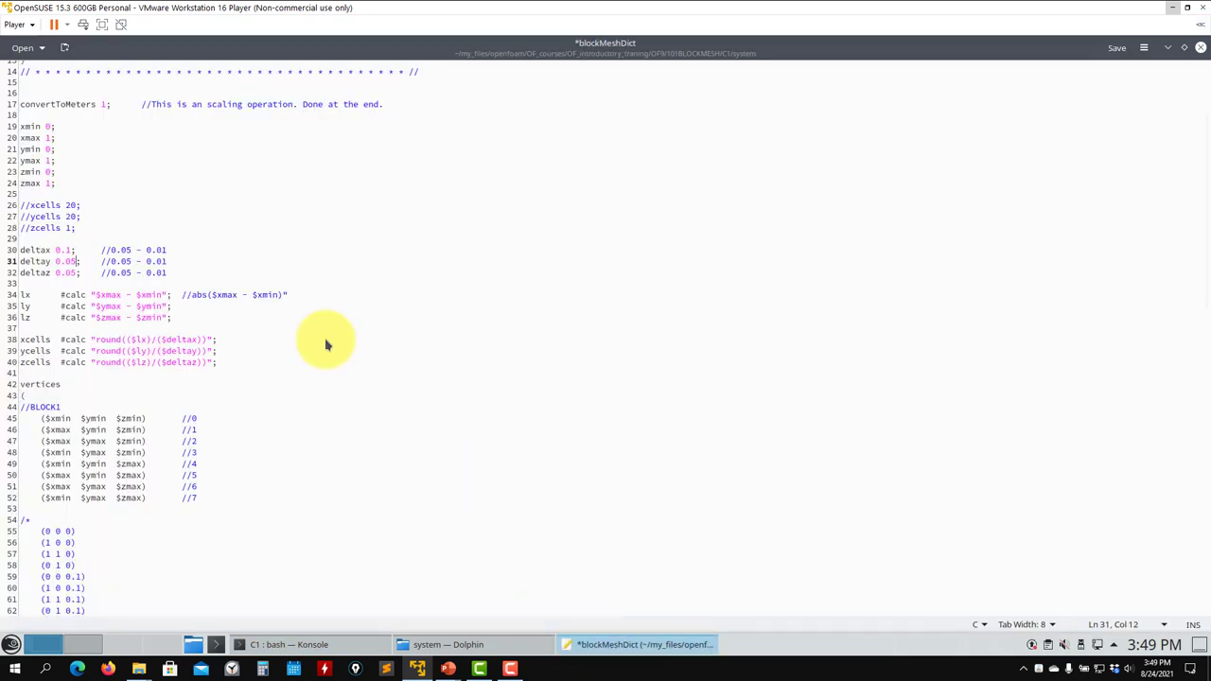
- Save blockMeshDict with deltax and deltay back at 0.05 and xmax changed to 10
key("ctrl+s")
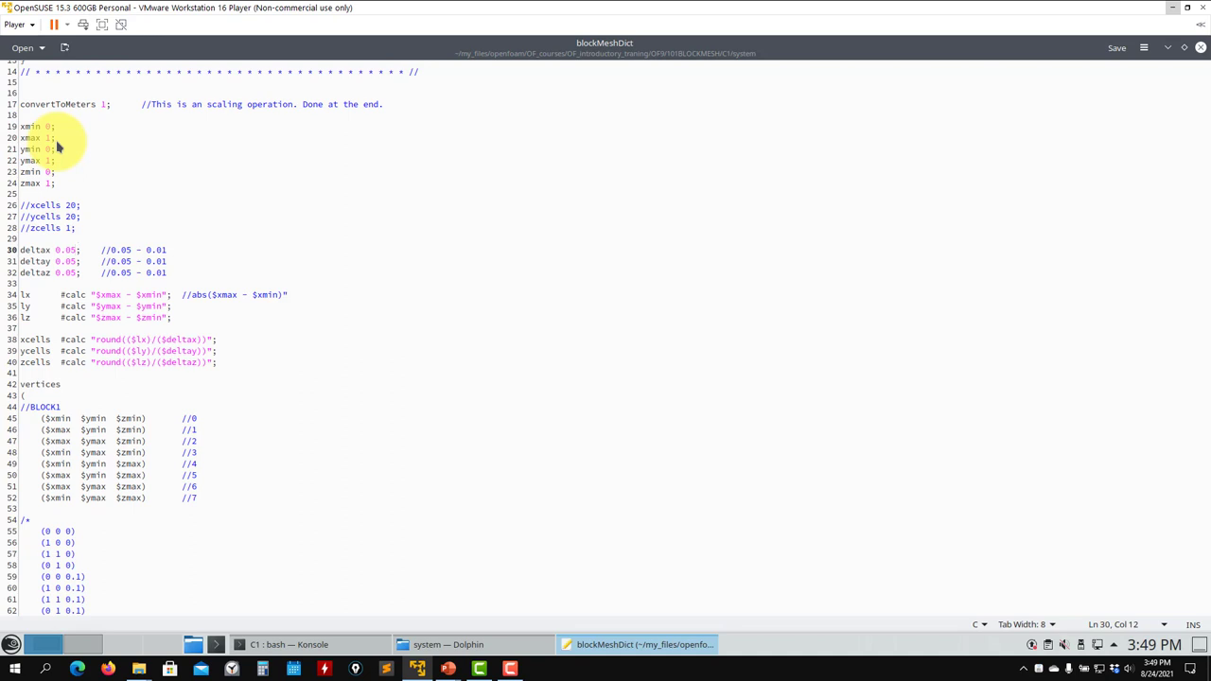
left_click_drag(52, 139, 46, 138)
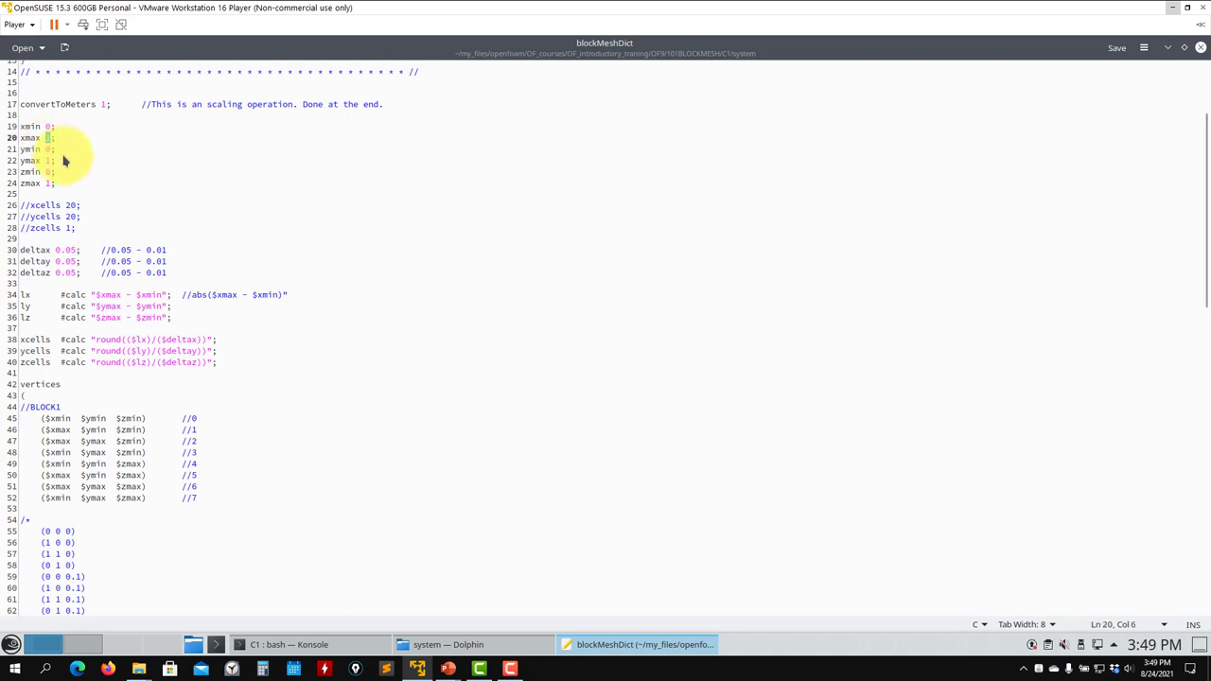
type("10")
key("ctrl+s")
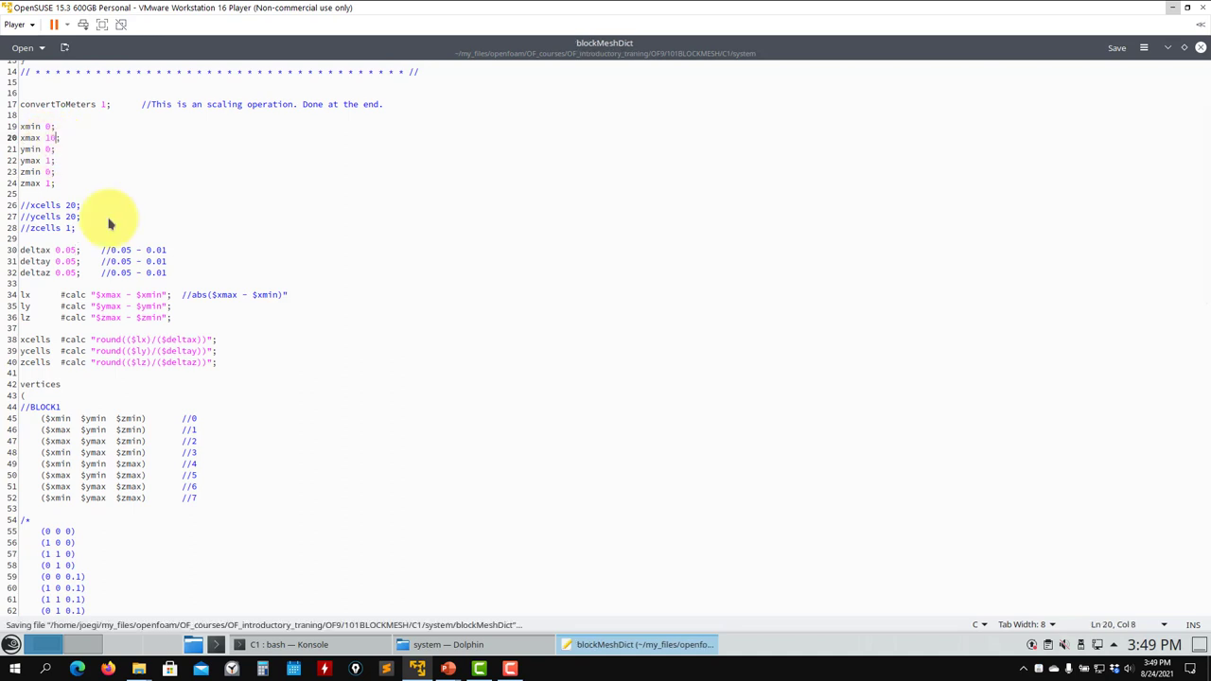
left_click(344, 646)
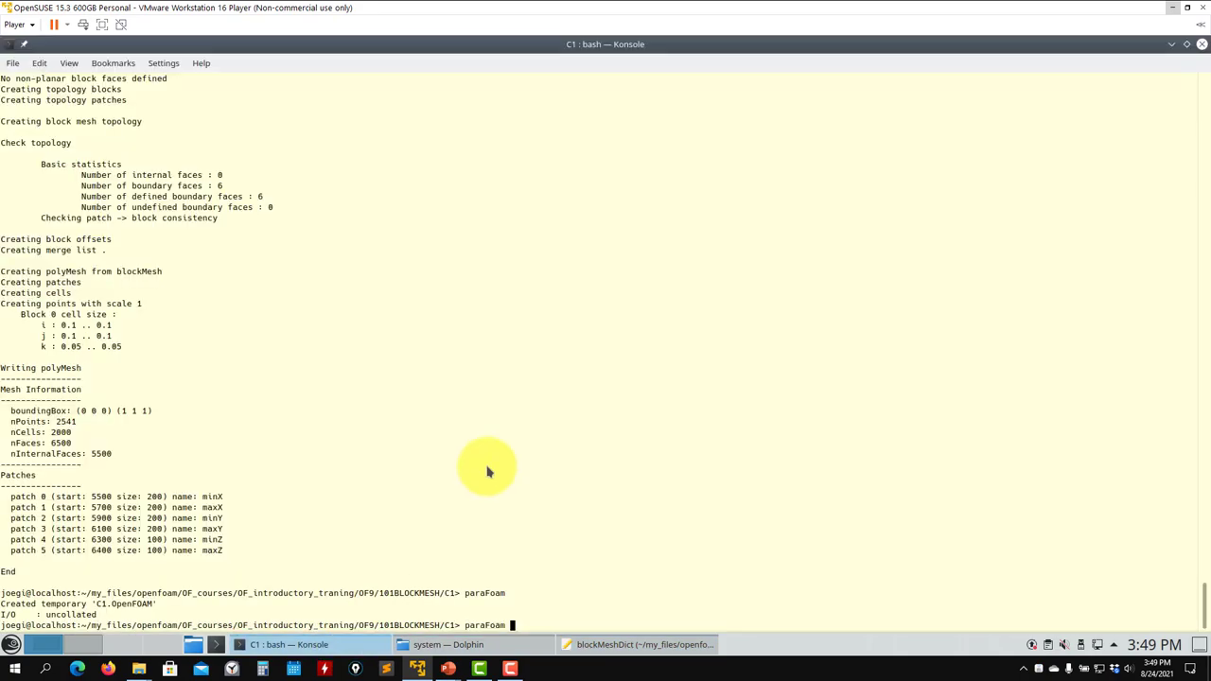
- Rebuild the 10×1×1 box mesh with blockMesh (80000 cells) and load it in paraFoam
key("Return")
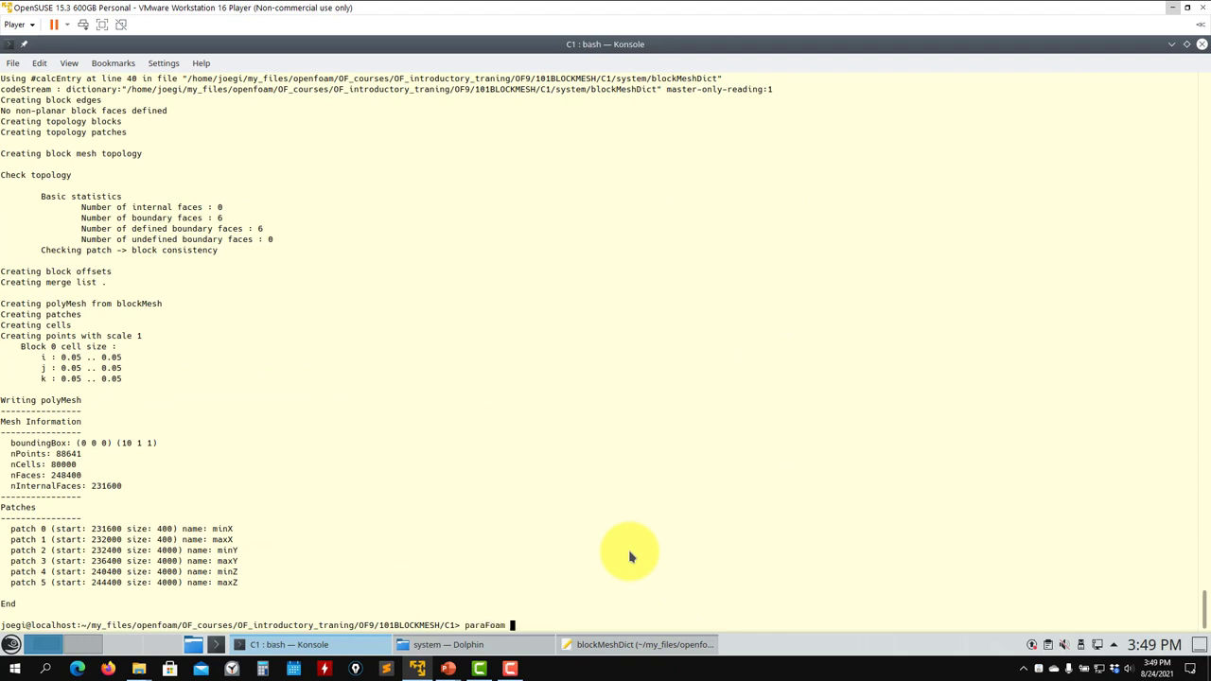
key("Return")
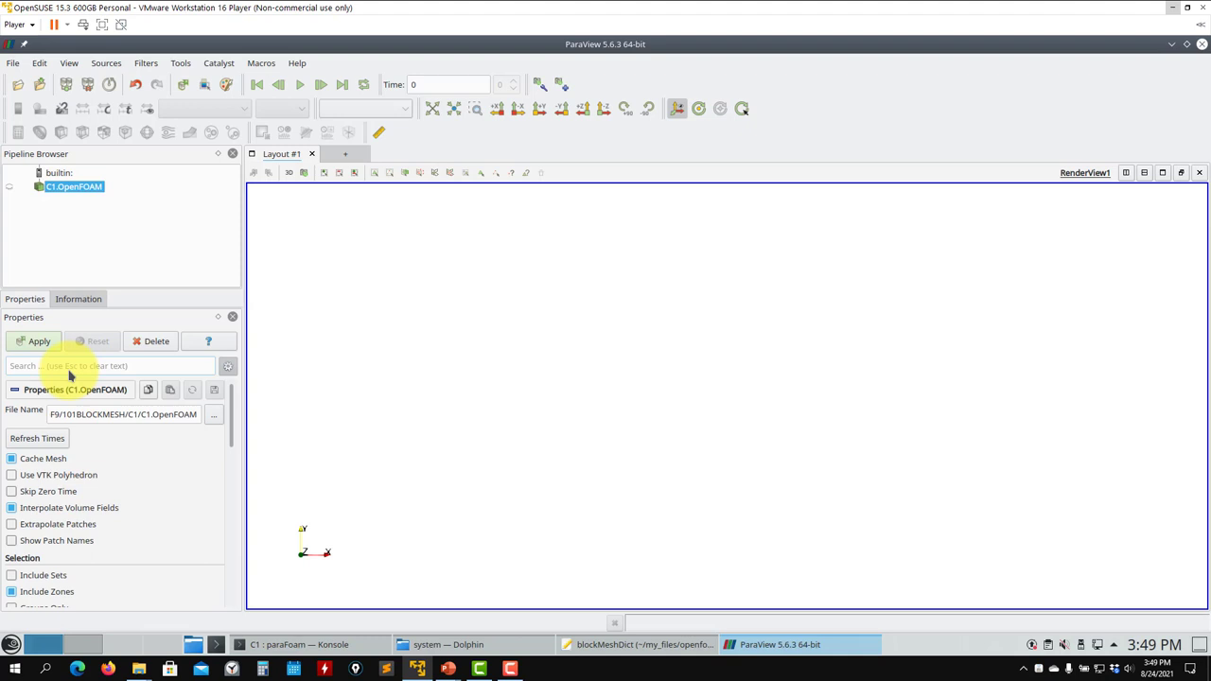
left_click(40, 341)
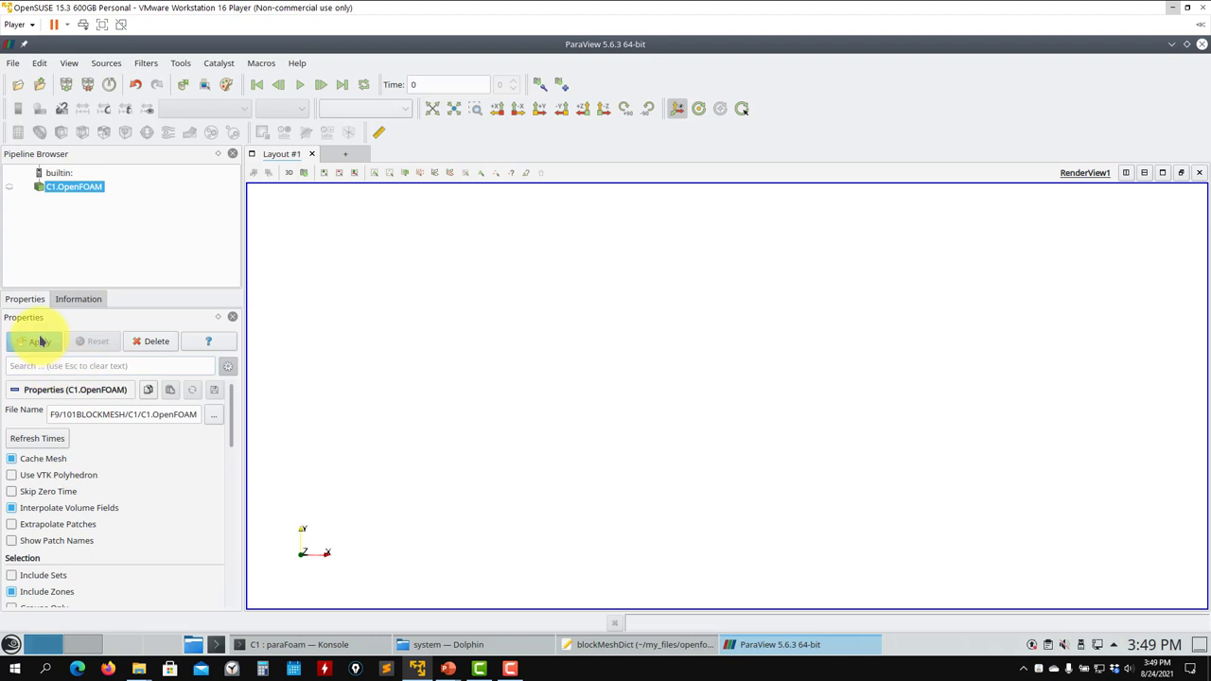
- Show the long bar mesh as Surface With Edges, rotate it into 3-D, then close ParaView
scroll(588, 466, "up", 2)
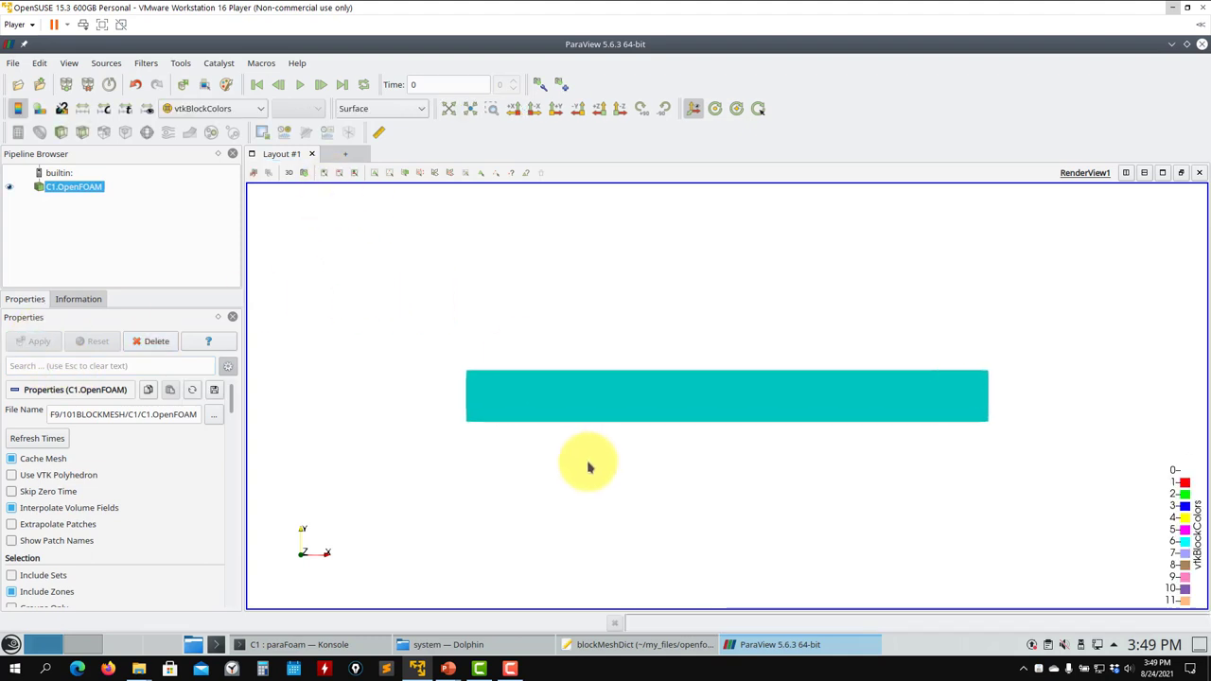
left_click(381, 108)
left_click(392, 215)
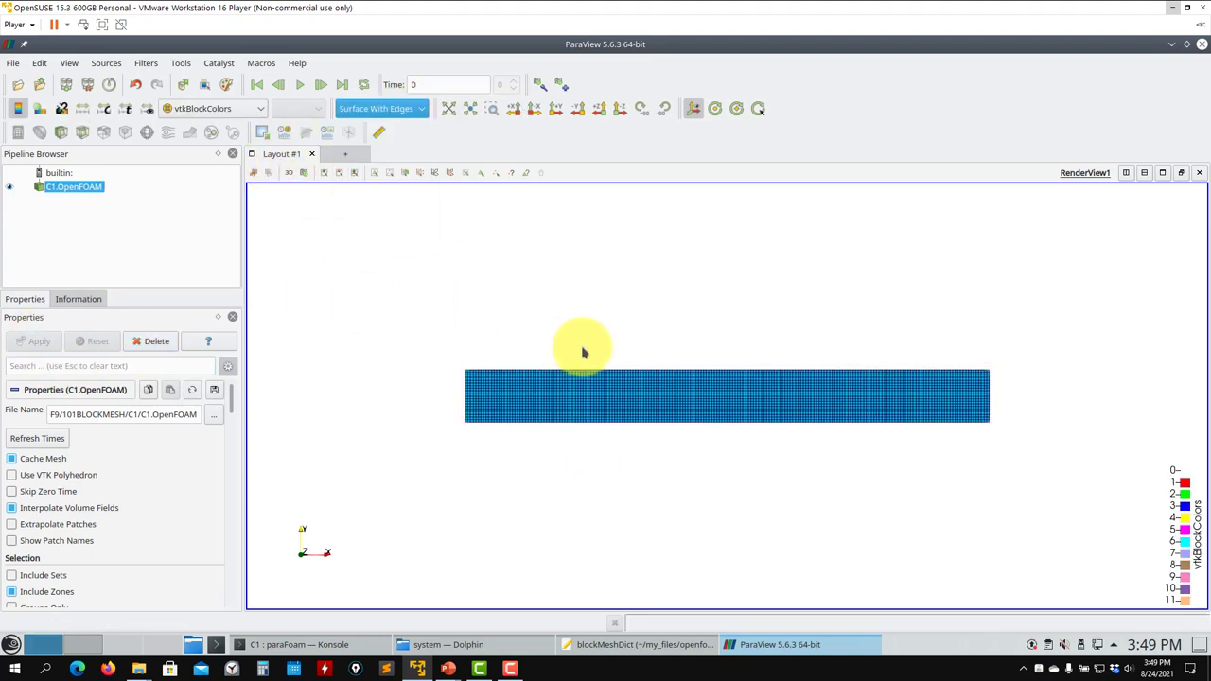
left_click_drag(565, 419, 746, 460)
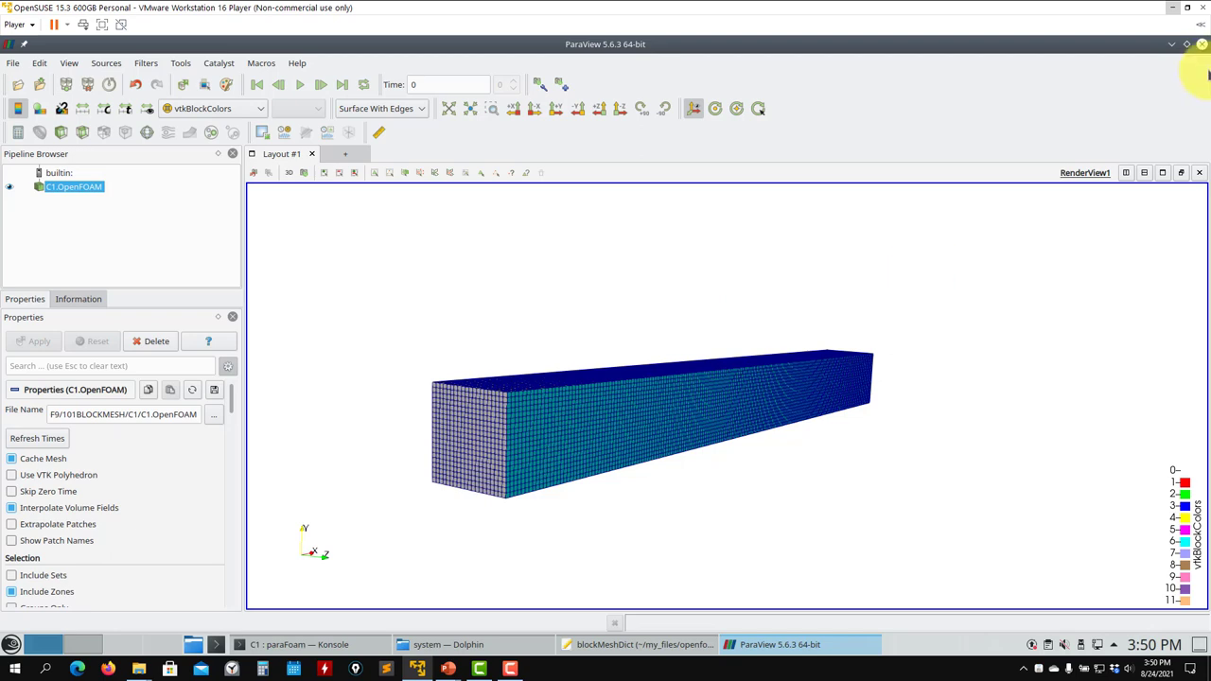
left_click(1201, 43)
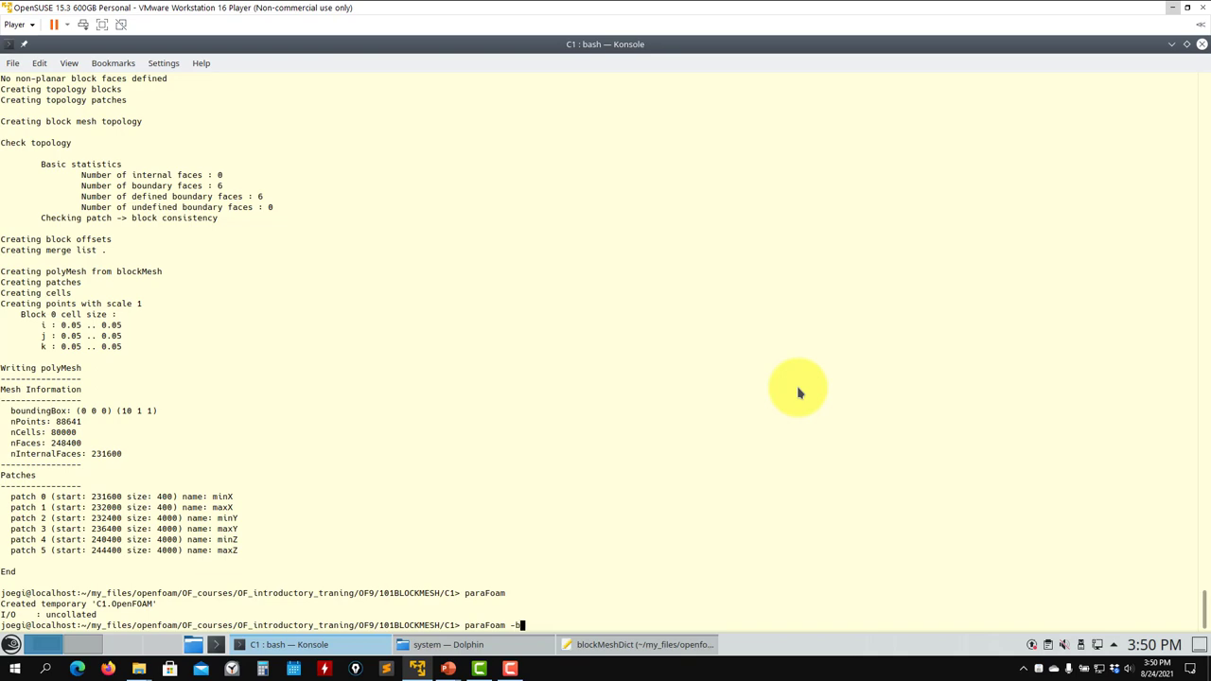
- Launch paraFoam -block and view the bar as a red block with vertices 0–7, rotated obliquely
type("k")
key("Return")
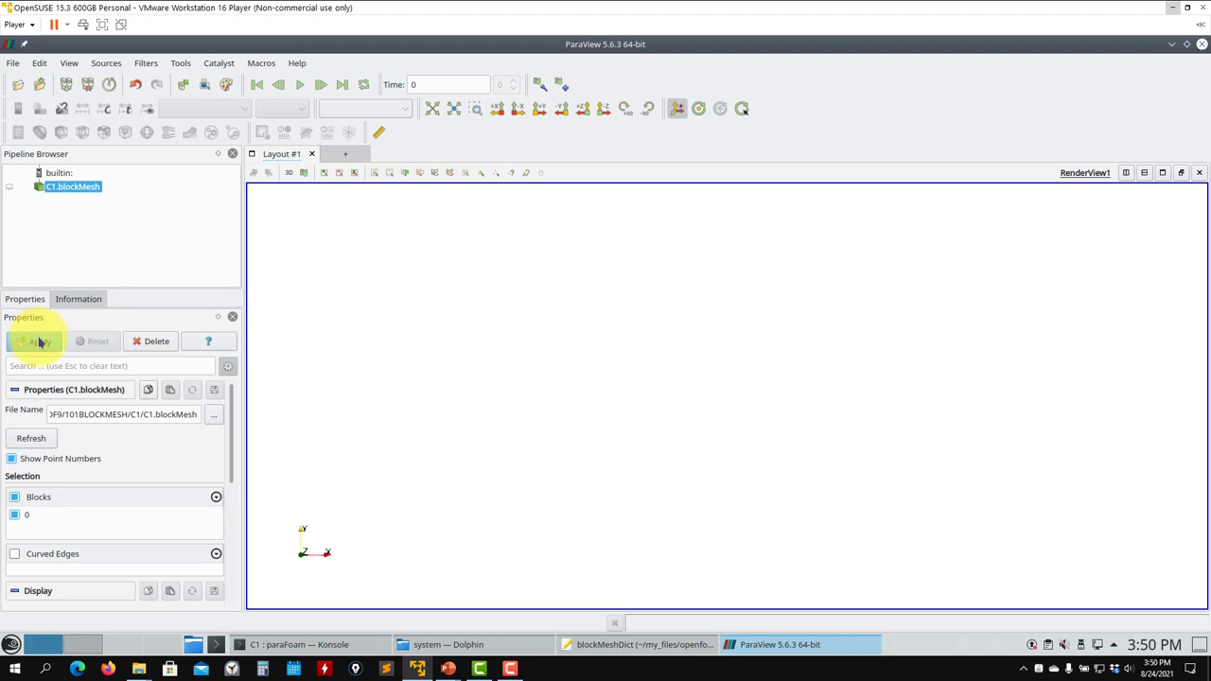
left_click(38, 341)
left_click_drag(541, 401, 747, 475)
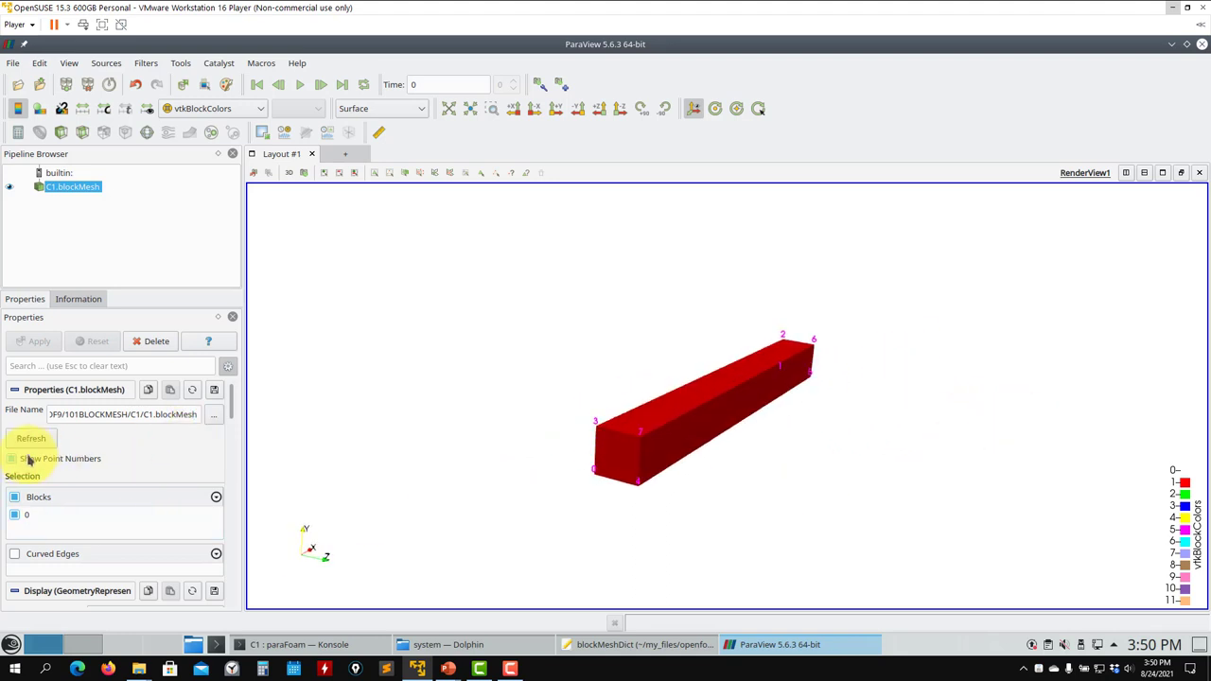
- Toggle the block's vertex number labels, inspect the red block, and close the block viewer
left_click(26, 461)
left_click(34, 343)
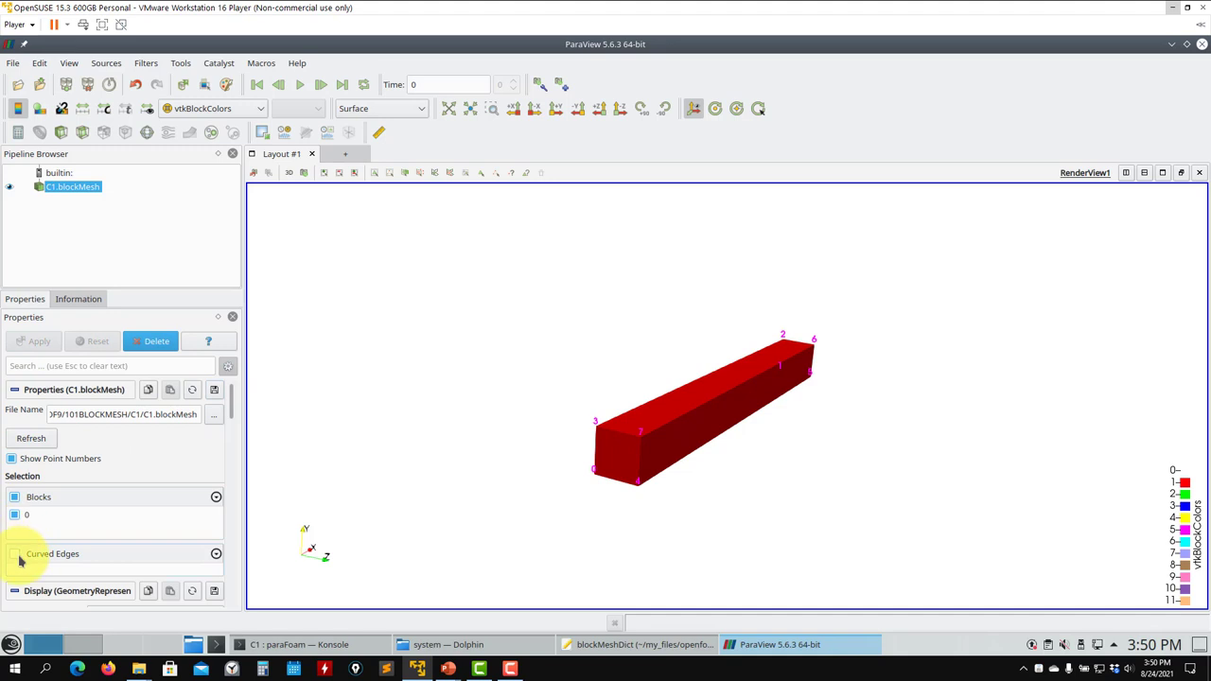
left_click_drag(227, 407, 237, 373)
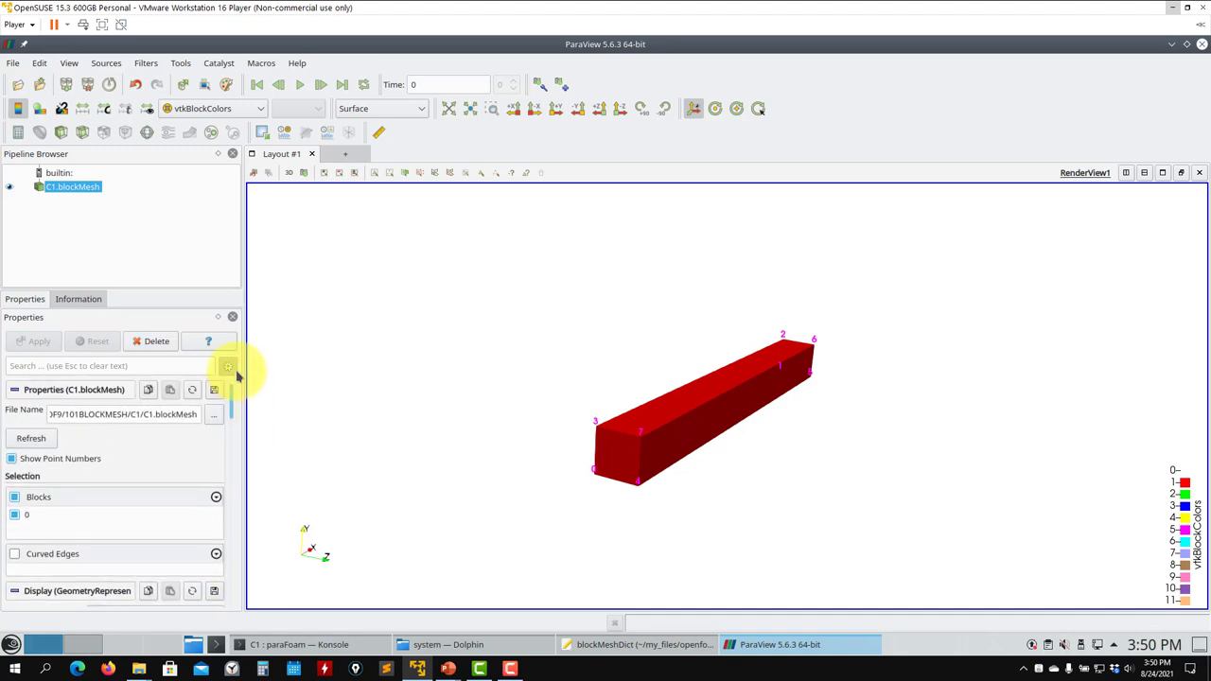
scroll(776, 405, "up", 5)
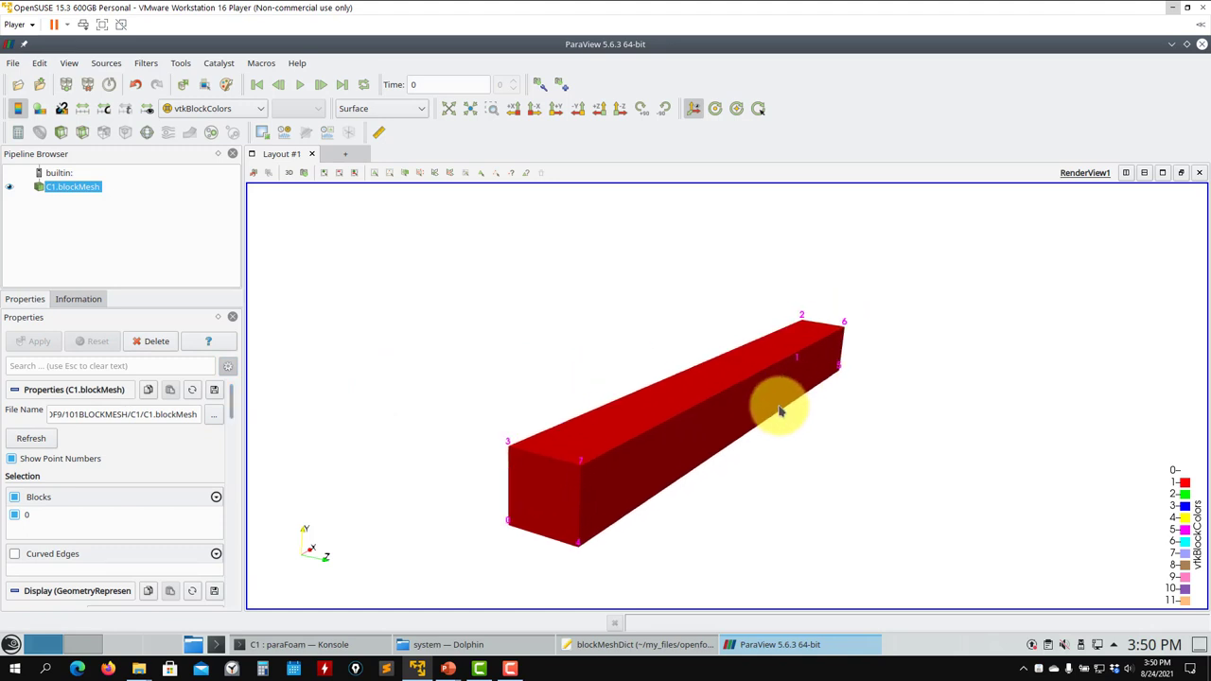
scroll(794, 387, "down", 3)
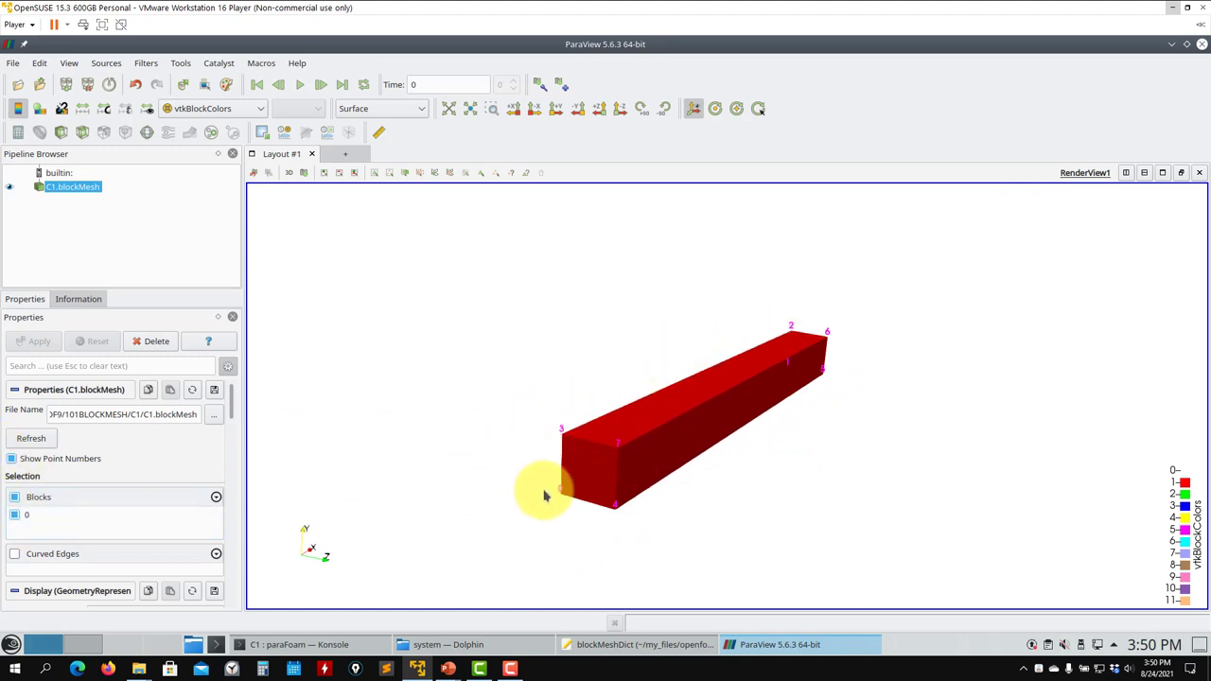
left_click(1201, 45)
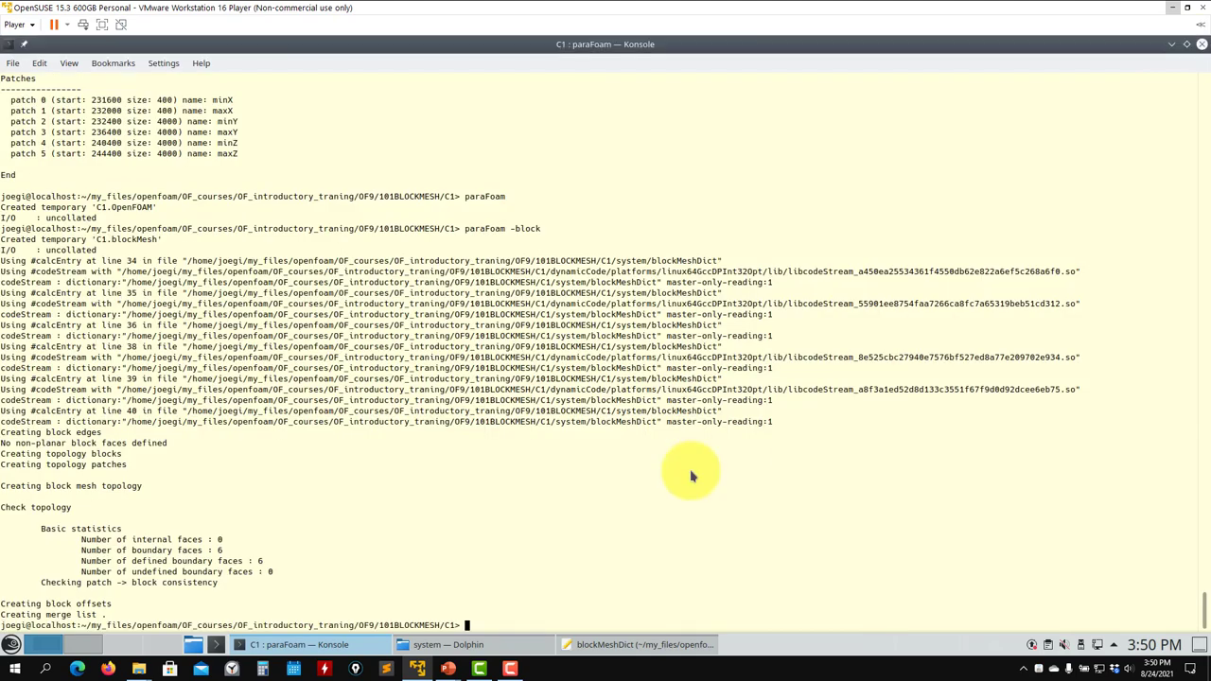
- Browse Dolphin to constant/polyMesh and regenerate the mesh with blockMesh
left_click(478, 646)
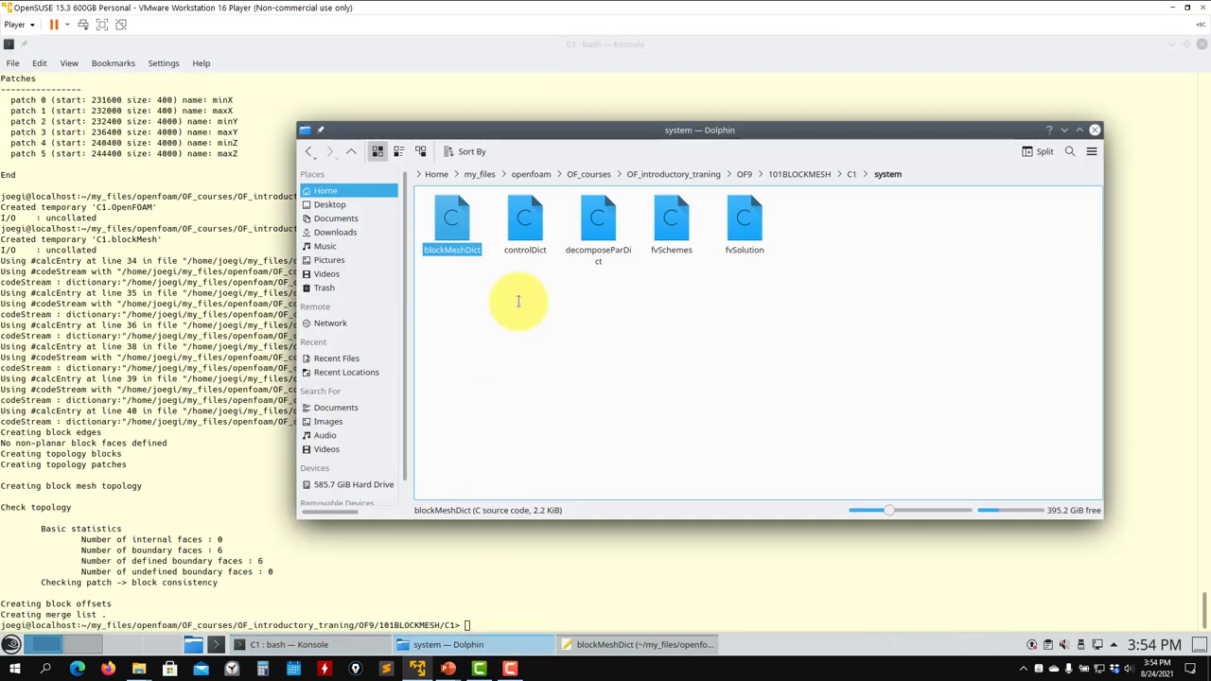
left_click(350, 150)
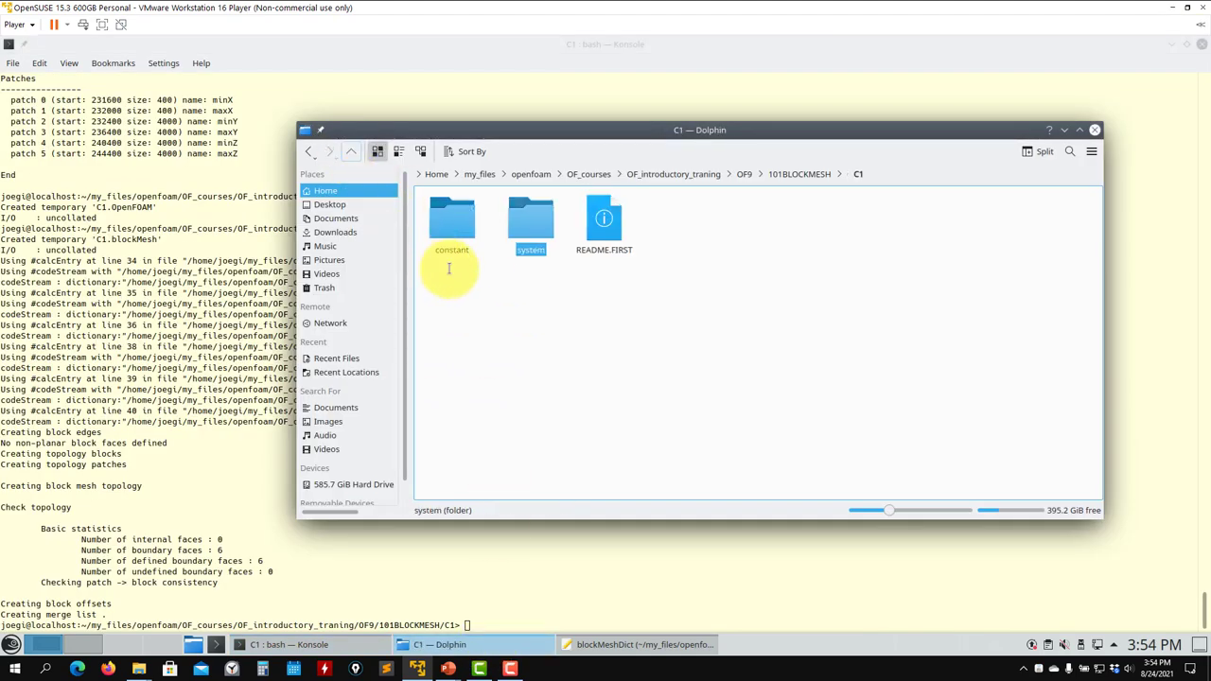
left_click(465, 210)
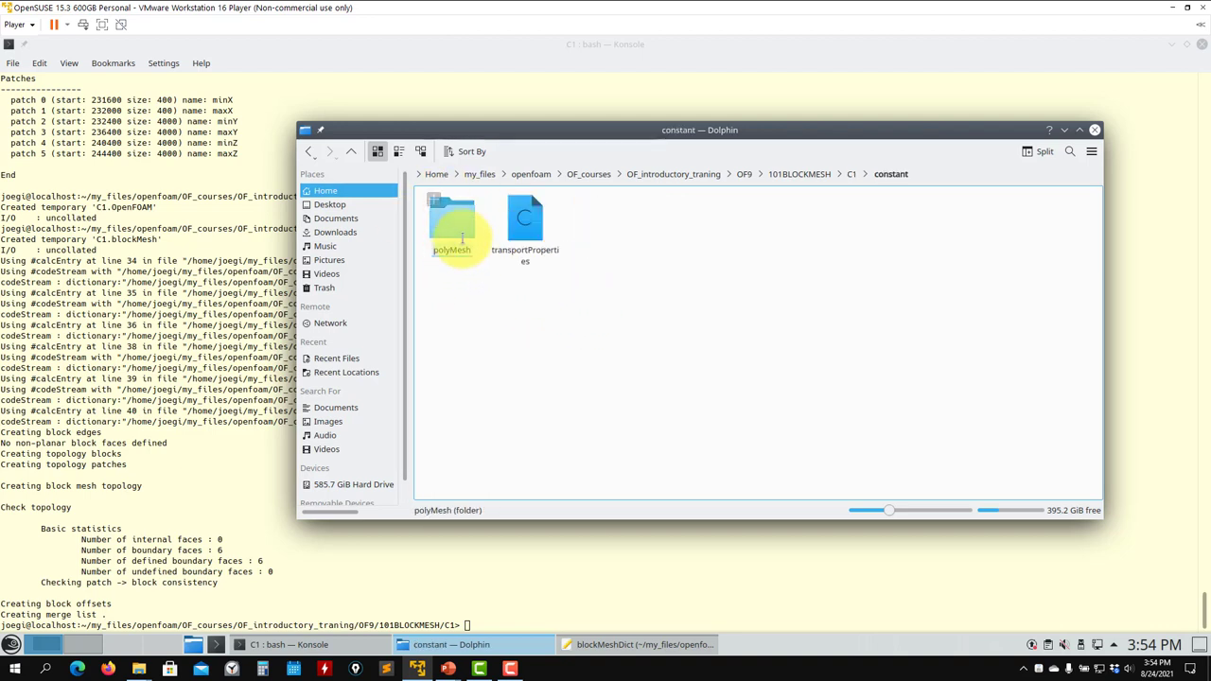
left_click(460, 219)
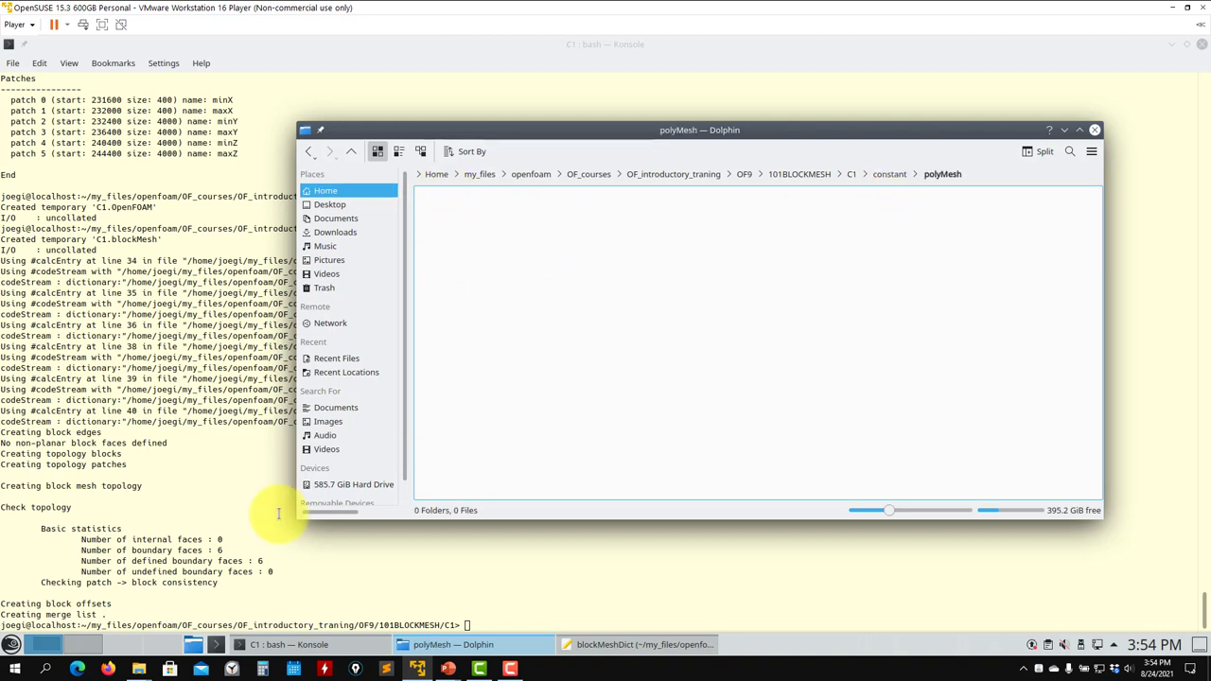
left_click(170, 537)
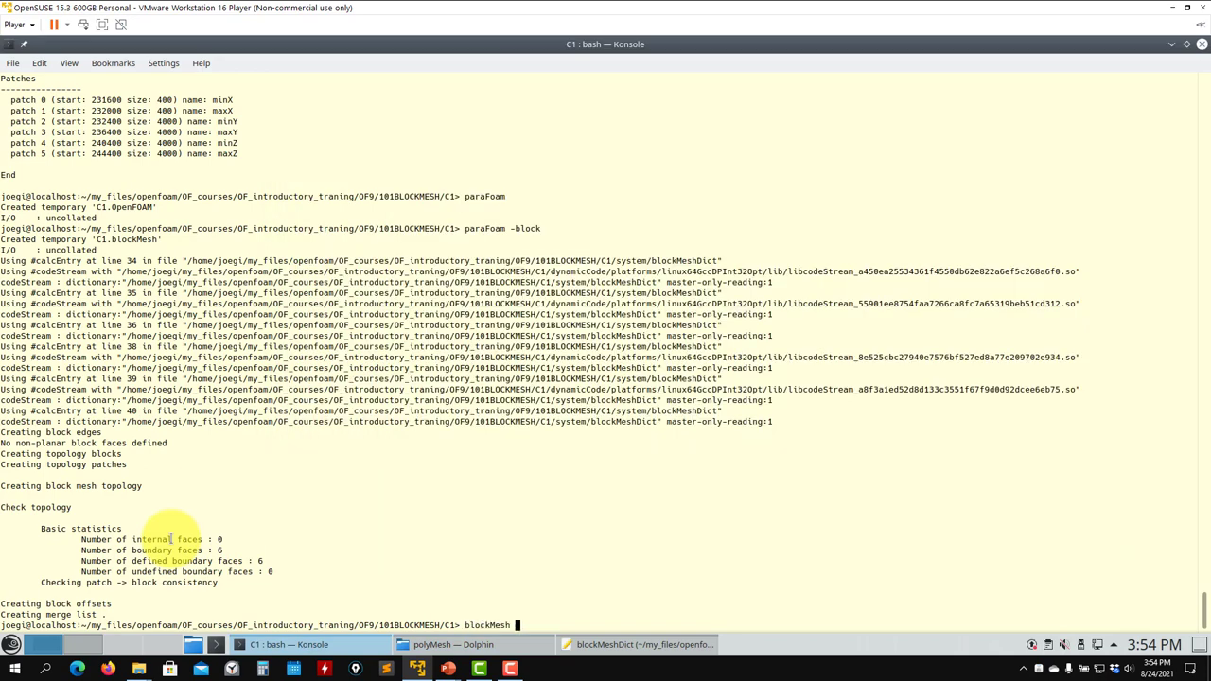
type("blockMesh")
key("Return")
- Navigate Dolphin to 101BLOCKMESH/C1/constant/polyMesh and open the boundary file in the editor
left_click(643, 644)
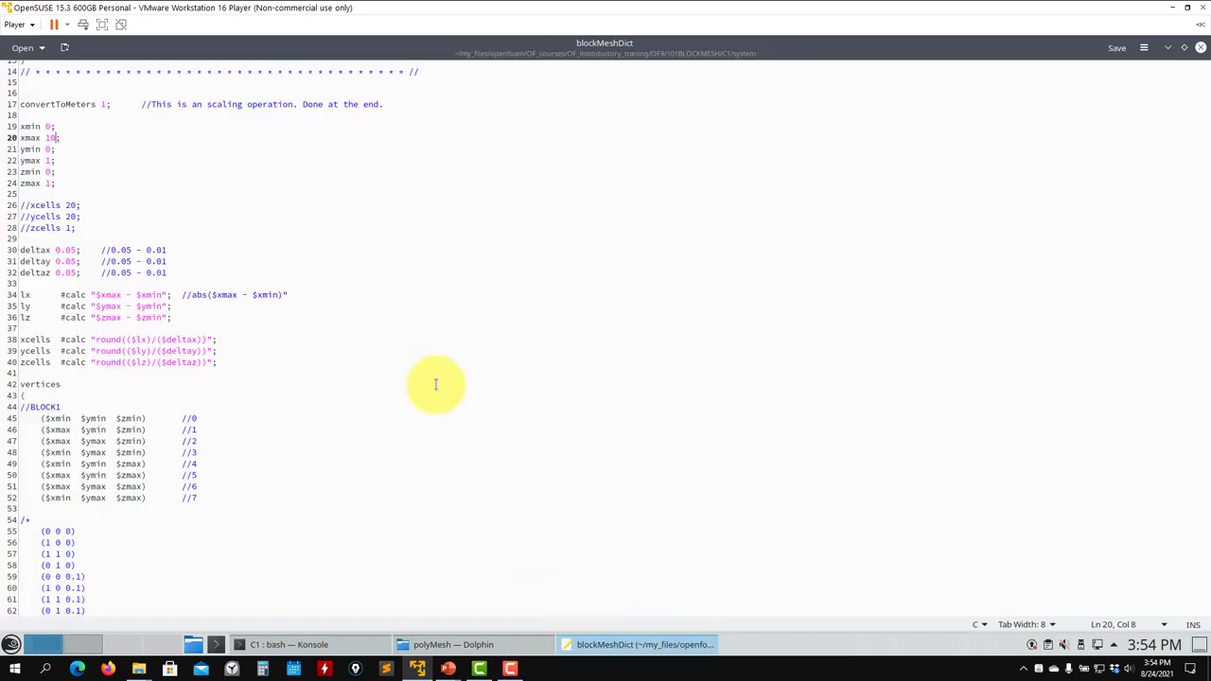
left_click(453, 644)
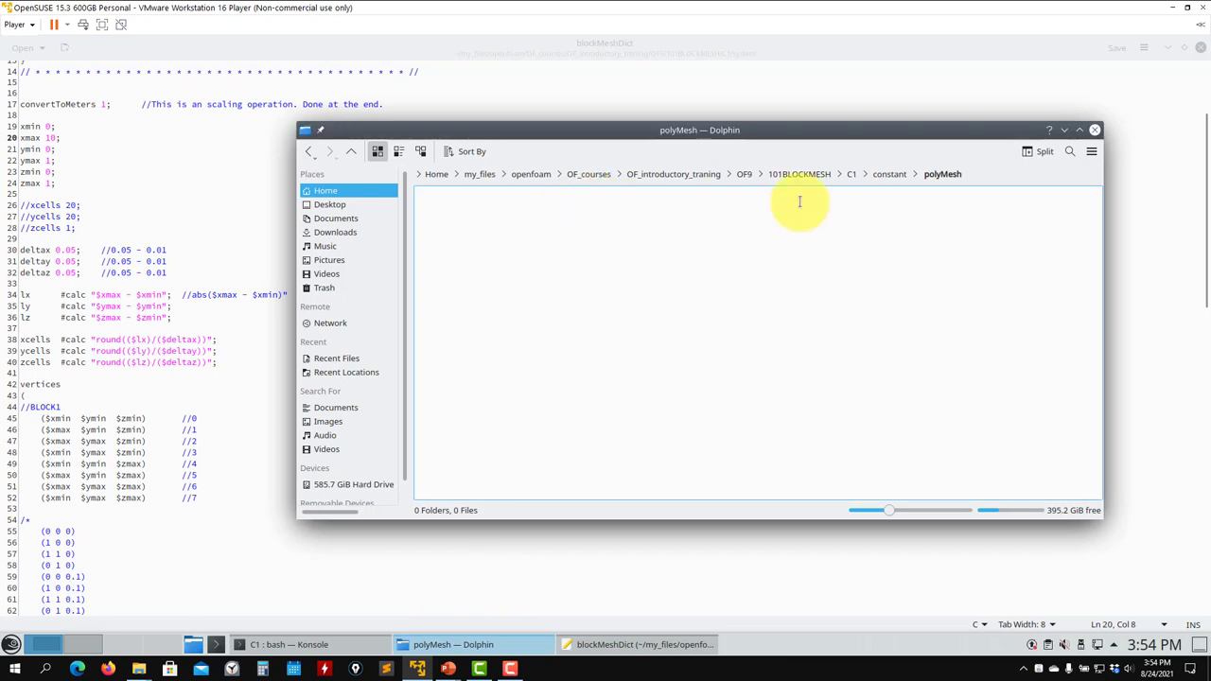
left_click(815, 175)
left_click(461, 227)
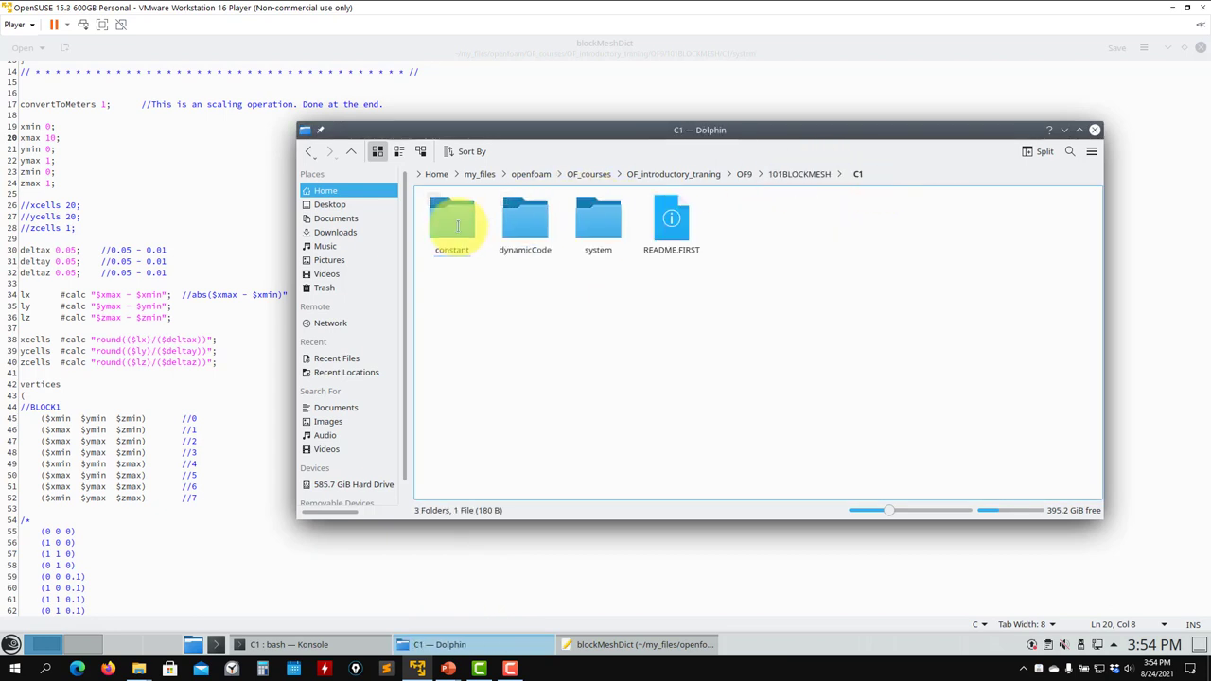
left_click(458, 225)
left_click(452, 227)
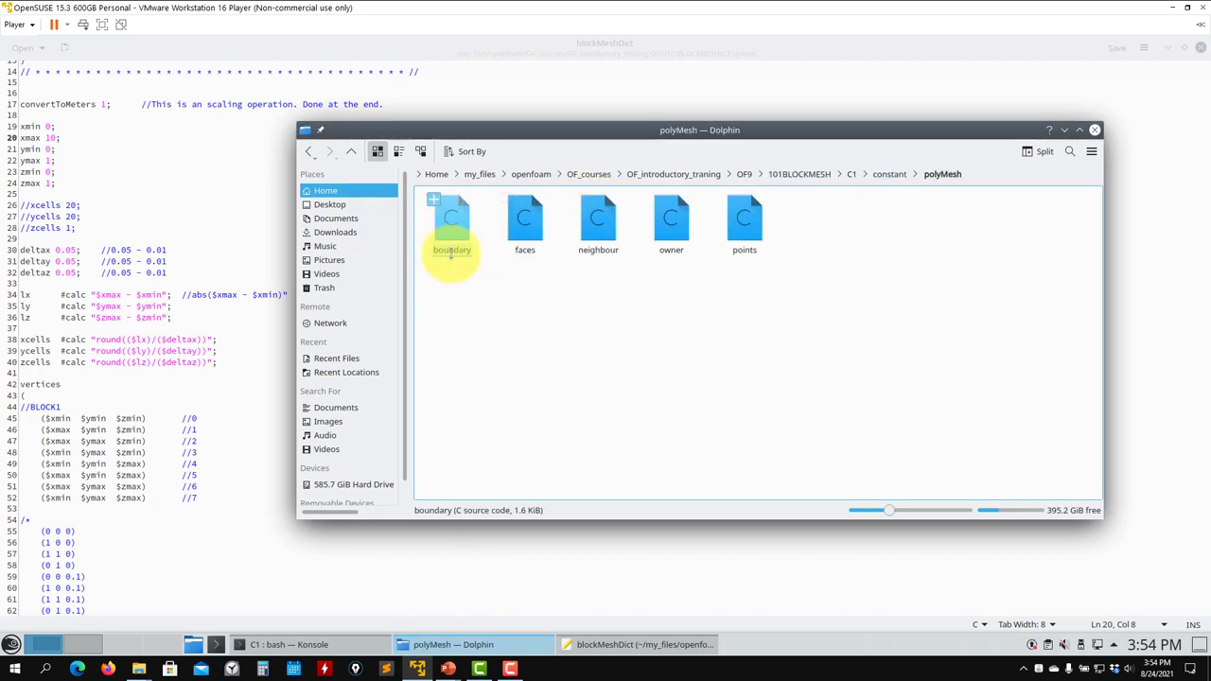
left_click_drag(451, 248, 88, 185)
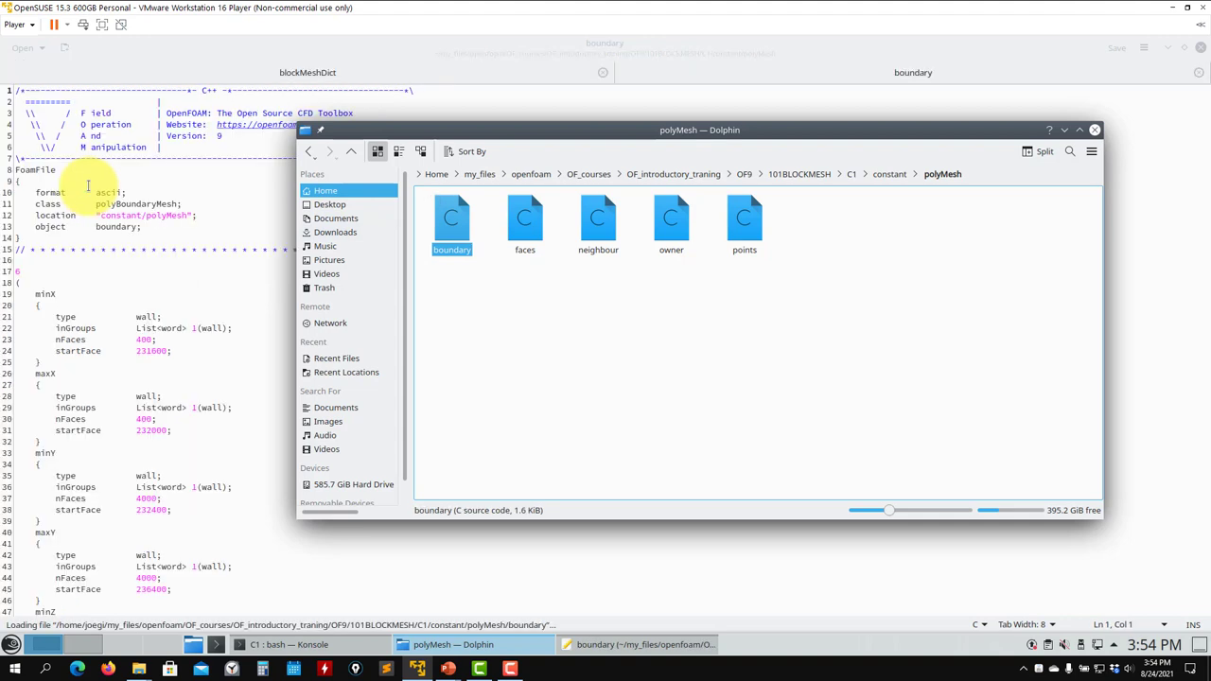
- Review the six wall patches in boundary against blockMeshDict, and select minX on line 19
left_click(62, 318)
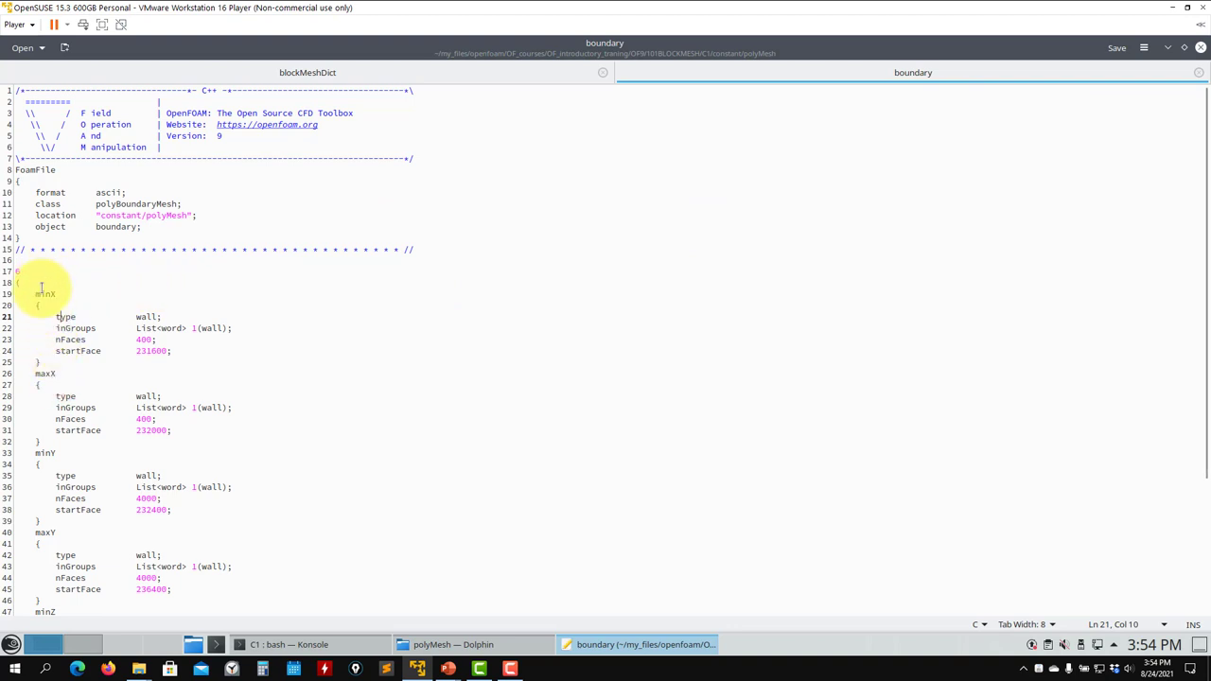
scroll(66, 454, "down", 6)
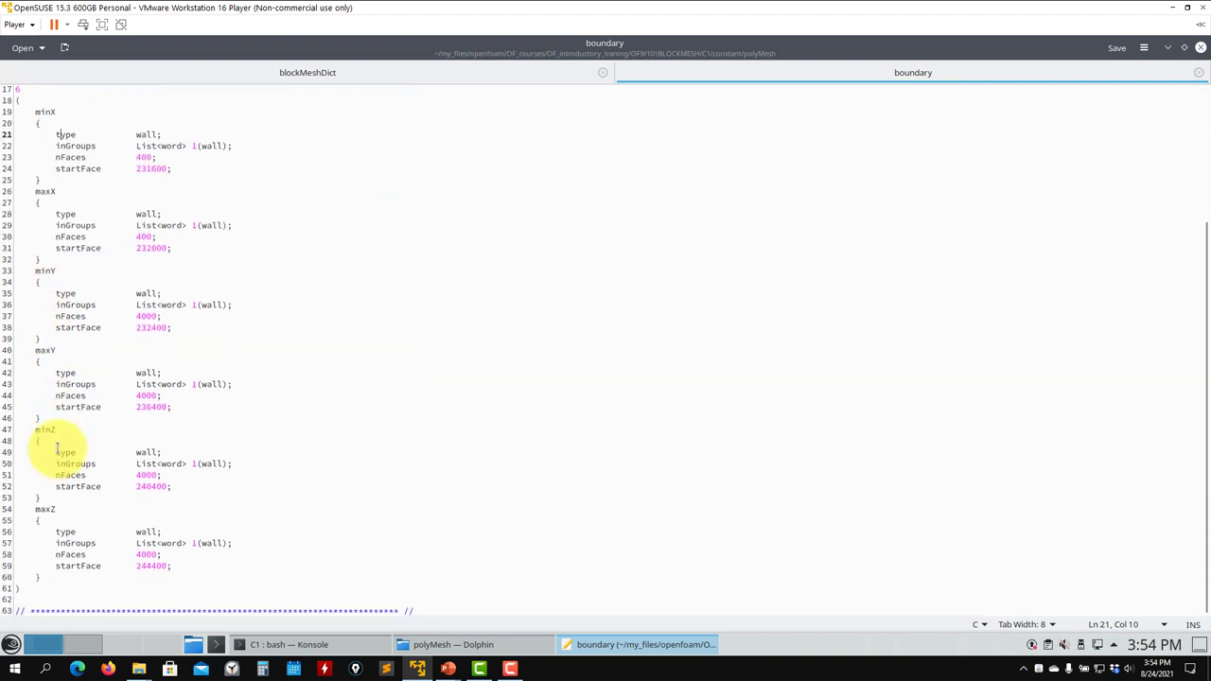
scroll(218, 265, "up", 6)
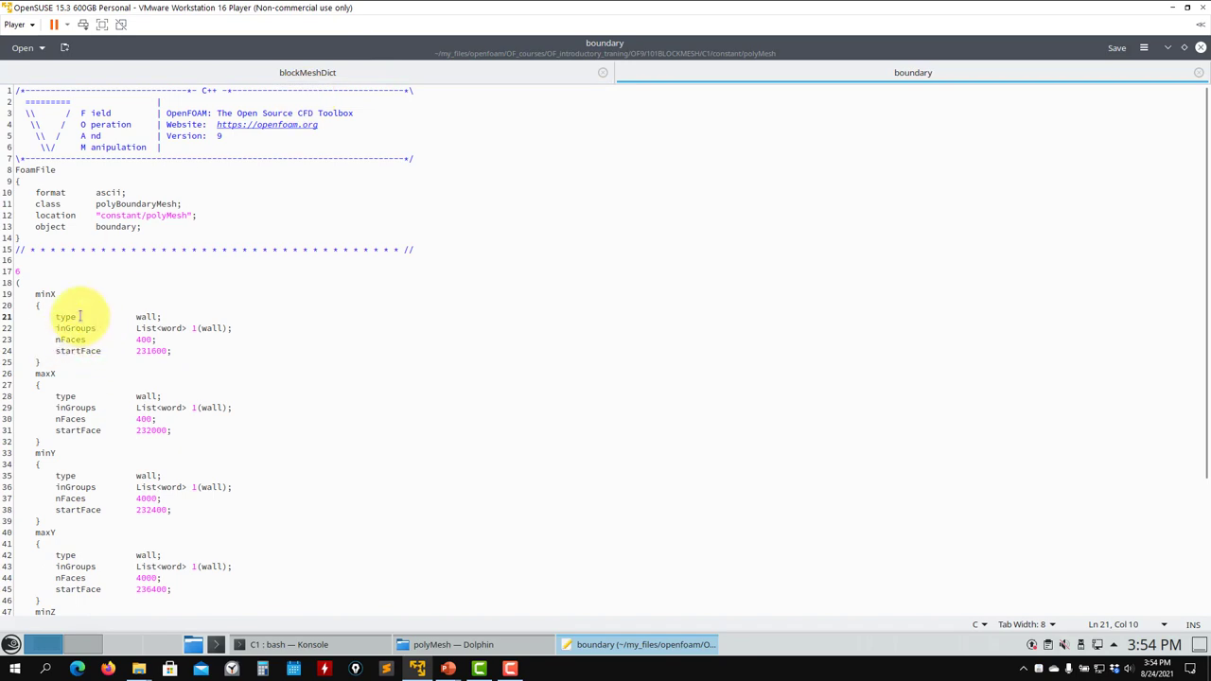
left_click(433, 73)
scroll(343, 237, "down", 20)
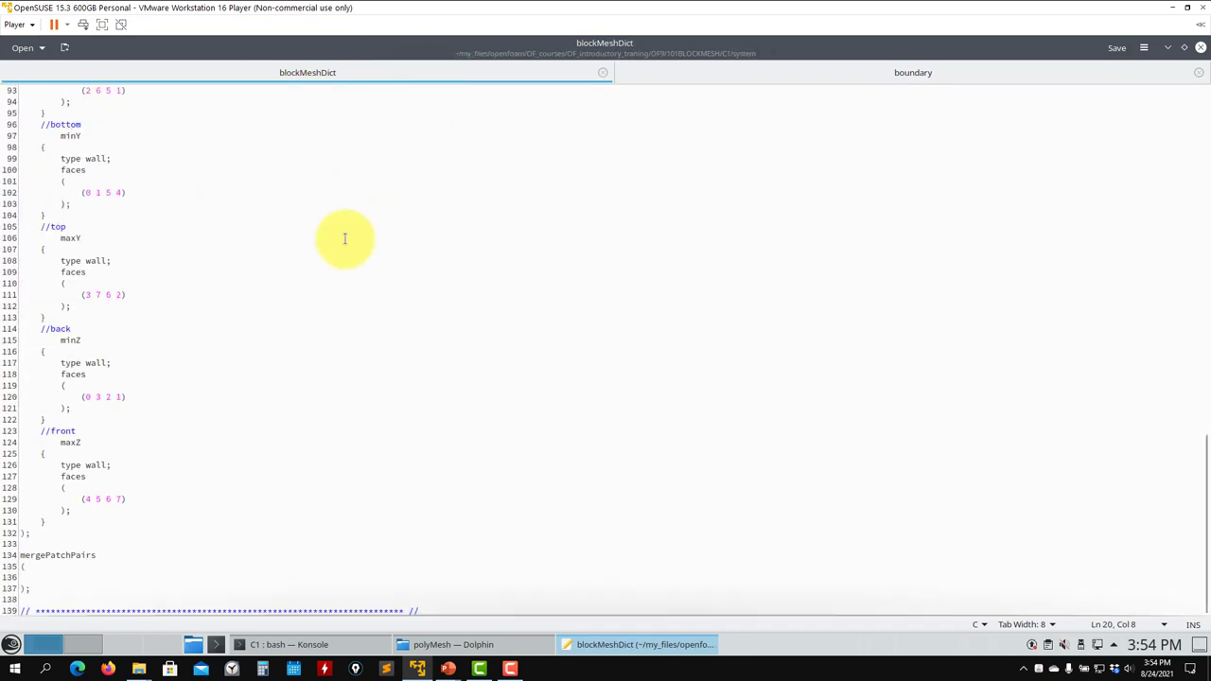
scroll(344, 246, "up", 20)
left_click(761, 70)
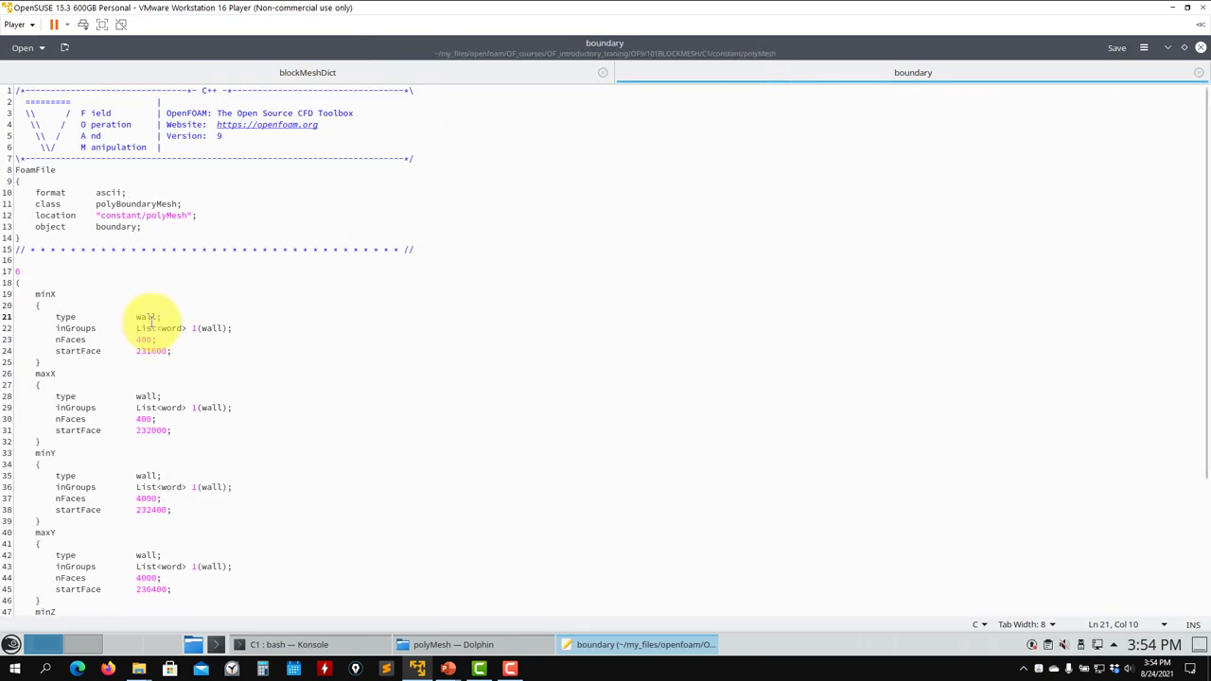
left_click_drag(61, 294, 44, 294)
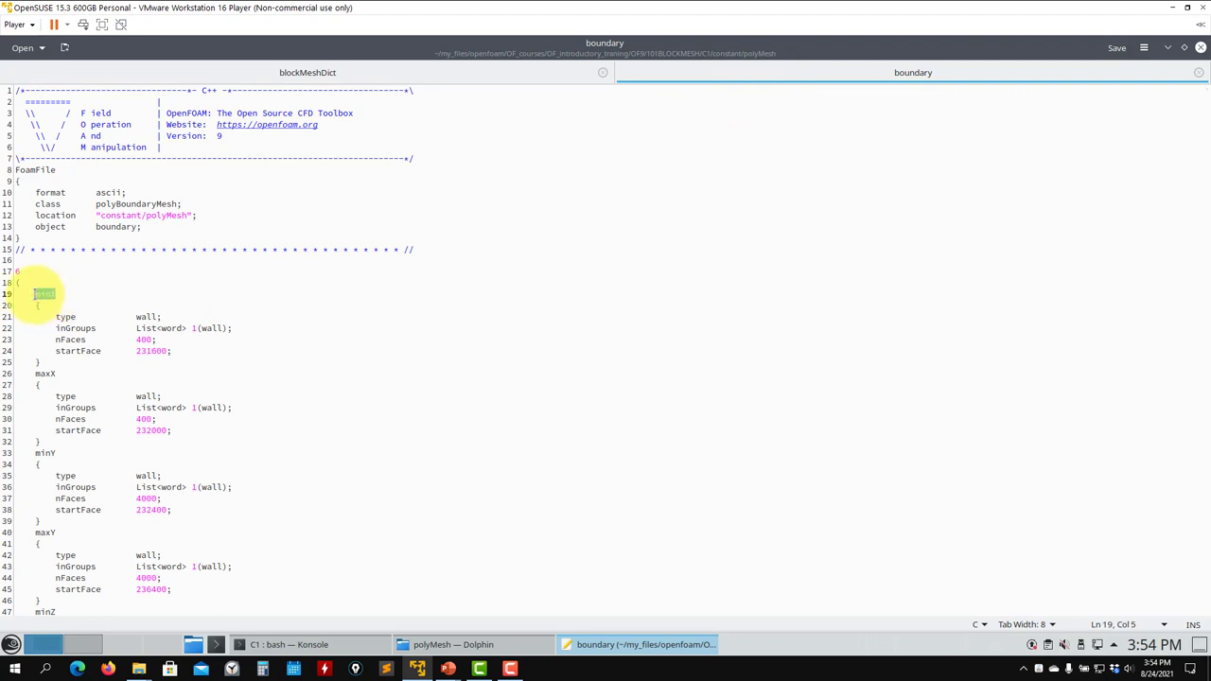
- Rename minX/maxX to inlet/outlet, change their type from wall to patch, and save
type("i")
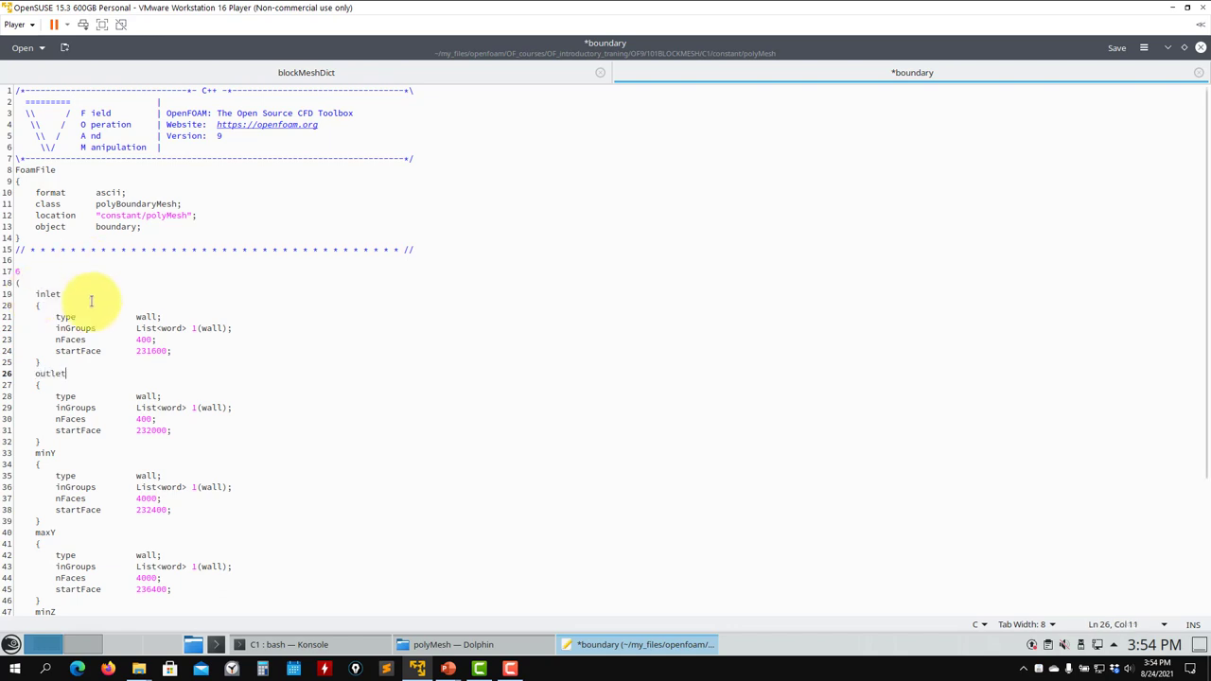
left_click(156, 317)
key("BackSpace")
key("BackSpace")
key("BackSpace")
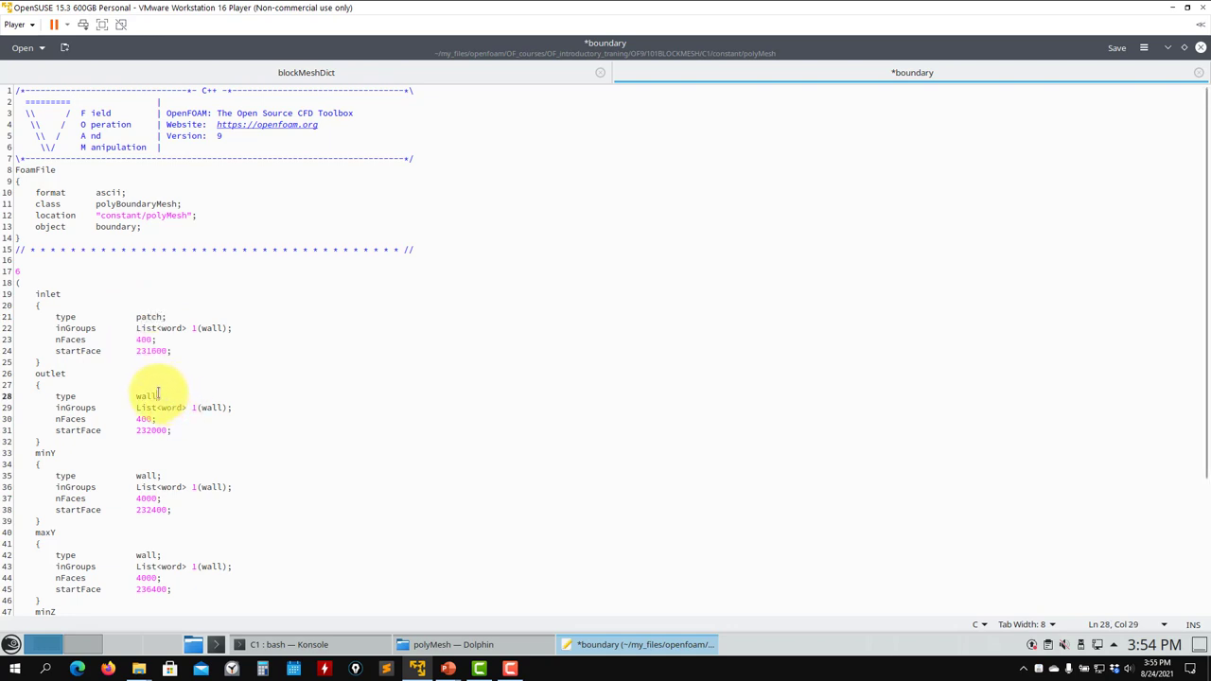
key("BackSpace")
key("BackSpace")
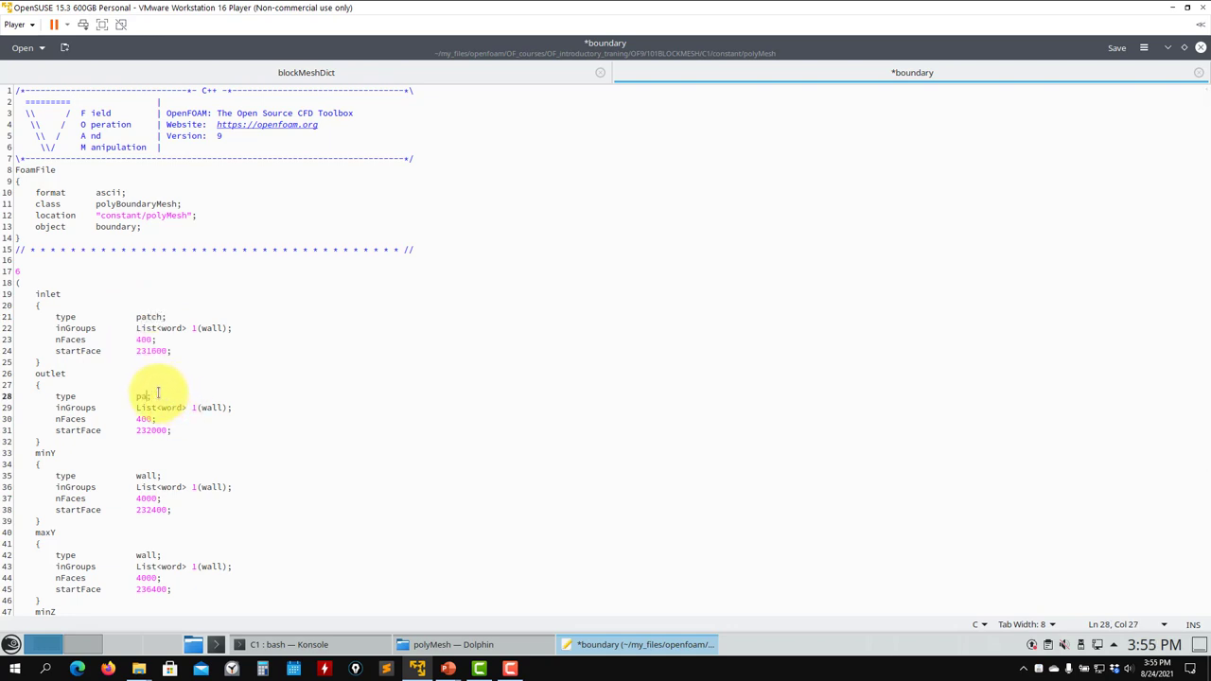
key("ctrl+s")
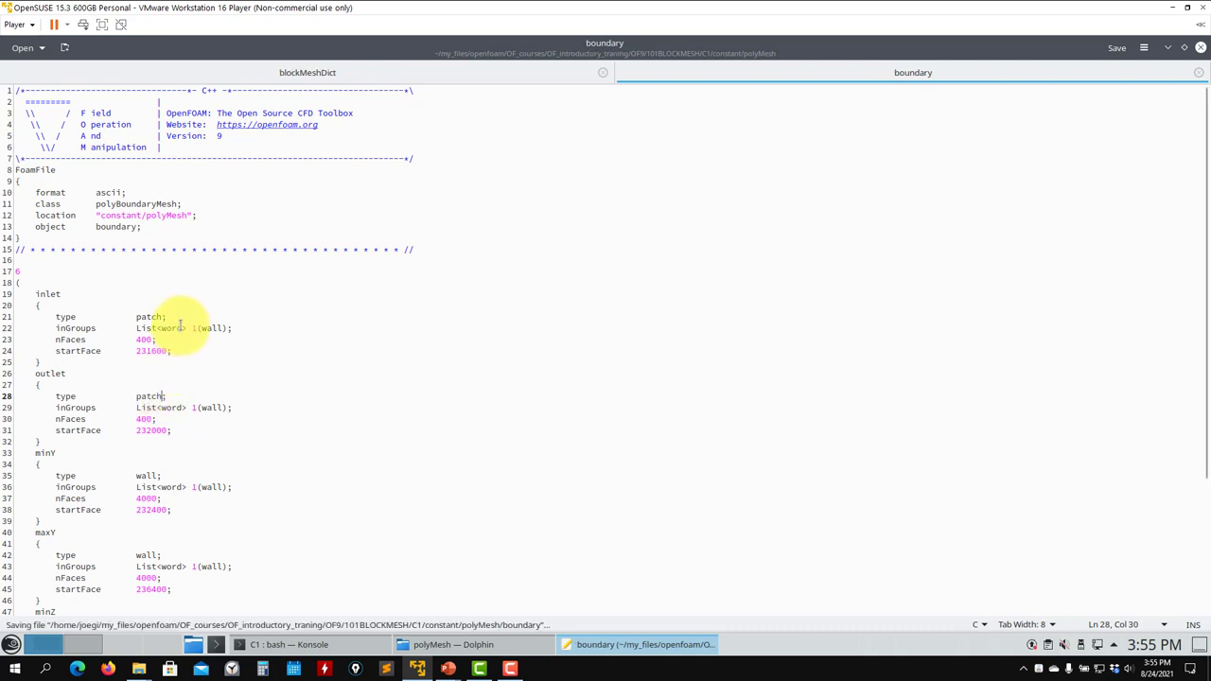
- Delete the inGroups lines from the inlet and outlet patches and save the boundary file
key("shift+Home")
key("BackSpace")
key("BackSpace")
key("BackSpace")
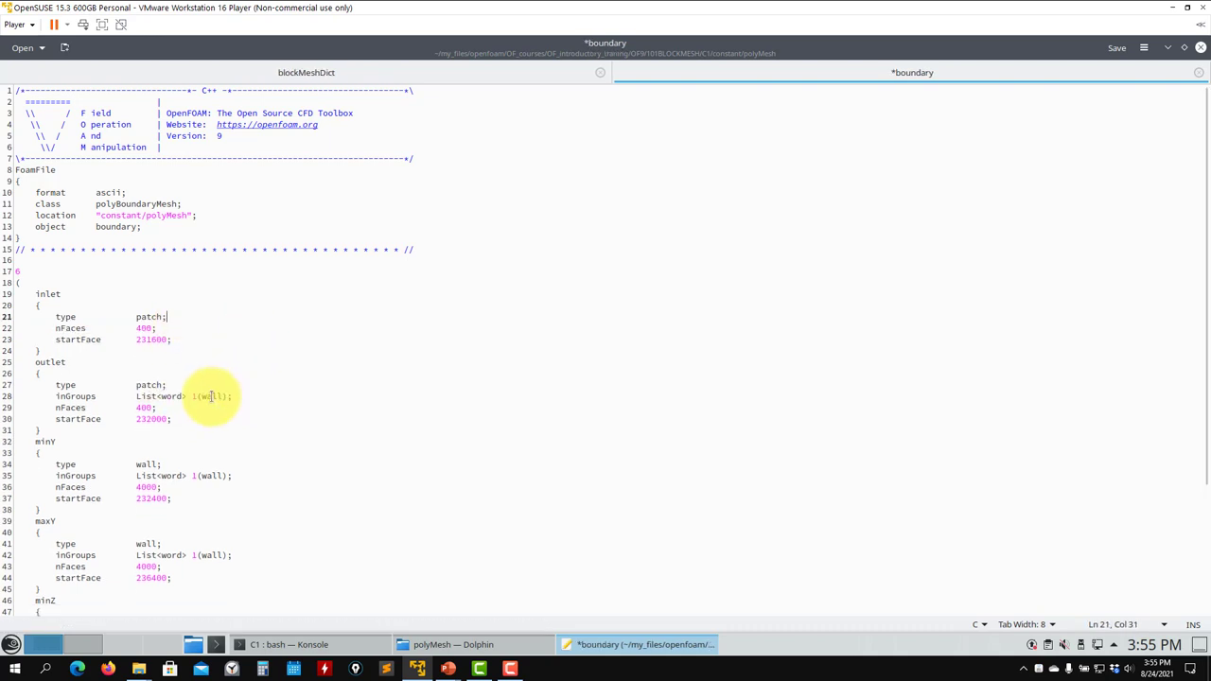
key("shift+Home")
key("BackSpace")
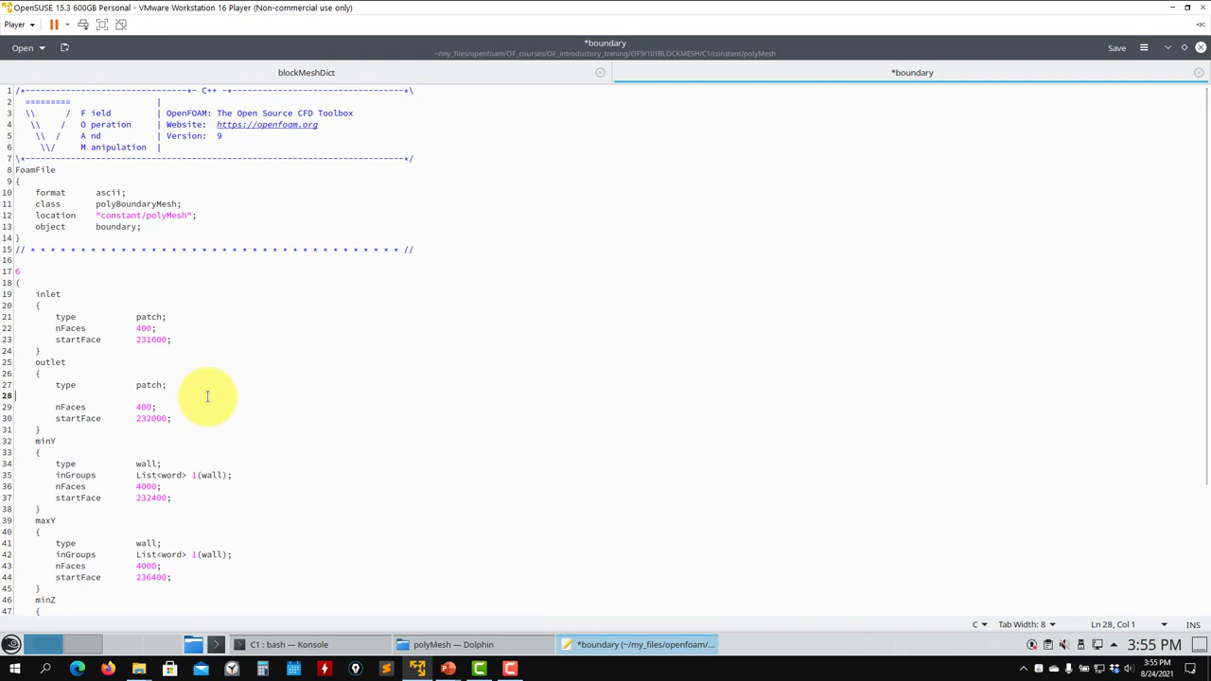
key("BackSpace")
key("BackSpace")
key("ctrl+s")
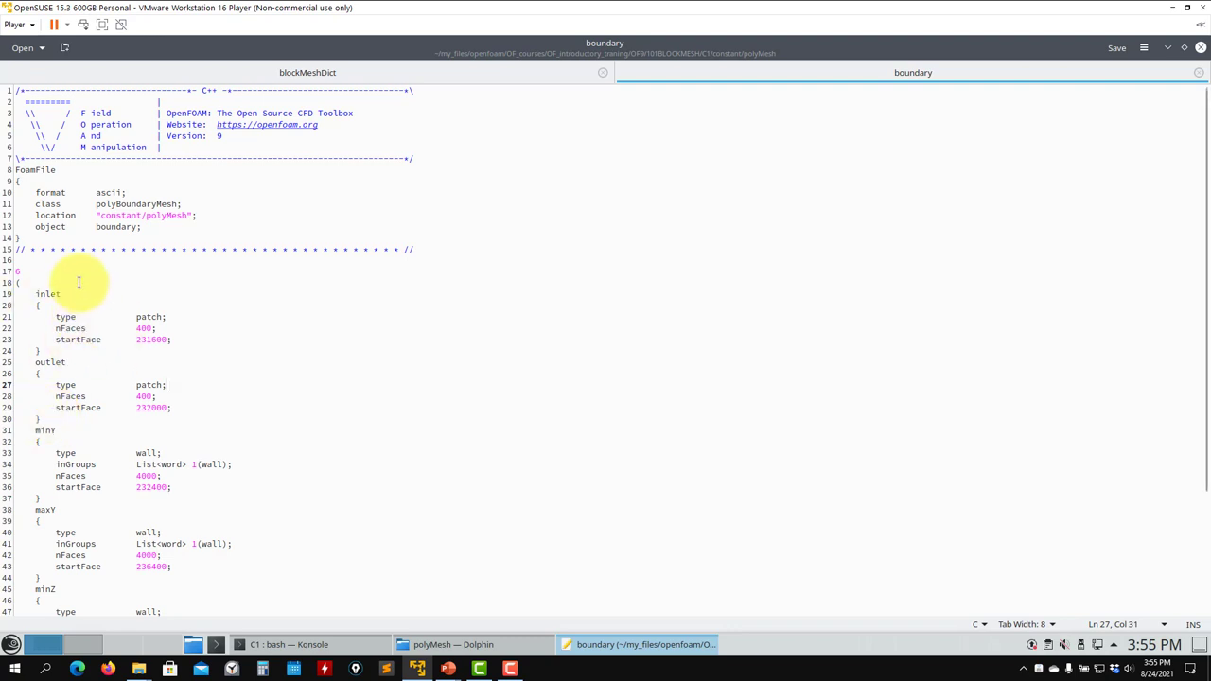
- Check the inlet and outlet patch names and their type patch entries
left_click_drag(62, 294, 33, 296)
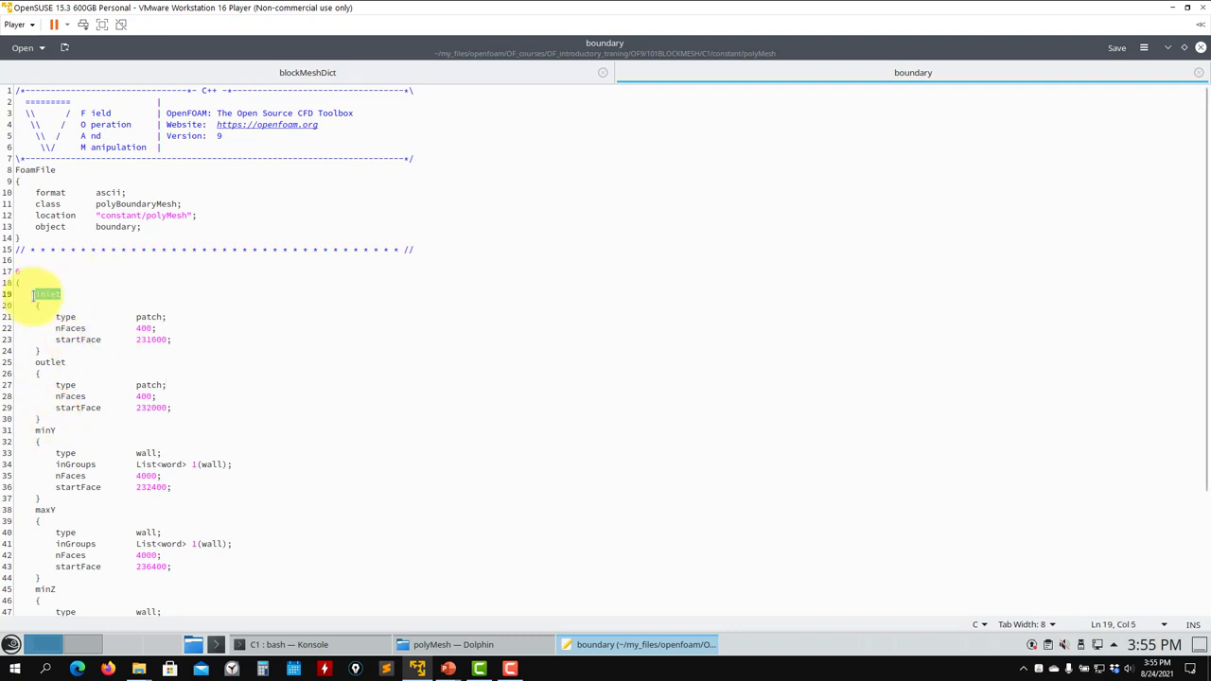
double_click(50, 362)
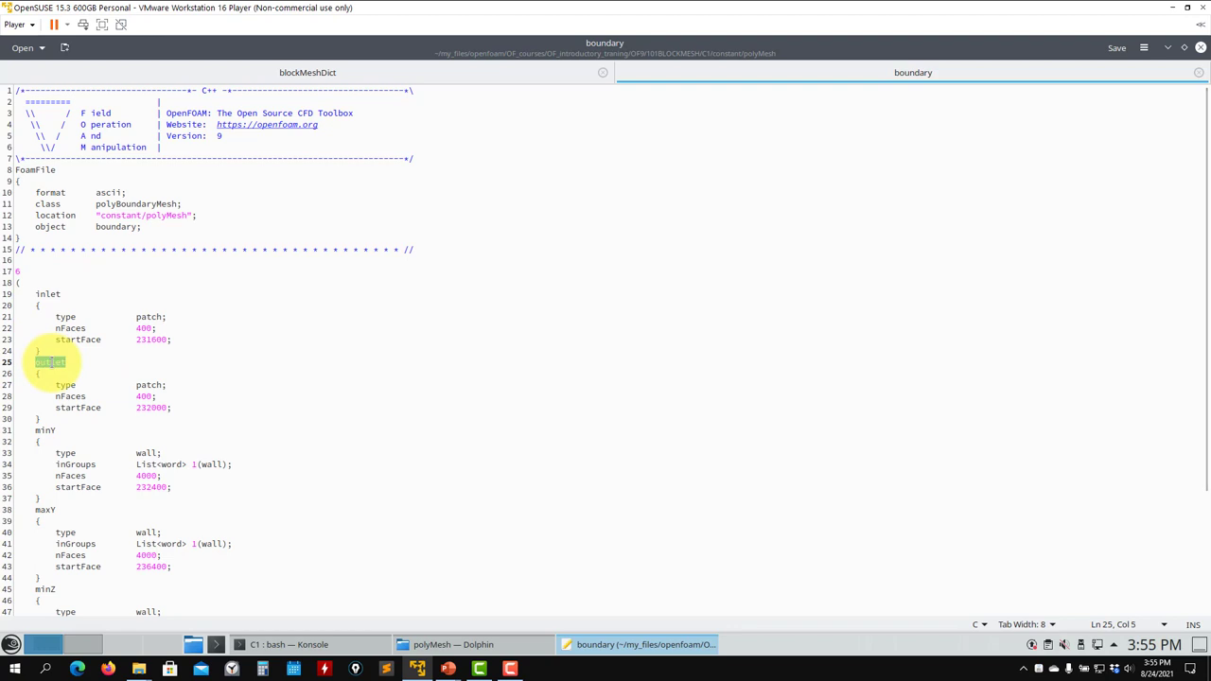
left_click_drag(166, 316, 50, 317)
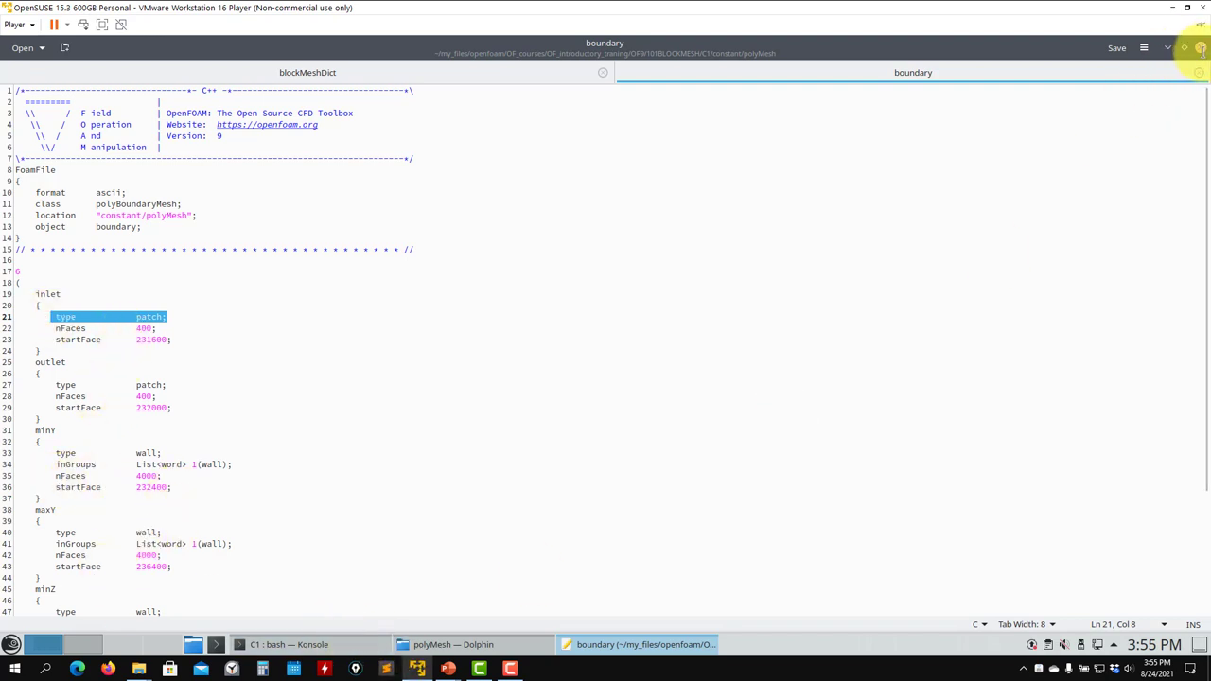
- Run paraFoam, hide internalMesh and the wall patches to show only inlet and outlet, then close
left_click(294, 645)
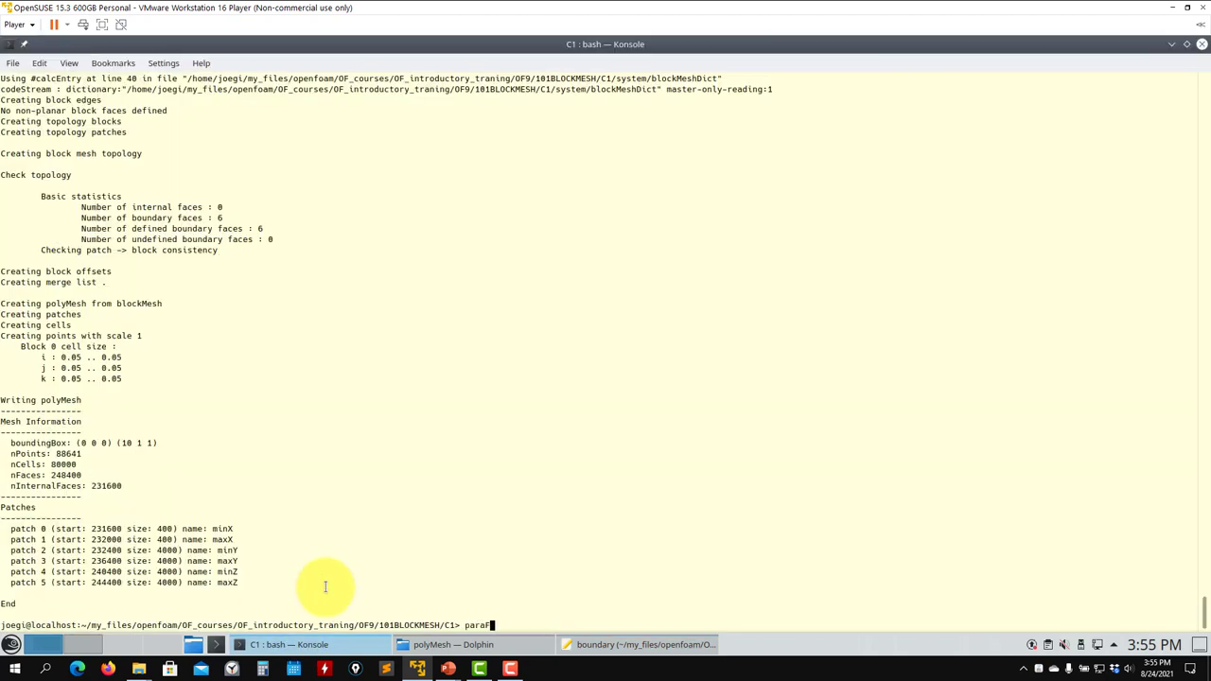
type("paraFoam")
key("Return")
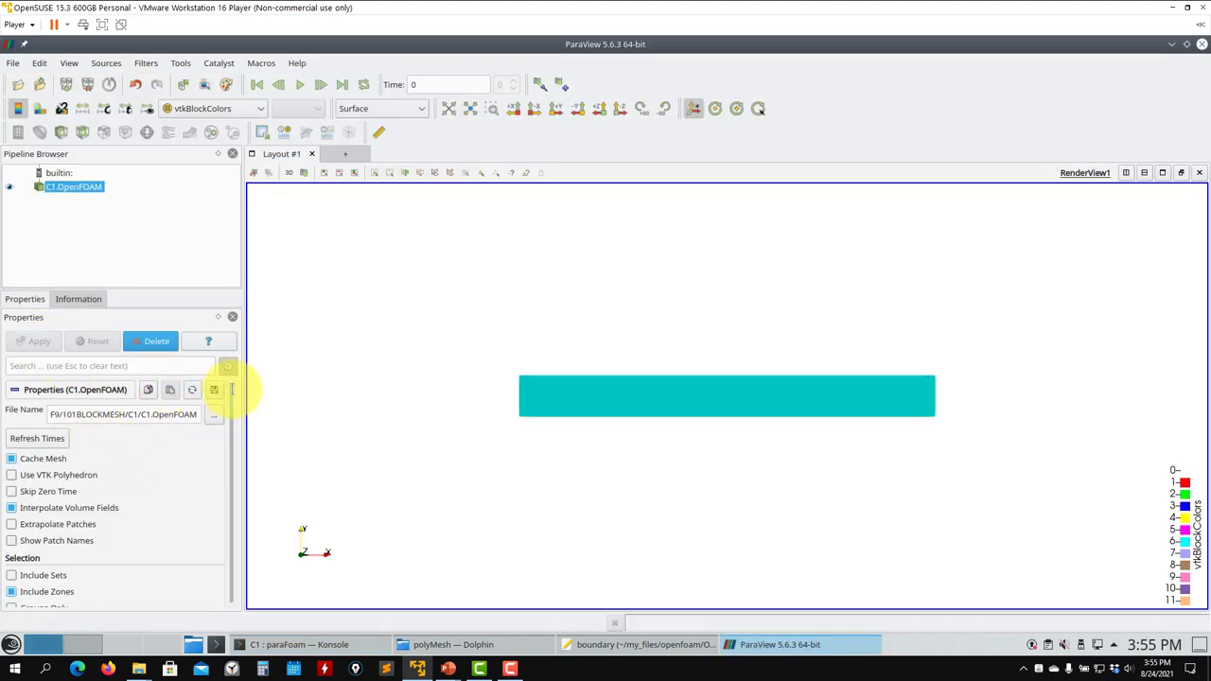
scroll(225, 397, "down", 5)
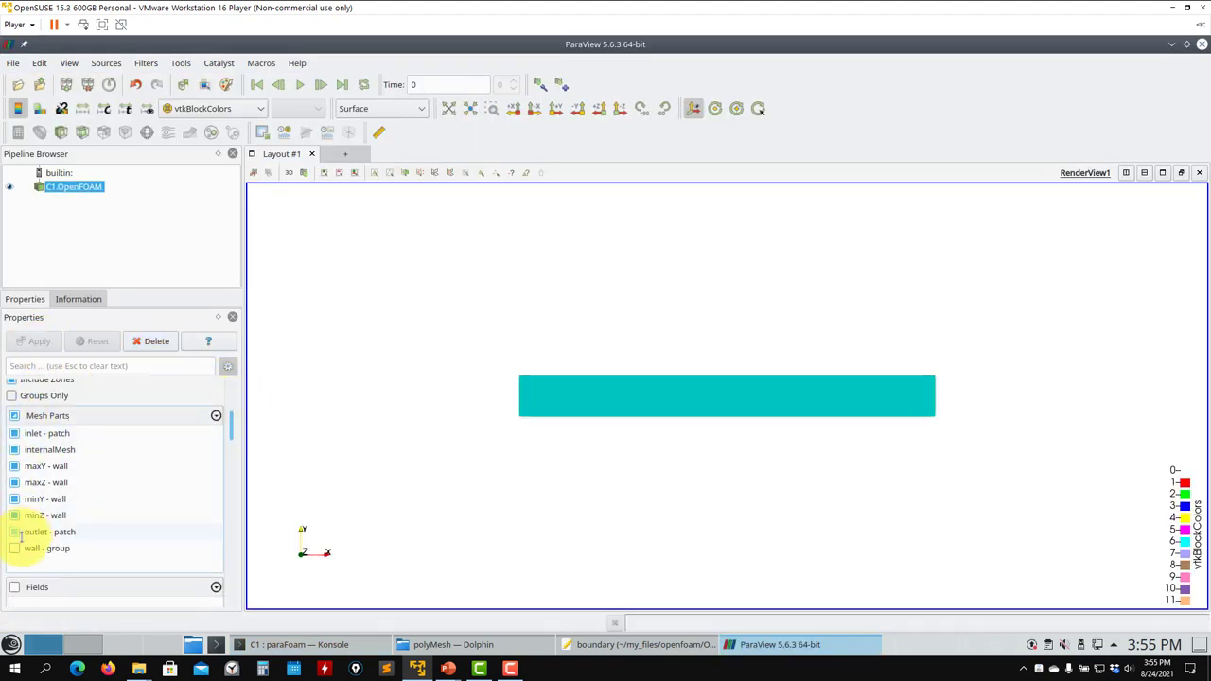
left_click(15, 516)
left_click(15, 498)
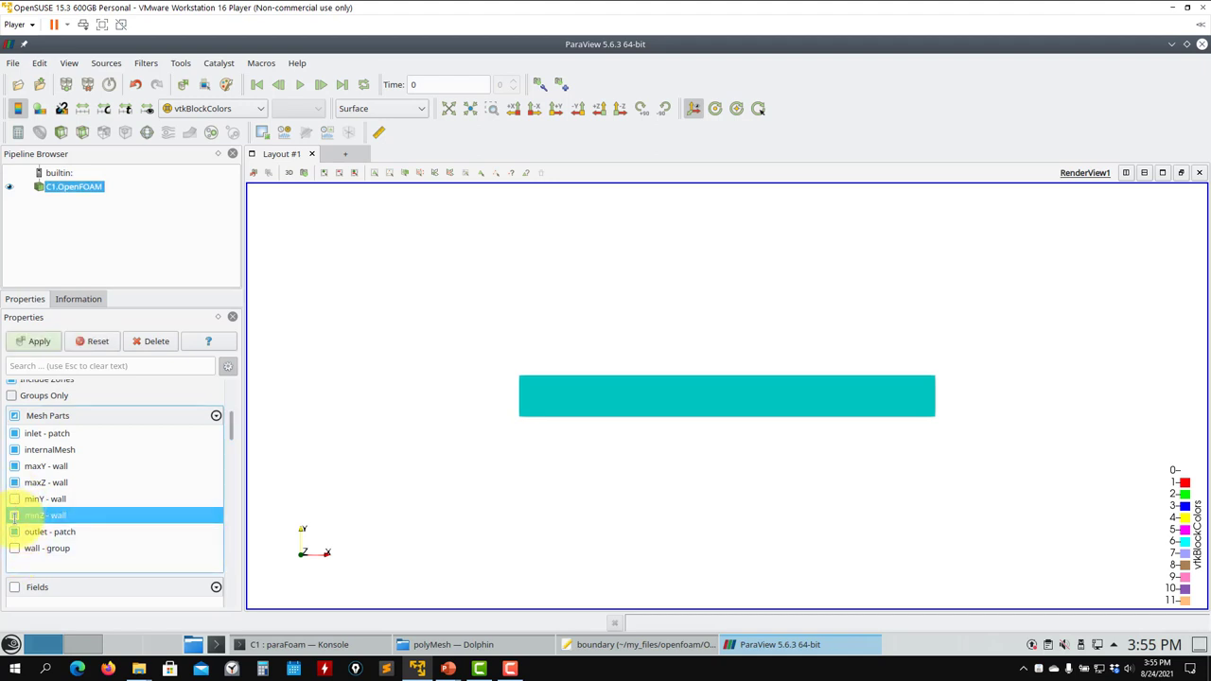
left_click(15, 482)
left_click(15, 466)
left_click(15, 450)
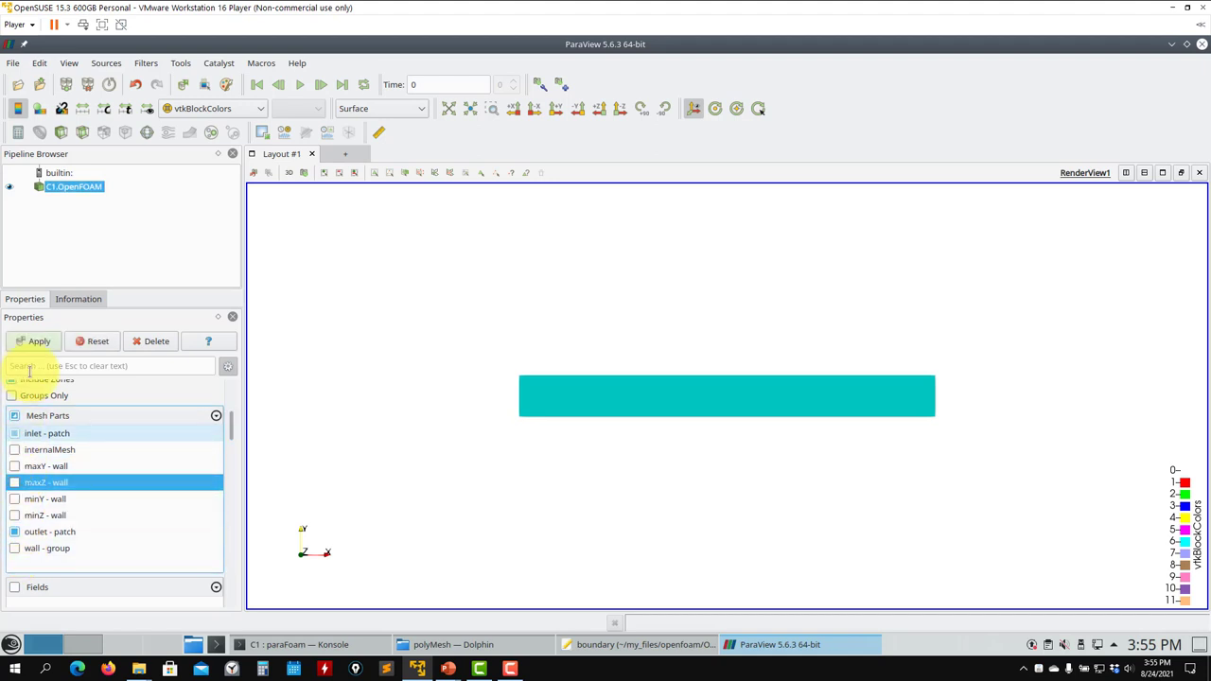
left_click(33, 342)
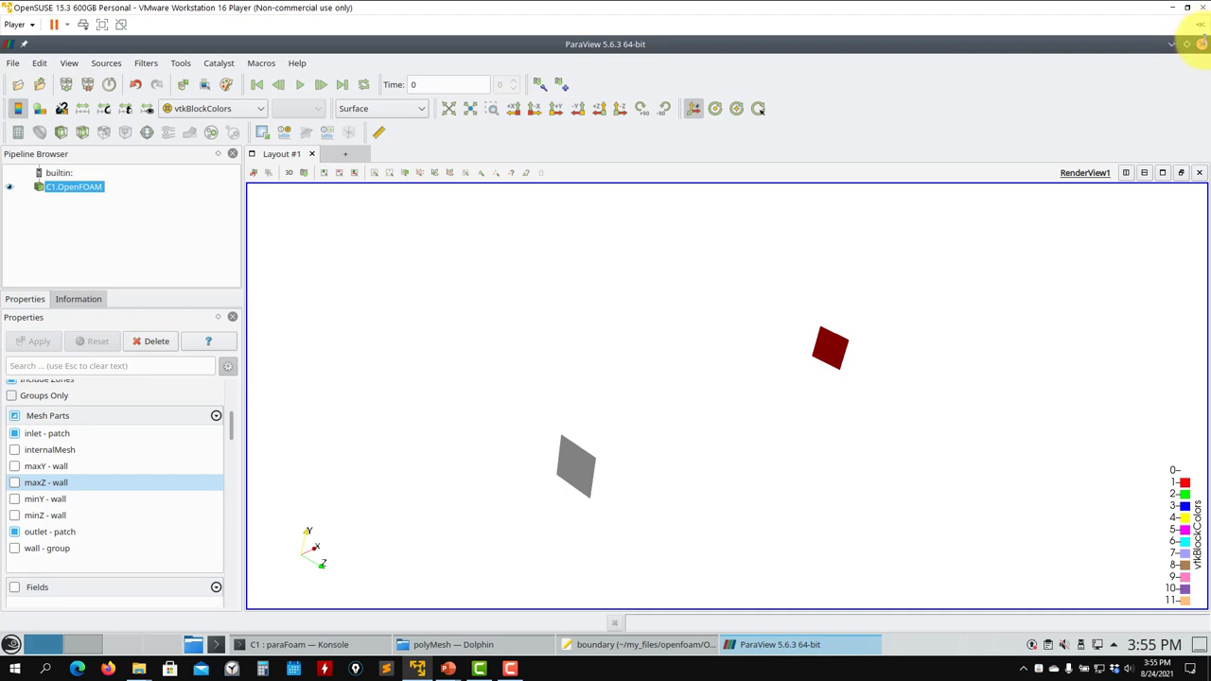
left_click(1201, 43)
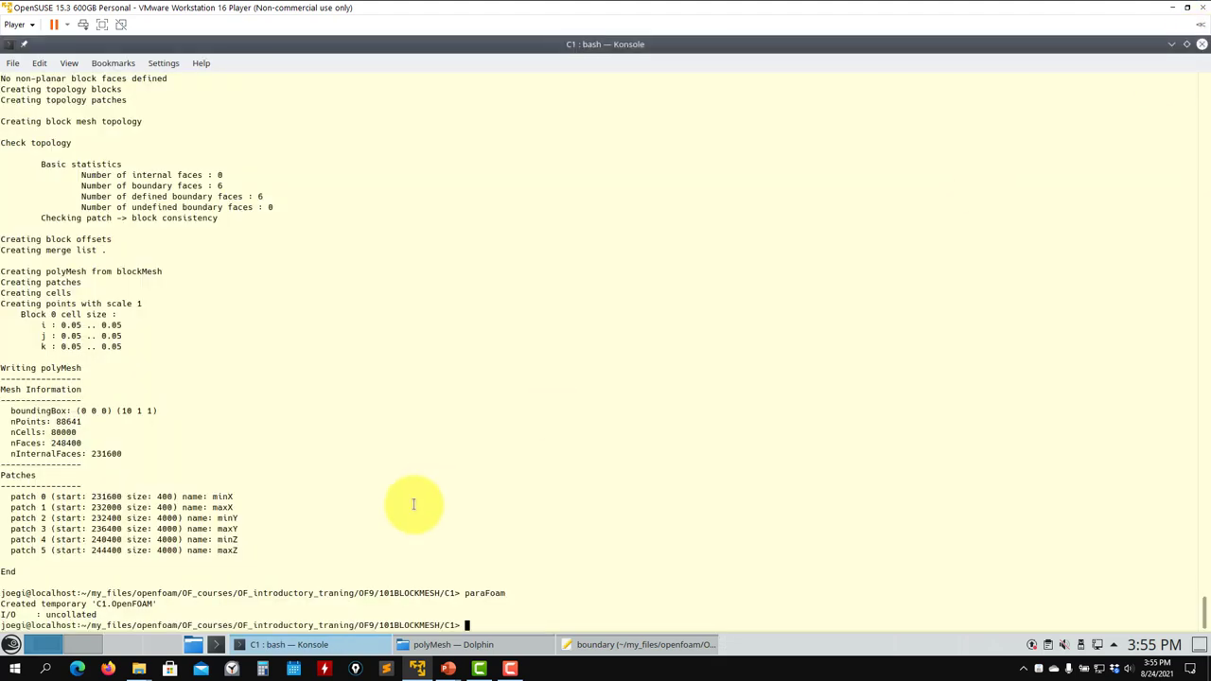
- Browse Dolphin from the C1 case folder into the system folder
left_click(643, 645)
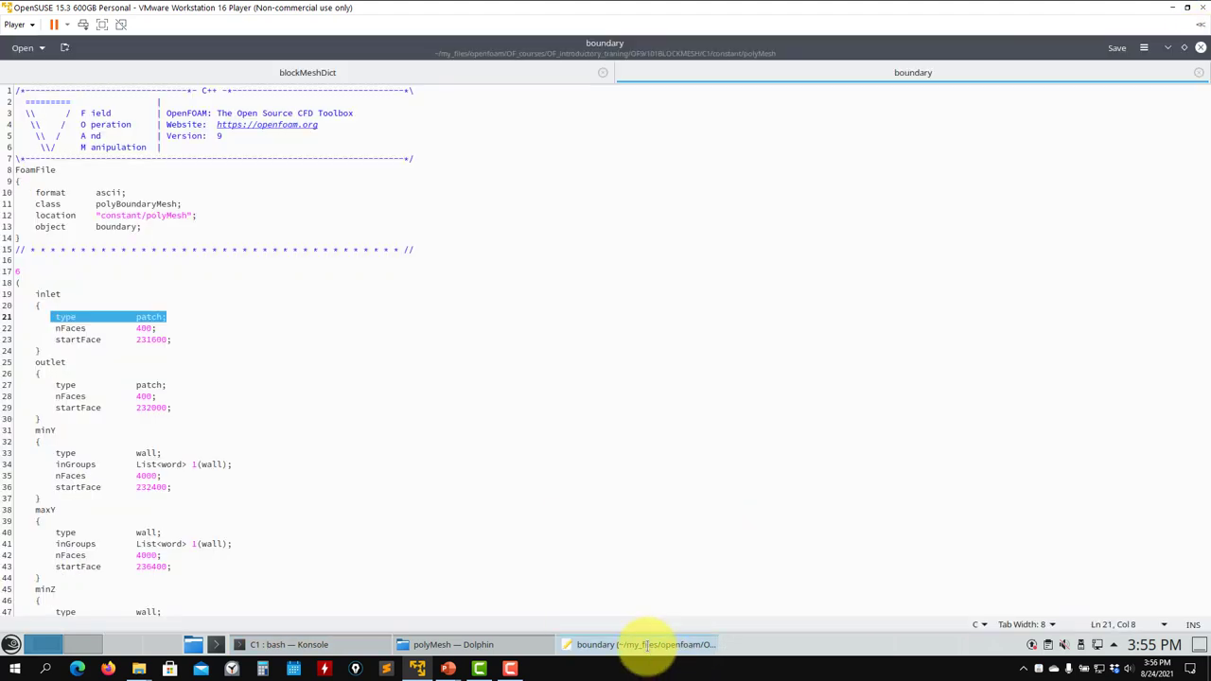
left_click(274, 644)
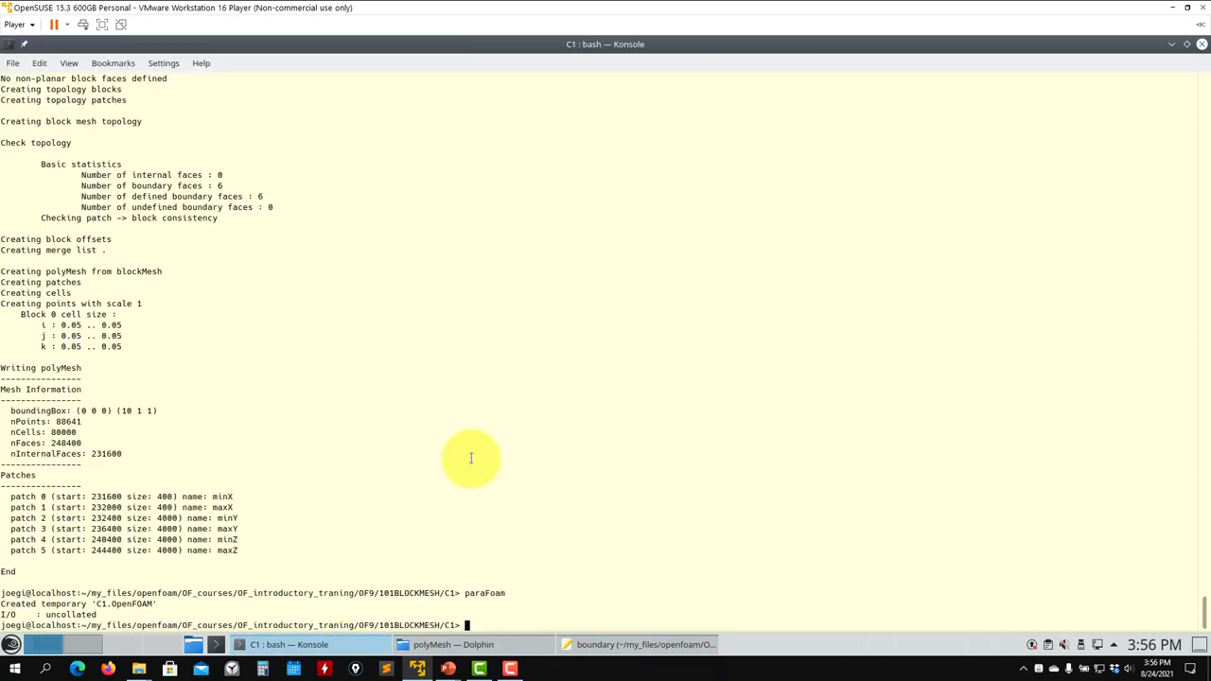
left_click(473, 644)
left_click(850, 174)
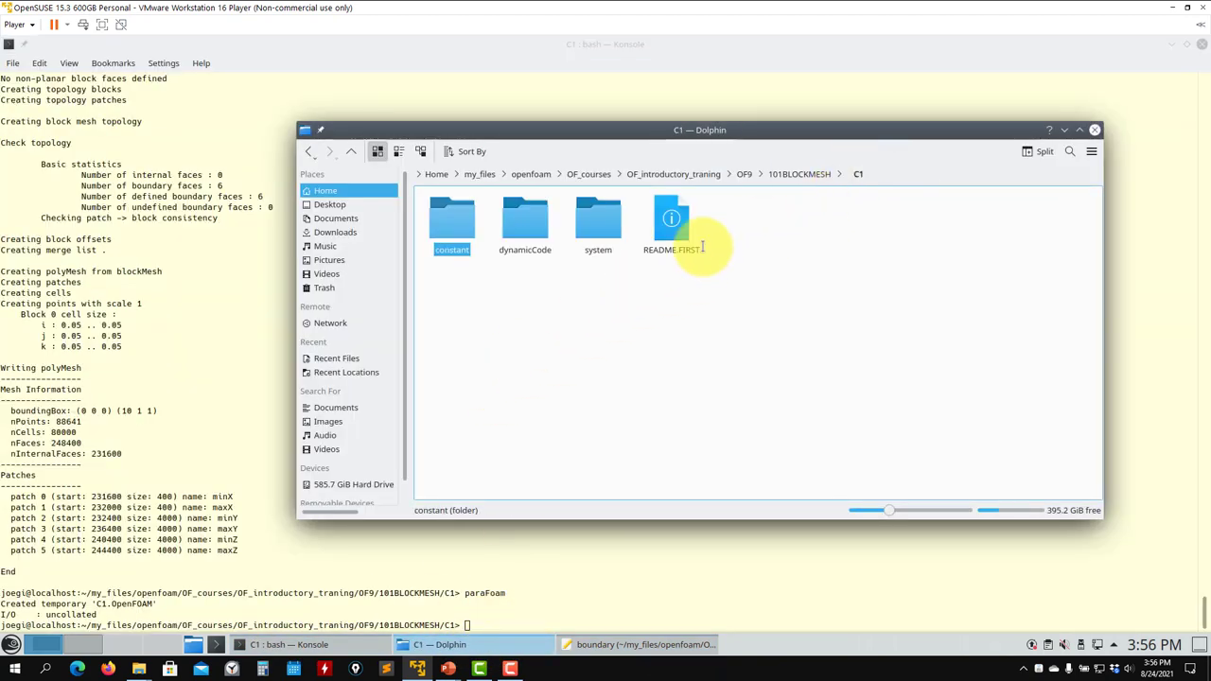
left_click(591, 227)
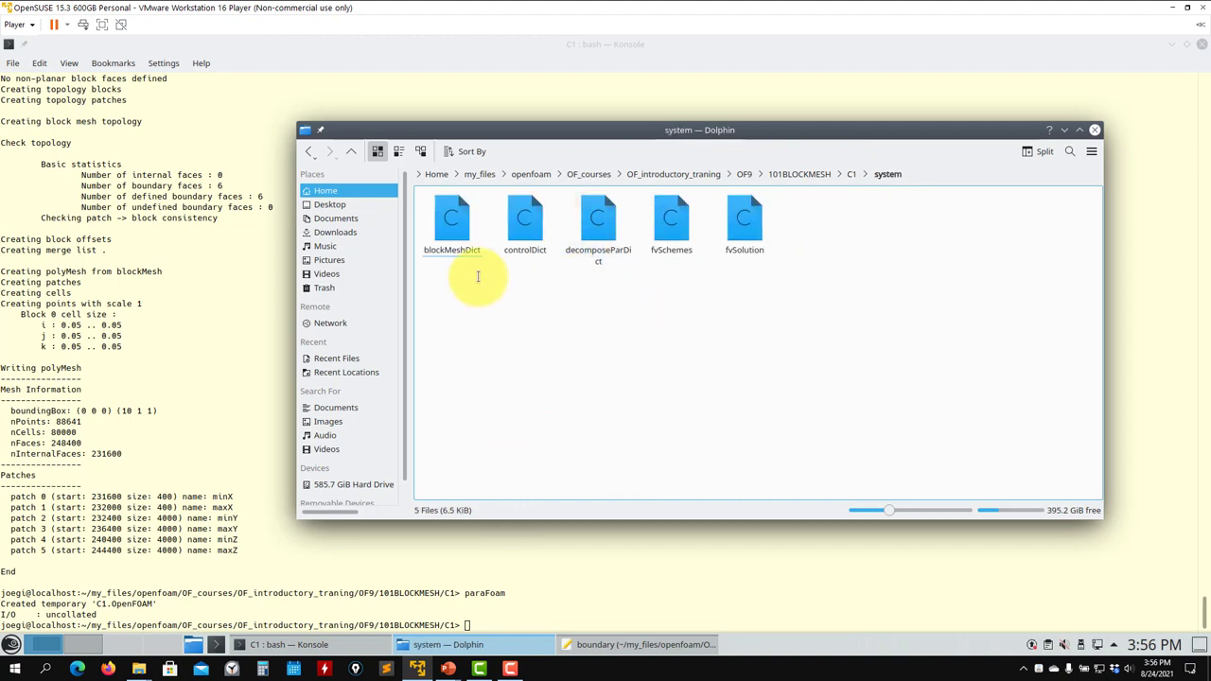
- Run foamInfo createPatch to display the utility's description and example tutorials
left_click(137, 331)
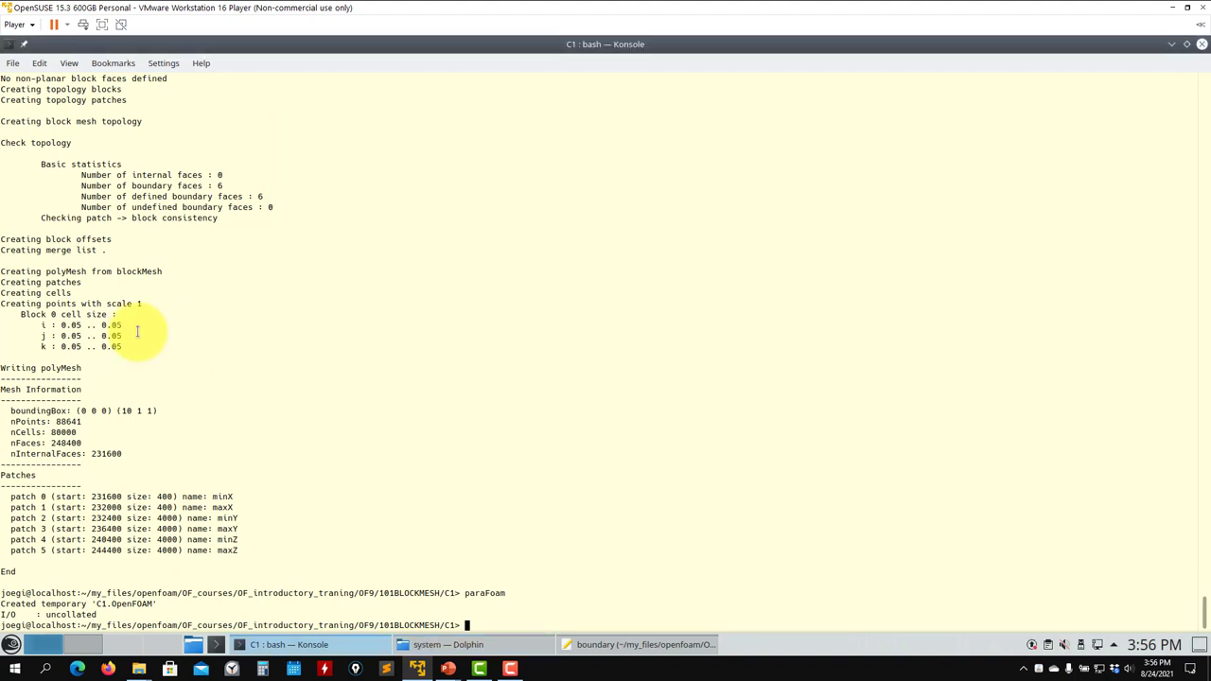
type("reatePatch")
key("Home")
type("foamInfo")
key("Return")
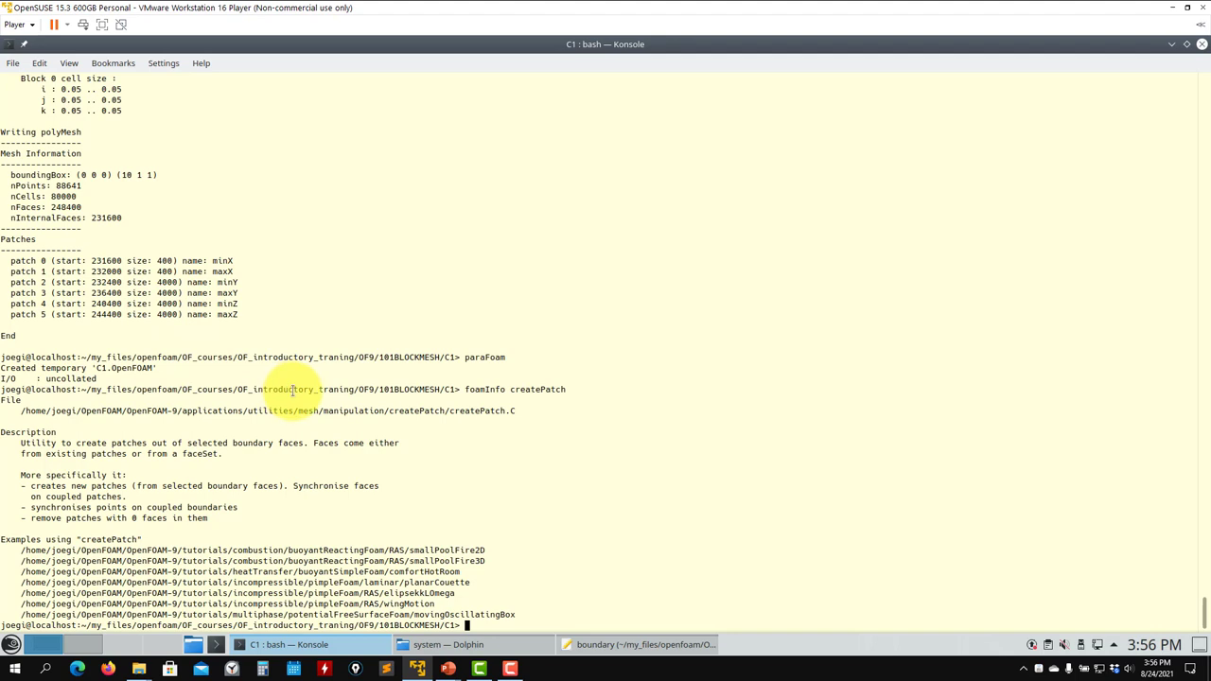
- Run foamInfo foamDictionary and scroll through its usage examples
key("Up")
key("BackSpace")
key("BackSpace")
key("BackSpace")
key("BackSpace")
key("BackSpace")
key("BackSpace")
key("BackSpace")
key("BackSpace")
key("BackSpace")
key("BackSpace")
key("BackSpace")
type("foamDictionary")
key("Return")
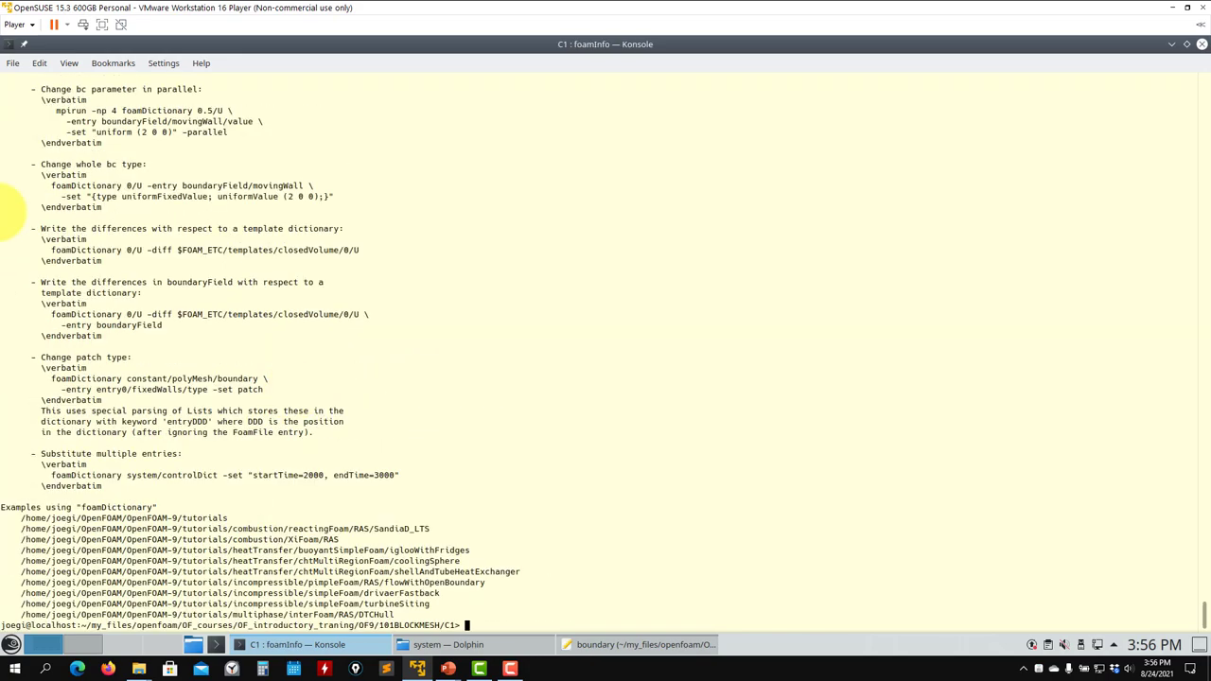
scroll(32, 235, "up", 5)
scroll(31, 235, "up", 20)
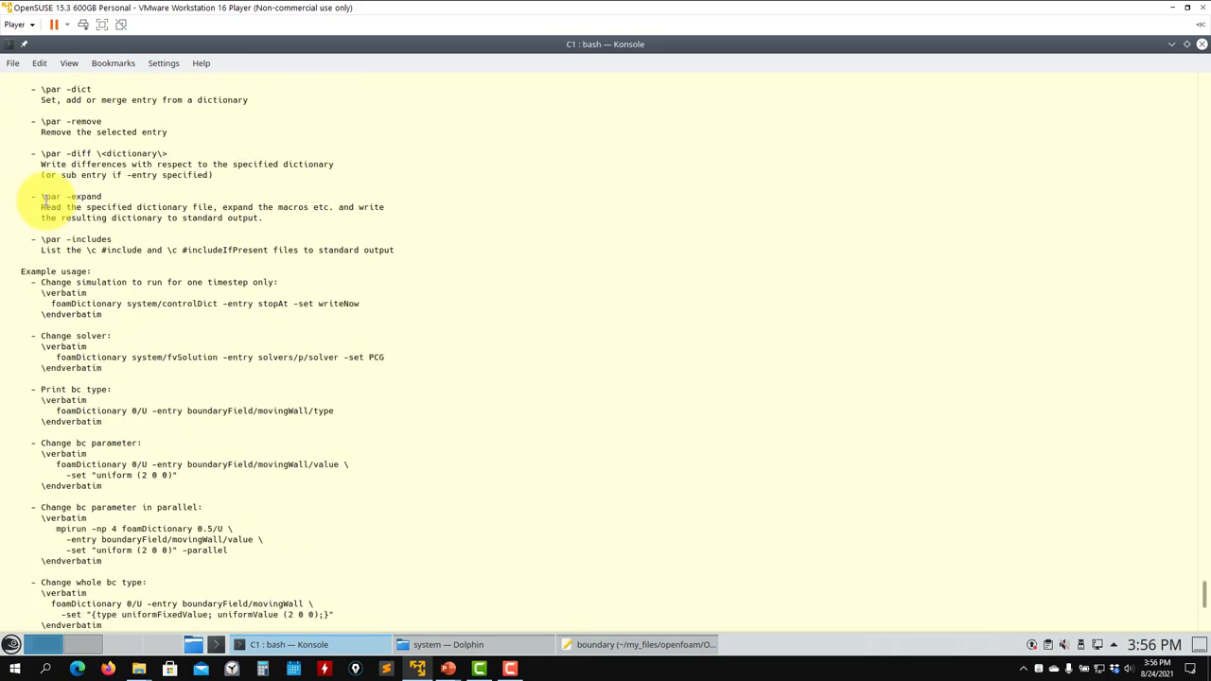
scroll(44, 201, "up", 2)
scroll(38, 201, "down", 20)
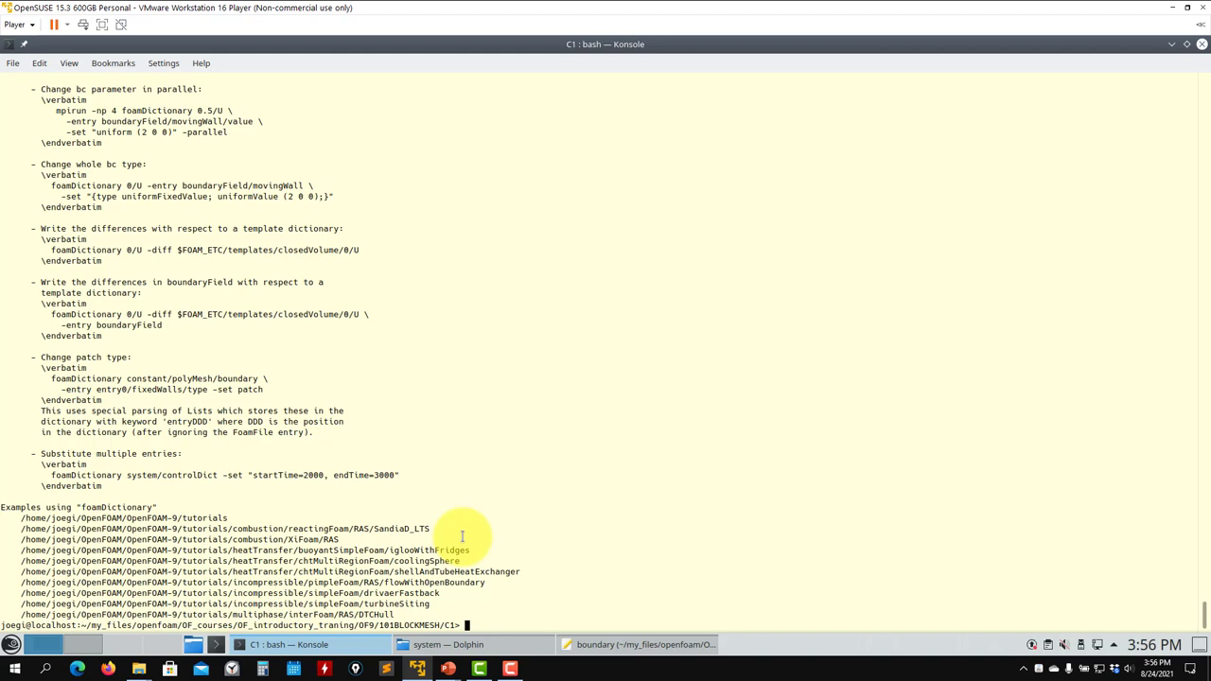
- Draft a 'createPatch foamDictionary' command line, then abandon it with Ctrl+C
type("createPatch foamDictionary")
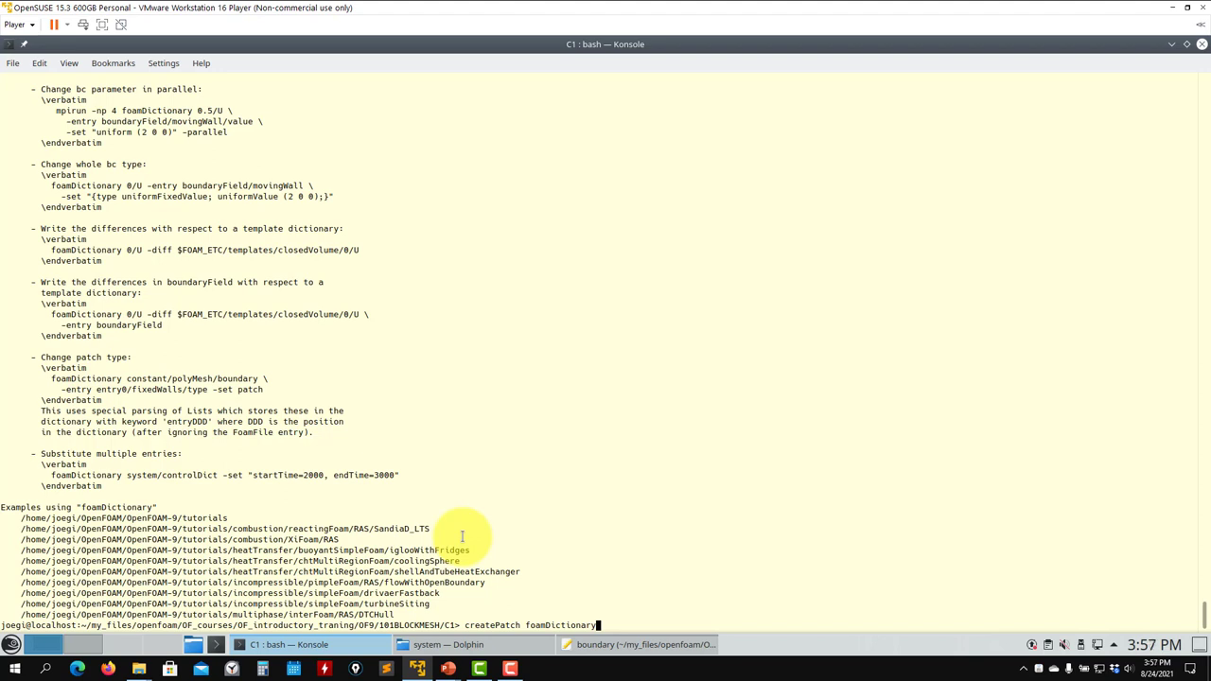
double_click(558, 625)
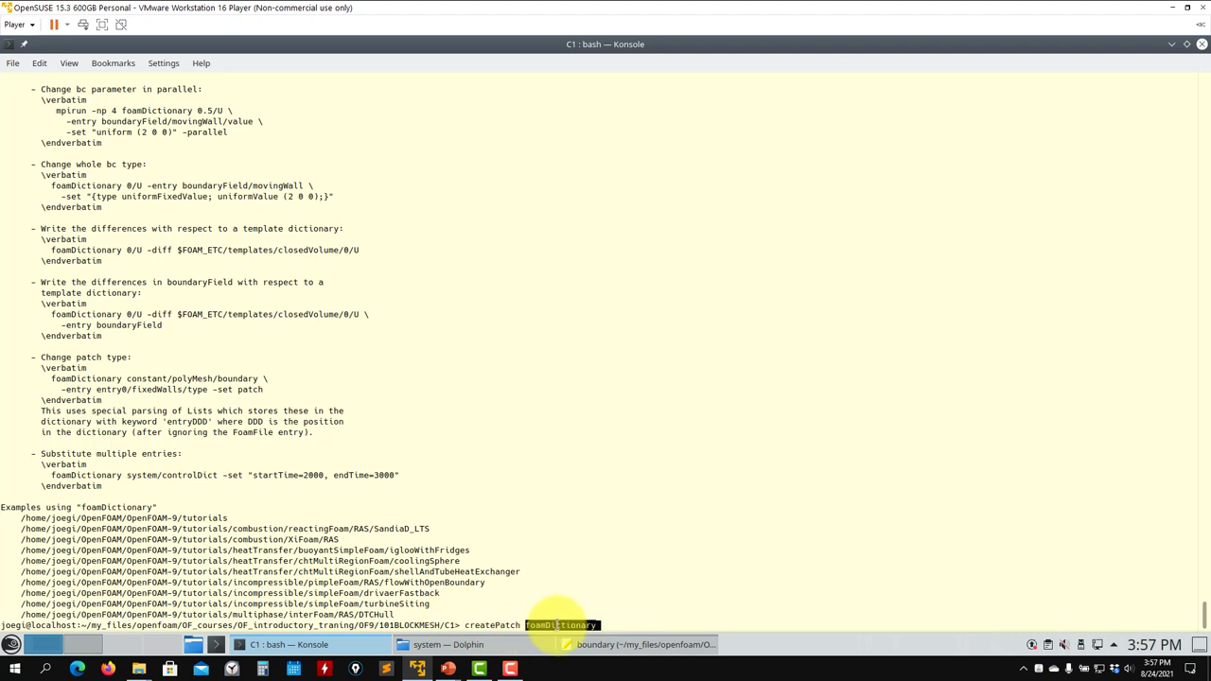
left_click(494, 625)
left_click_drag(493, 626, 603, 624)
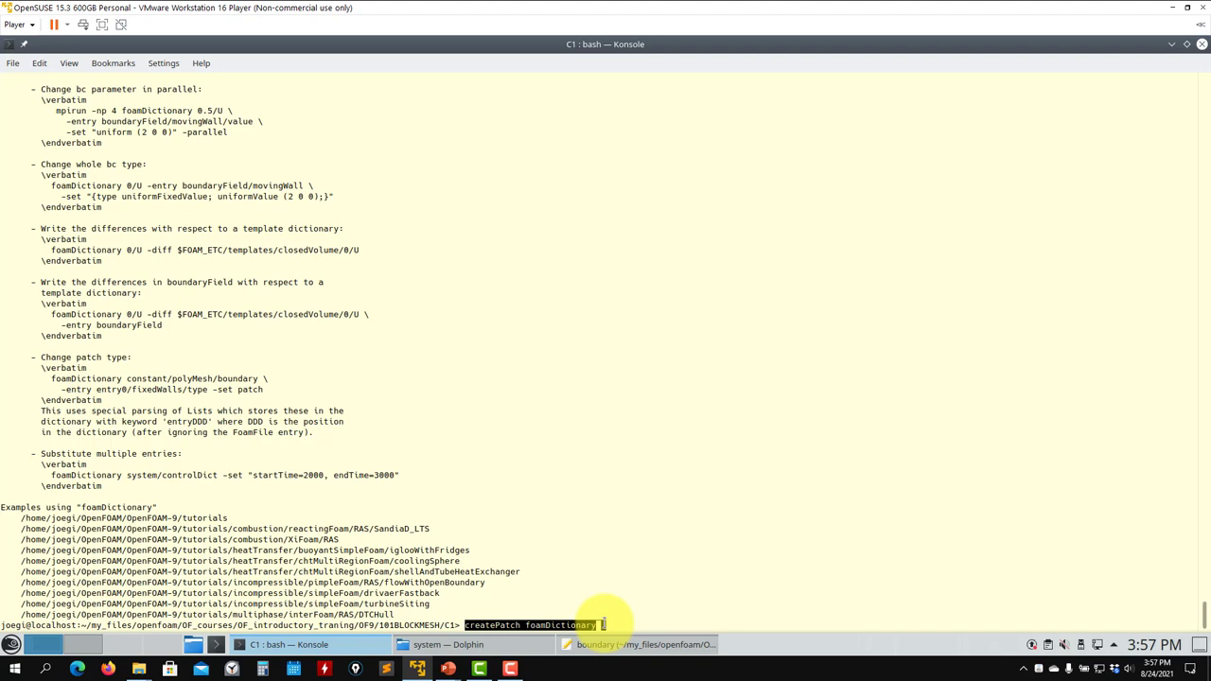
key("ctrl+c")
- Clear the terminal and list the case folder: constant, dynamicCode, README.FIRST, system
type("clear")
key("Return")
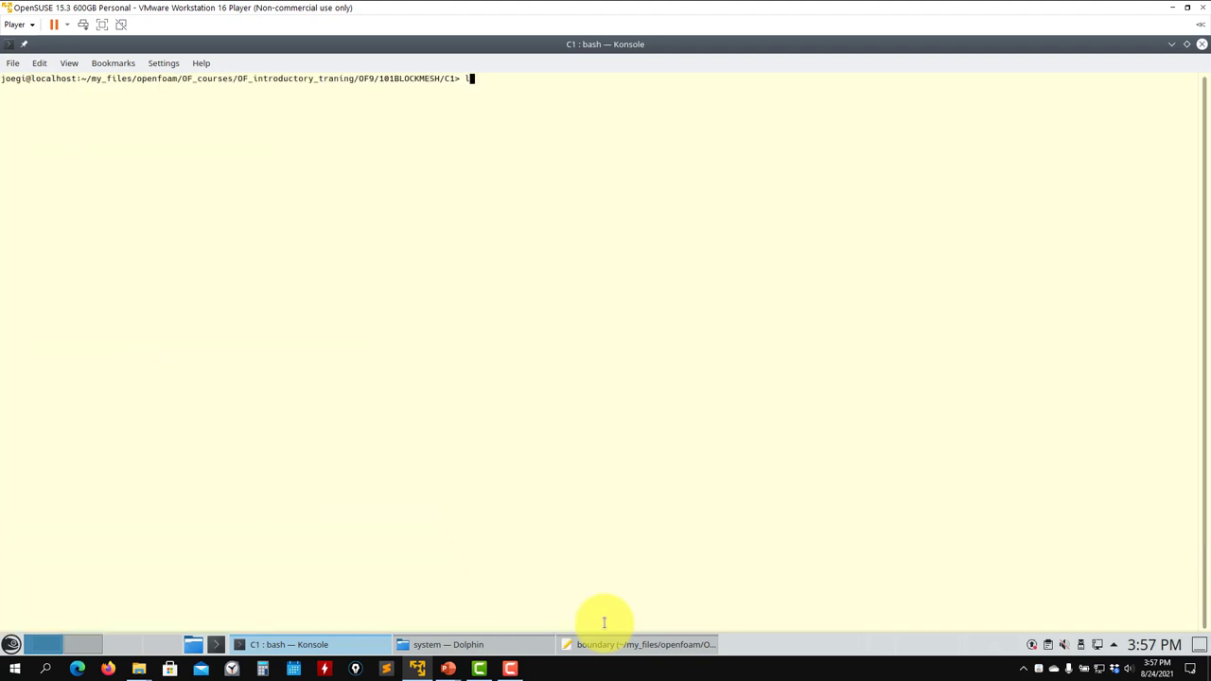
type("ls")
key("Return")
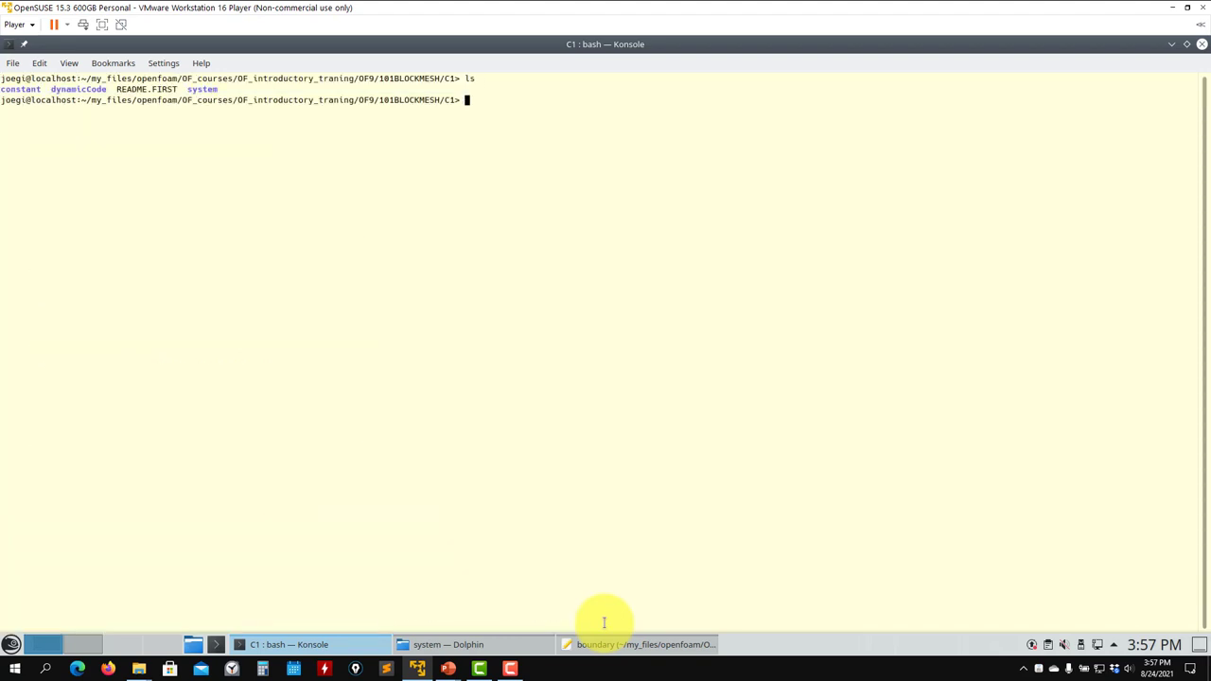